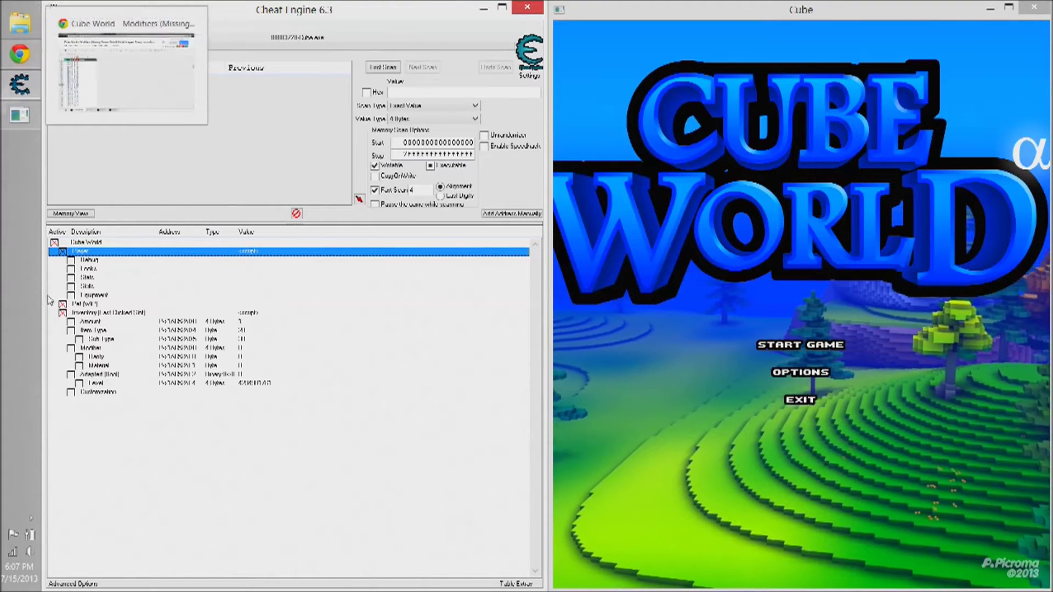
Collapse the Inventory and Player groups so the table shows only Player, Pet and Inventory
left_click(62, 312)
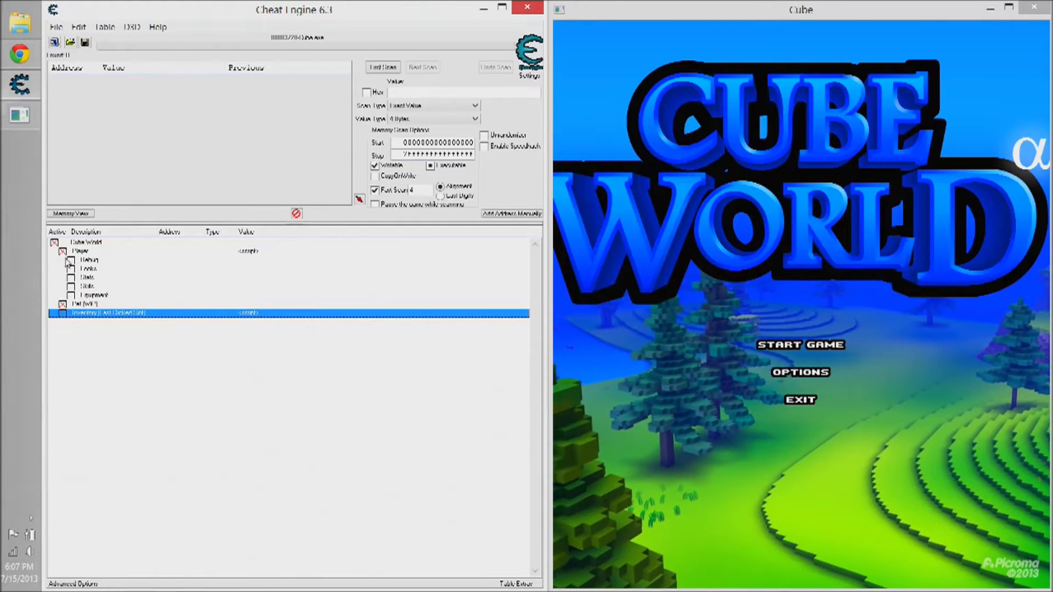
left_click(63, 251)
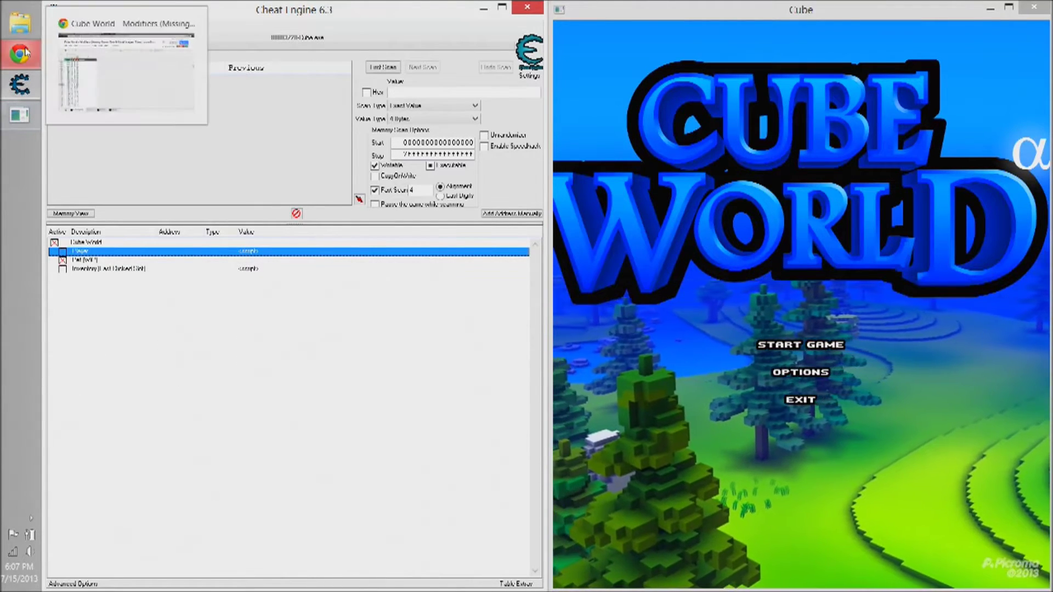
left_click(26, 53)
left_click(99, 6)
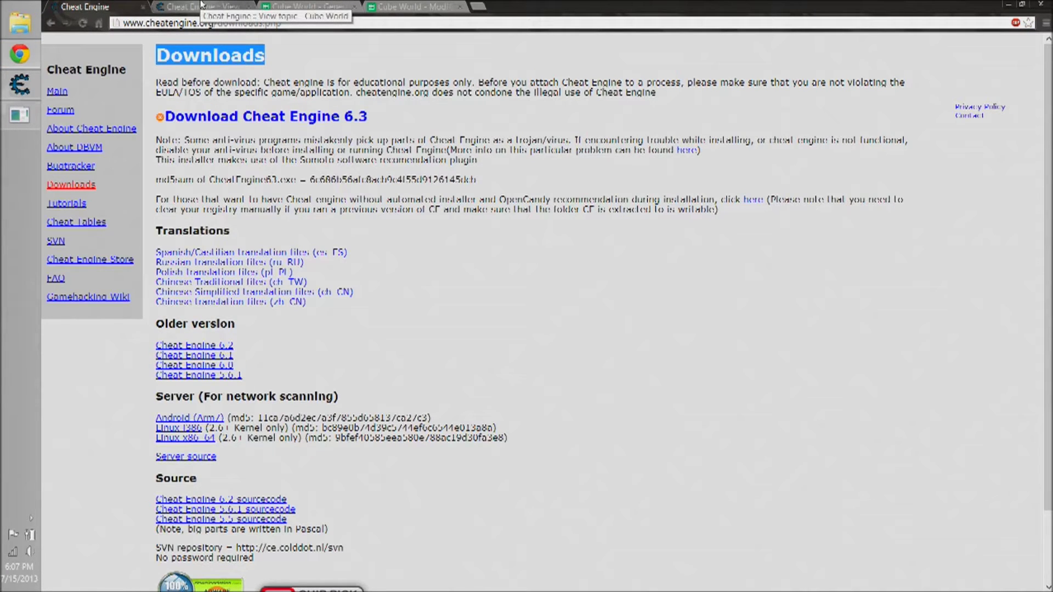
left_click(200, 6)
left_click(305, 5)
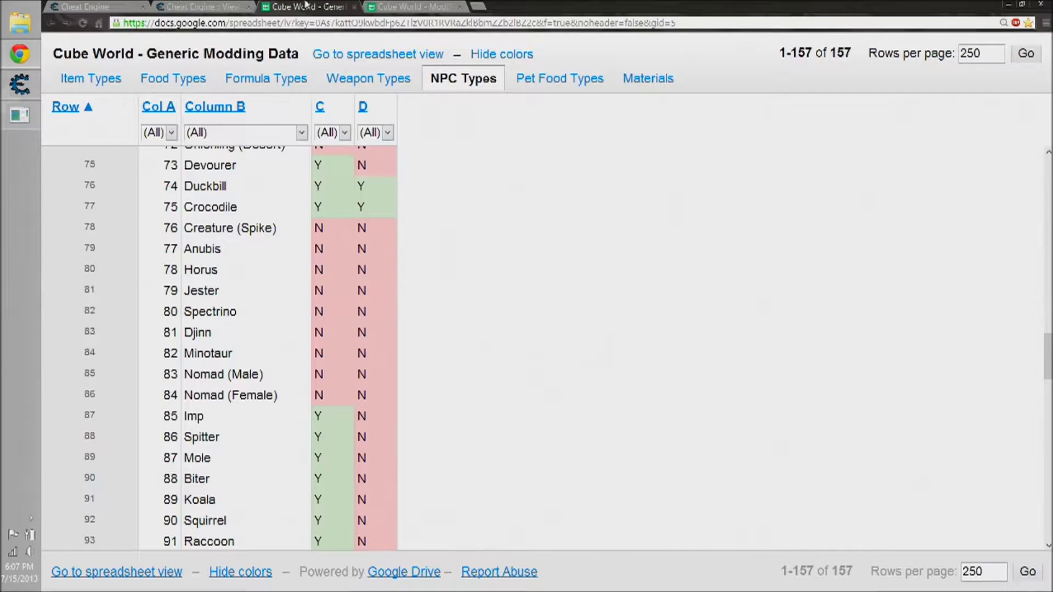
left_click(200, 6)
left_click(98, 6)
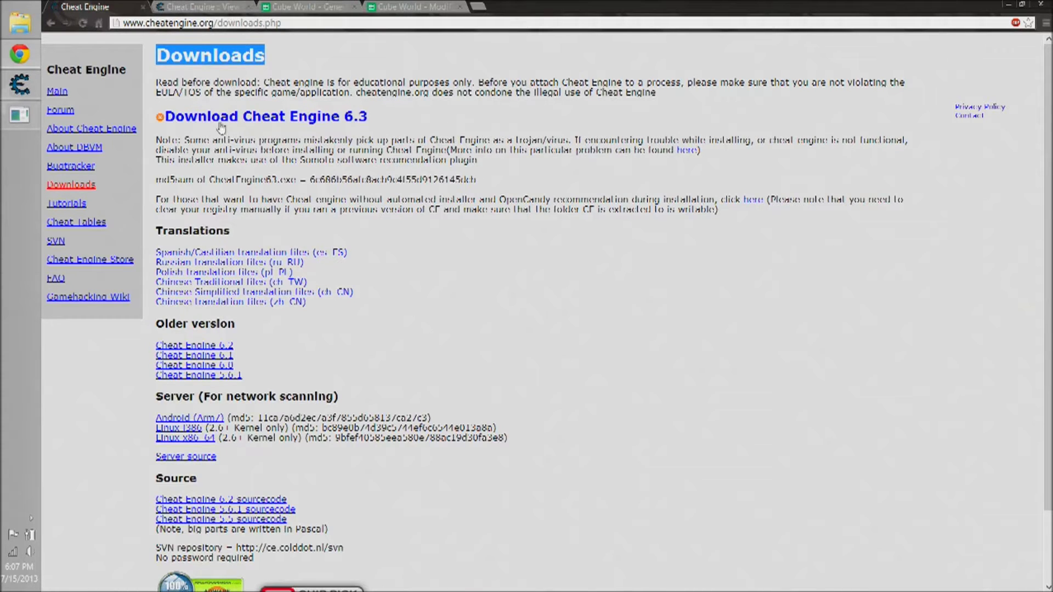
left_click(198, 7)
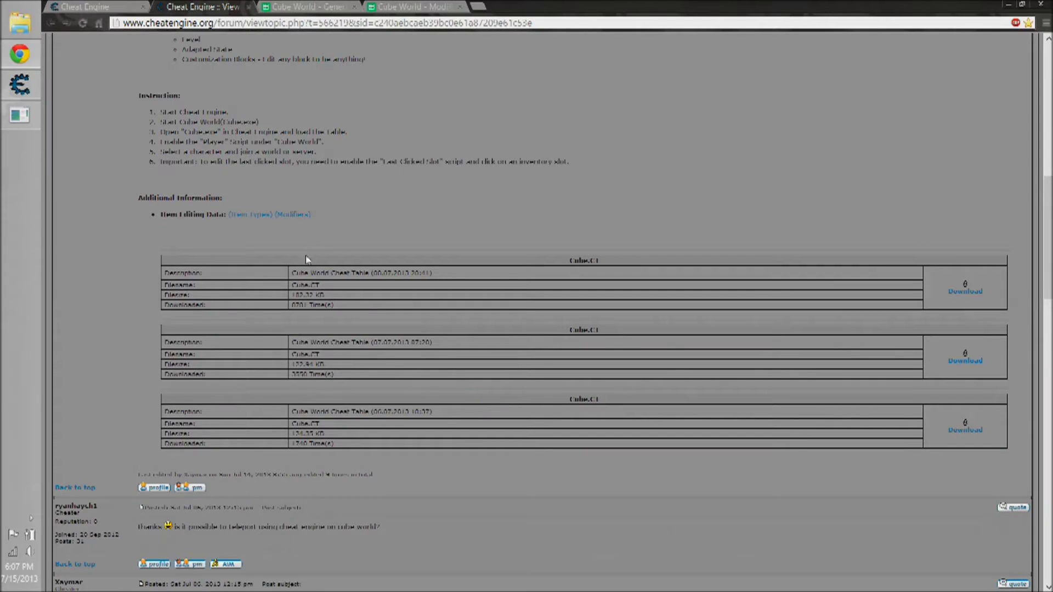
left_click_drag(154, 250, 985, 318)
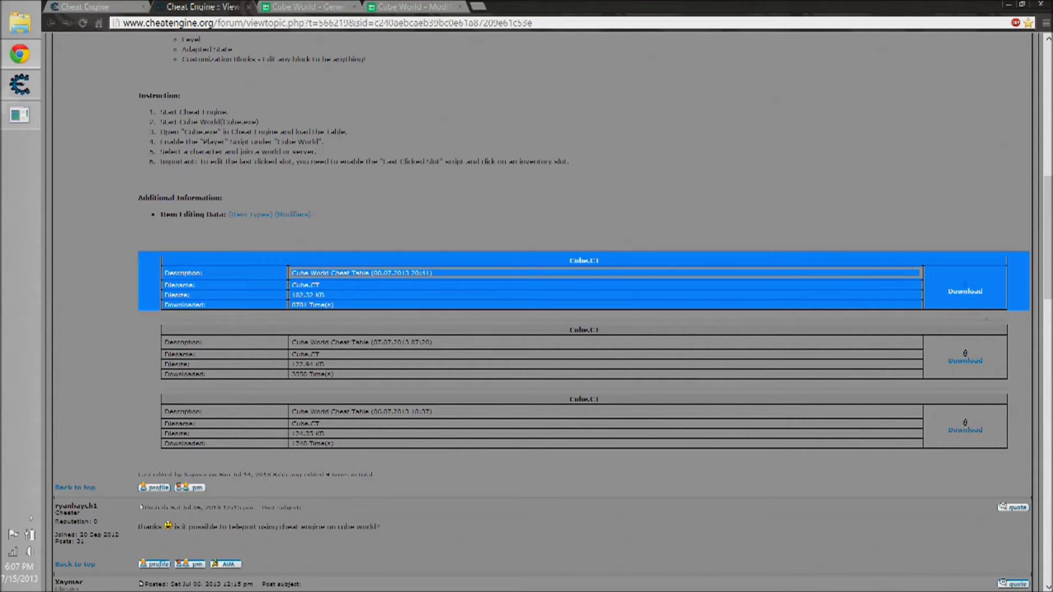
left_click(432, 222)
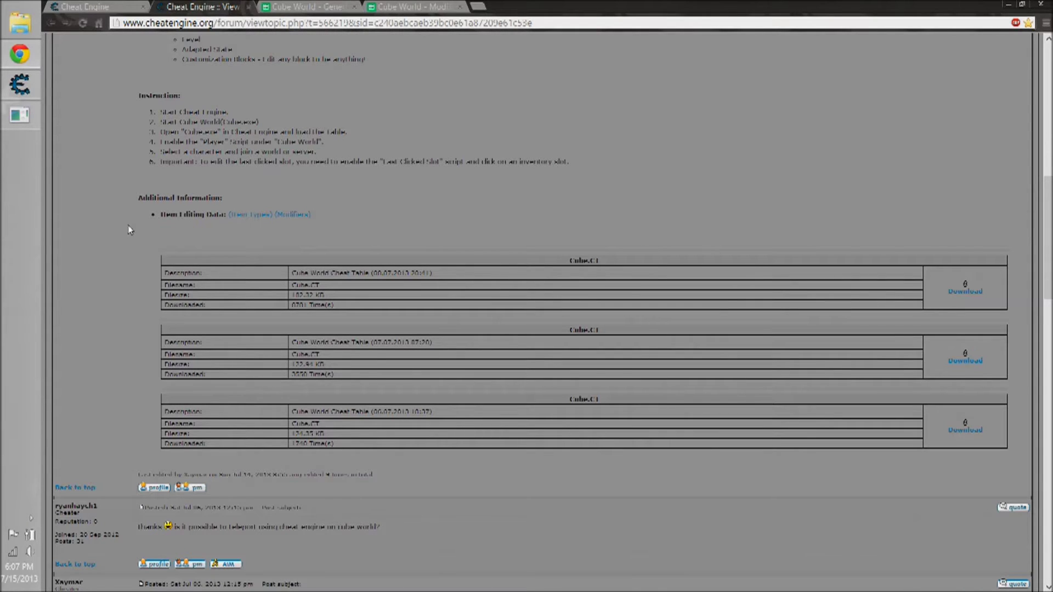
left_click(96, 8)
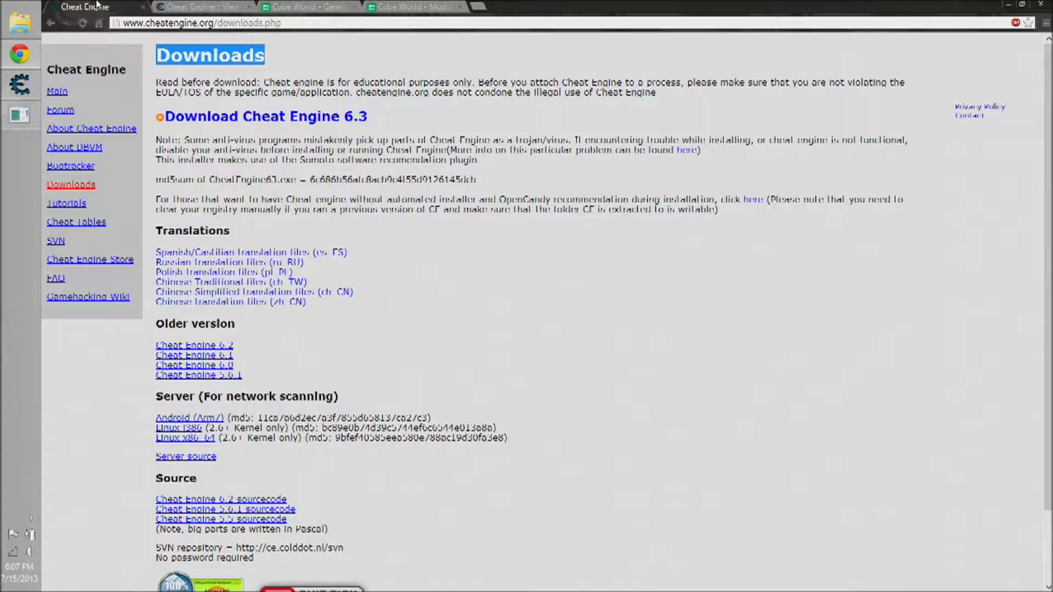
left_click(165, 6)
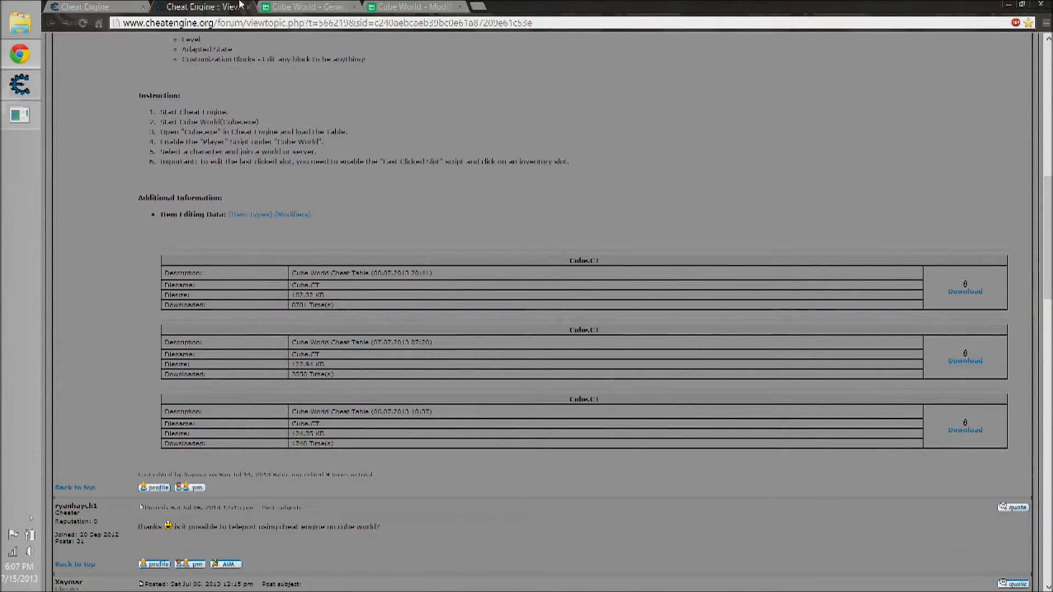
left_click(308, 7)
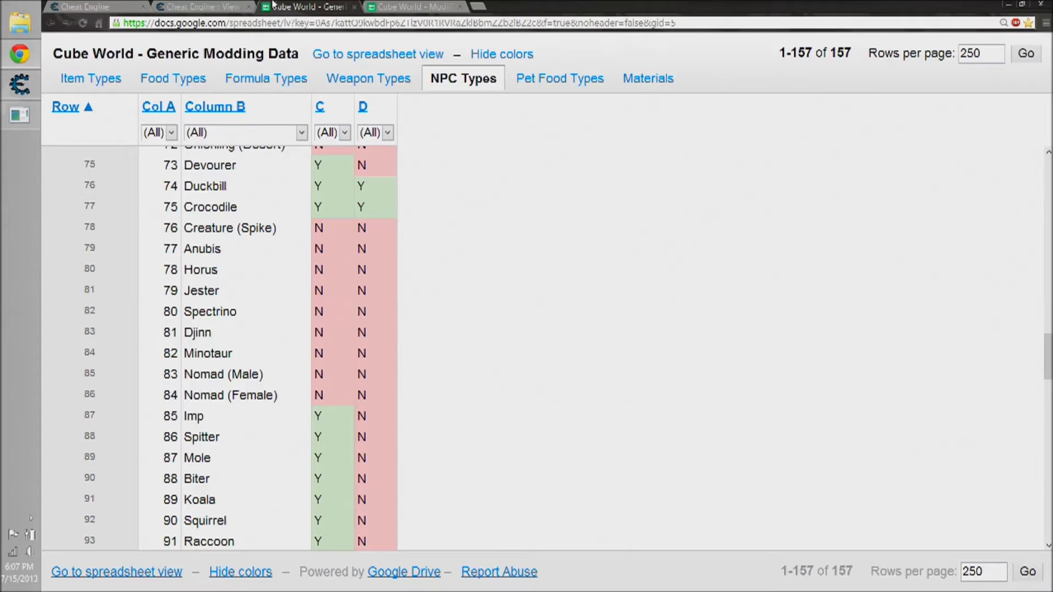
left_click(403, 5)
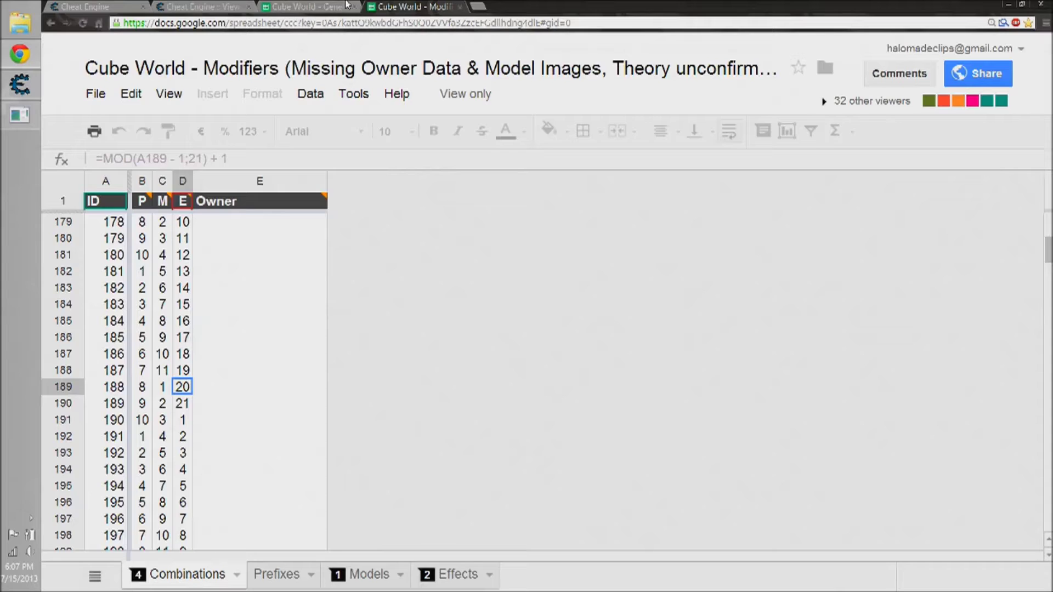
left_click(291, 6)
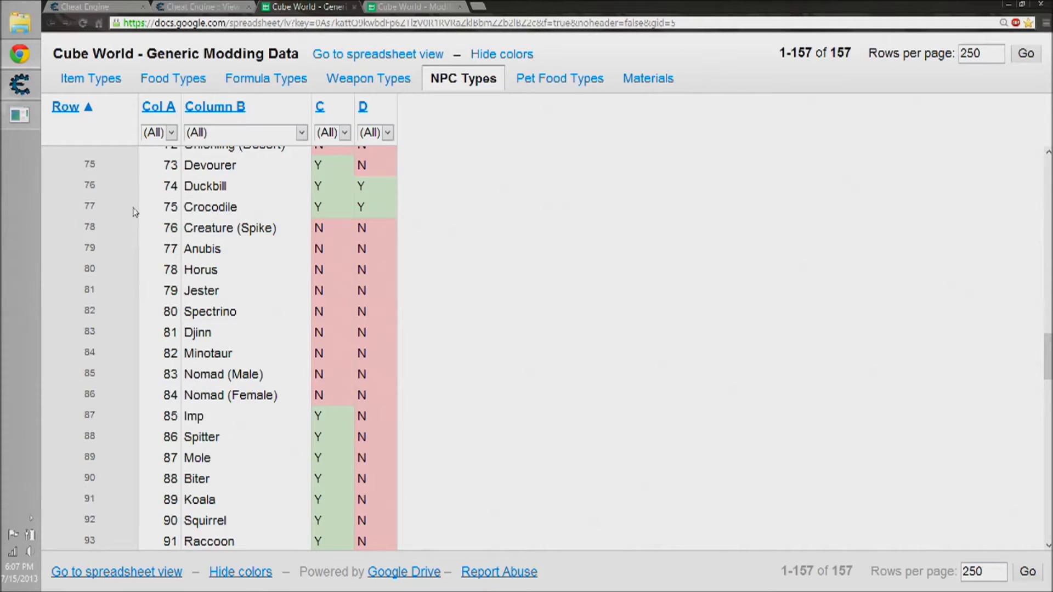
left_click(376, 5)
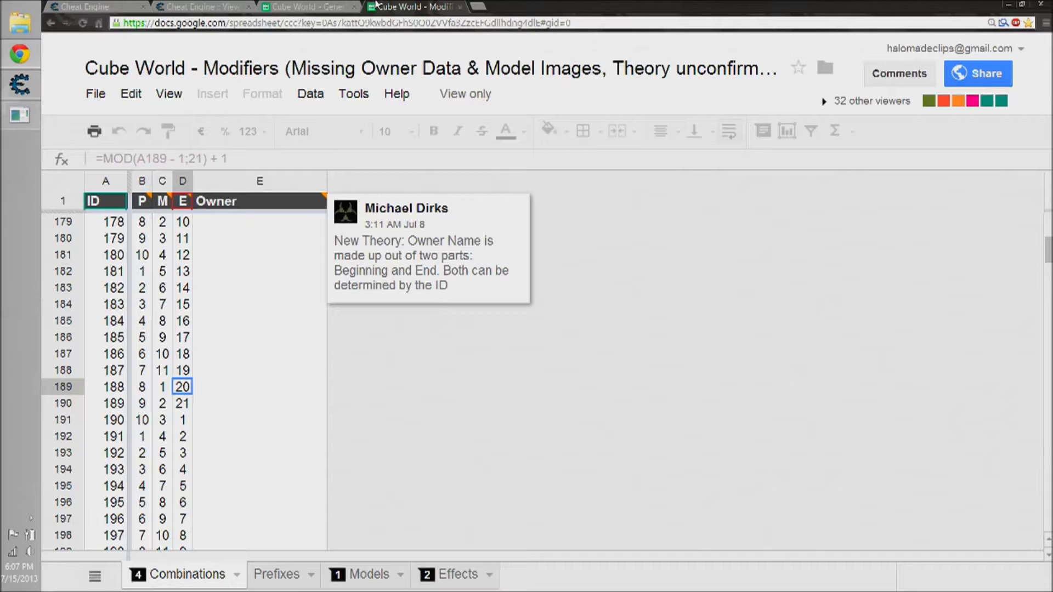
left_click(322, 6)
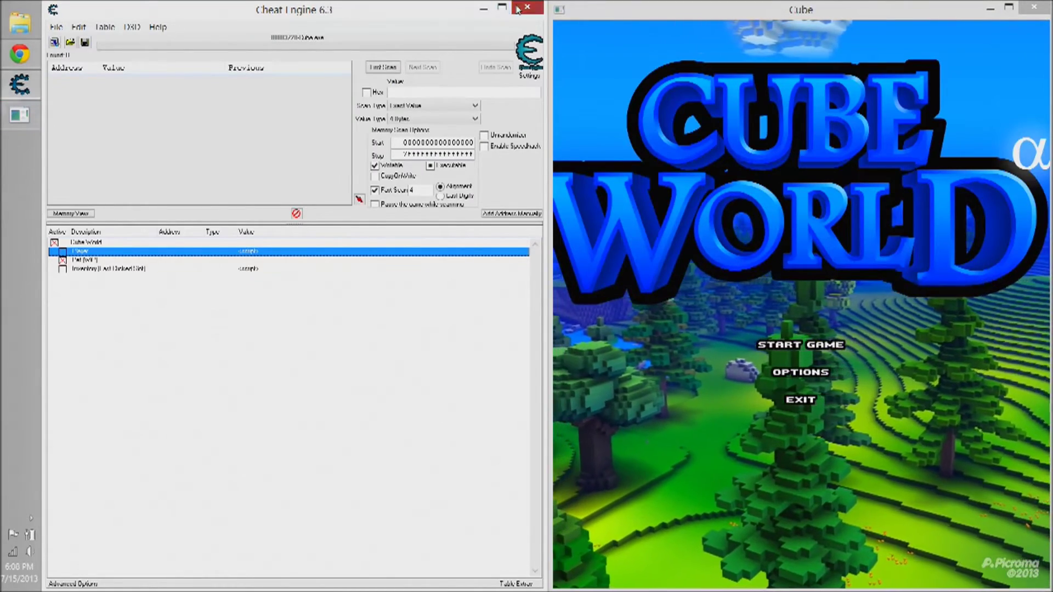
Restart Cheat Engine from the Start screen with administrator rights
key("alt+F4")
key("super")
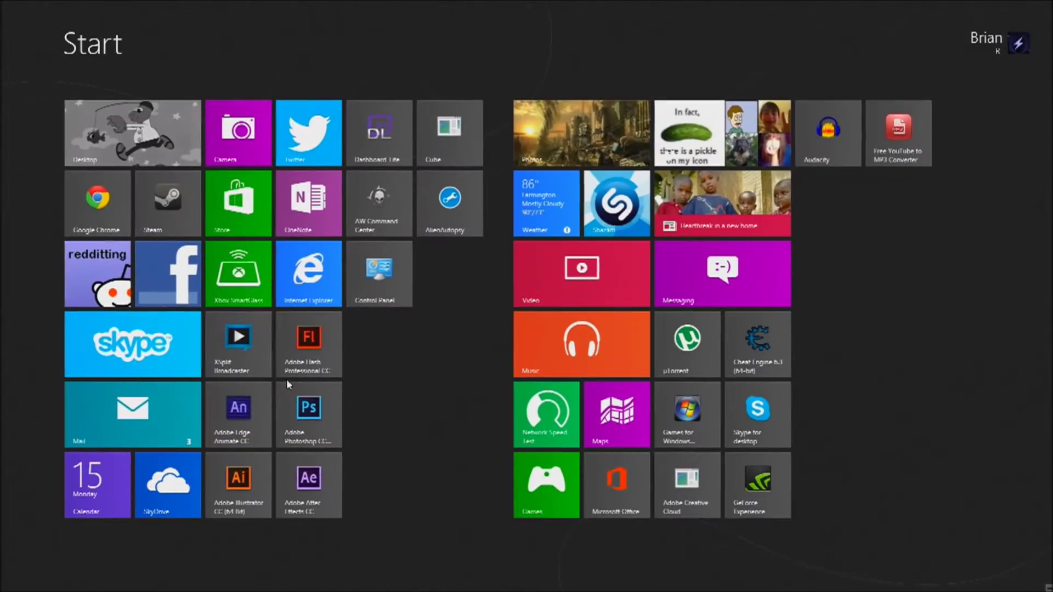
left_click(757, 350)
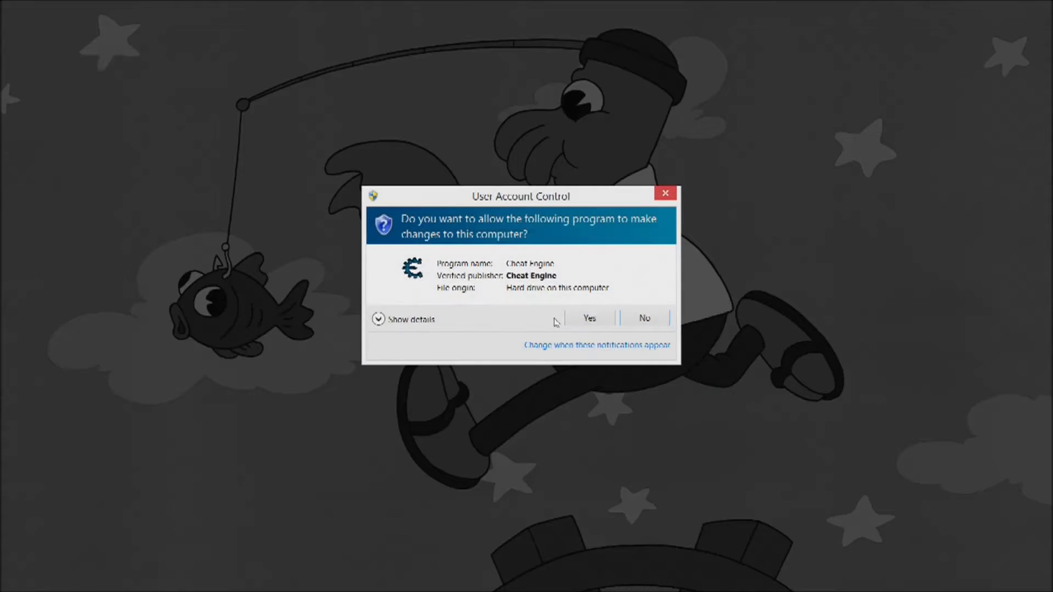
left_click(585, 320)
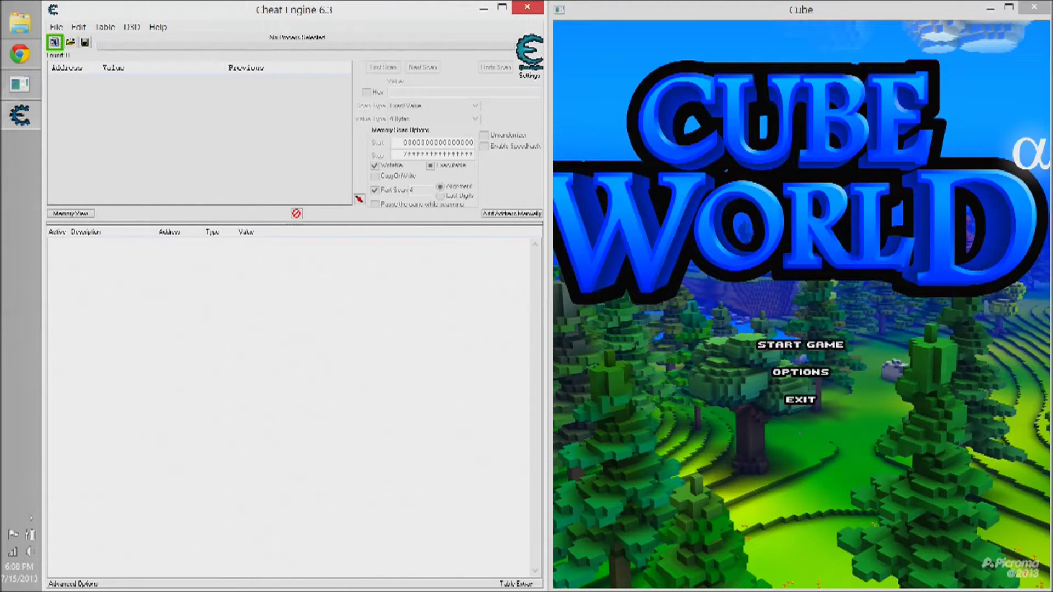
Attach Cheat Engine to the Cube.exe game process
left_click(54, 43)
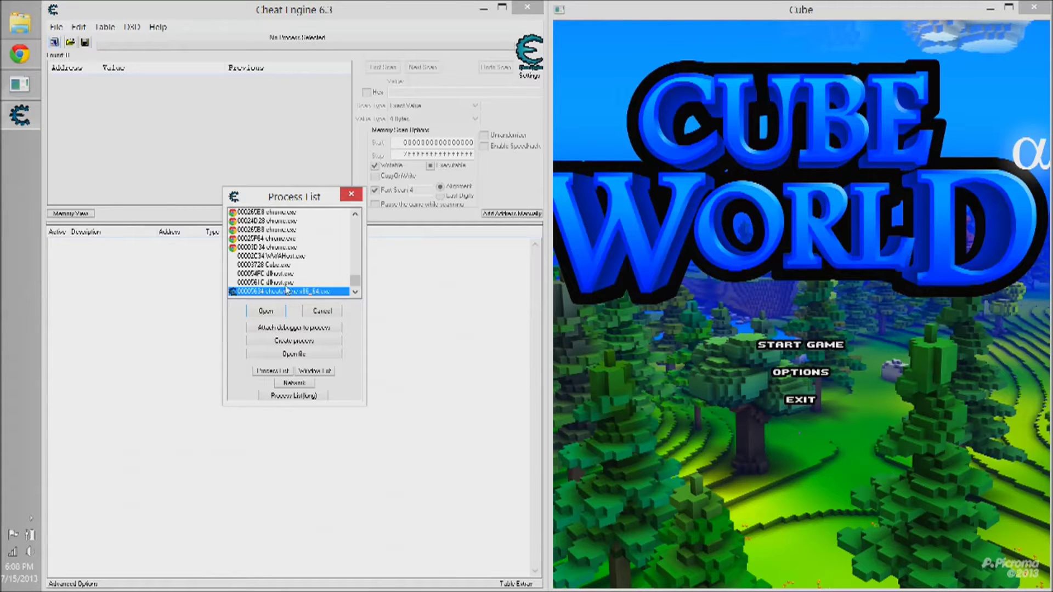
left_click(295, 266)
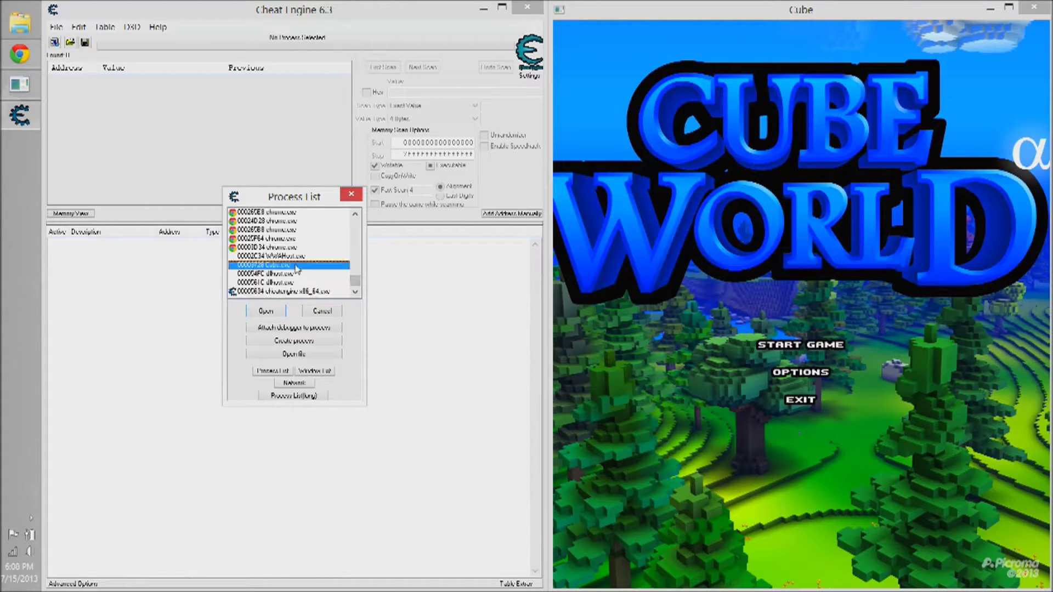
left_click(266, 311)
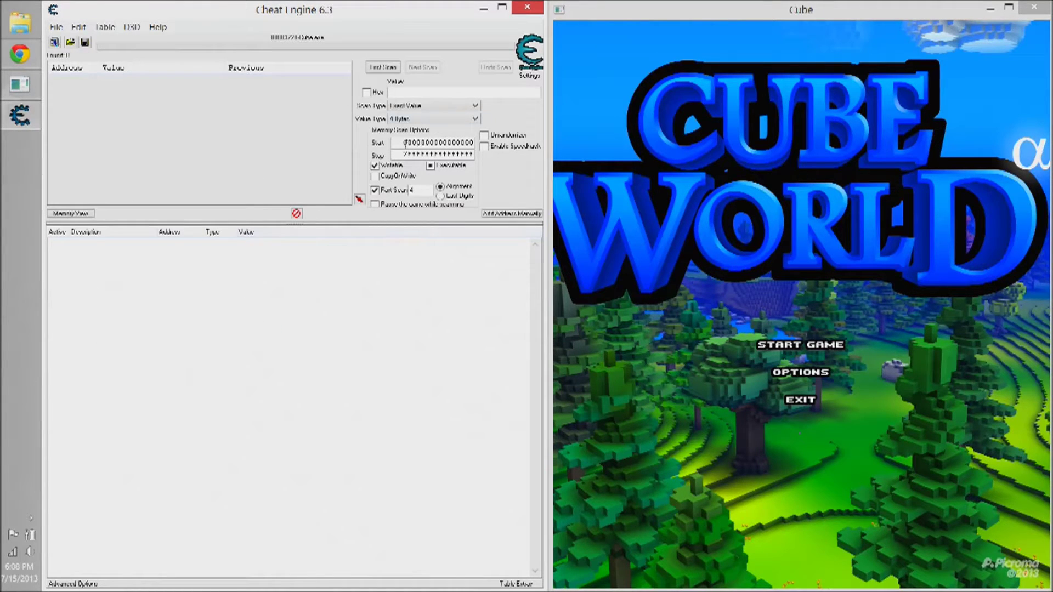
Load the Cube.CT cheat table
left_click(70, 42)
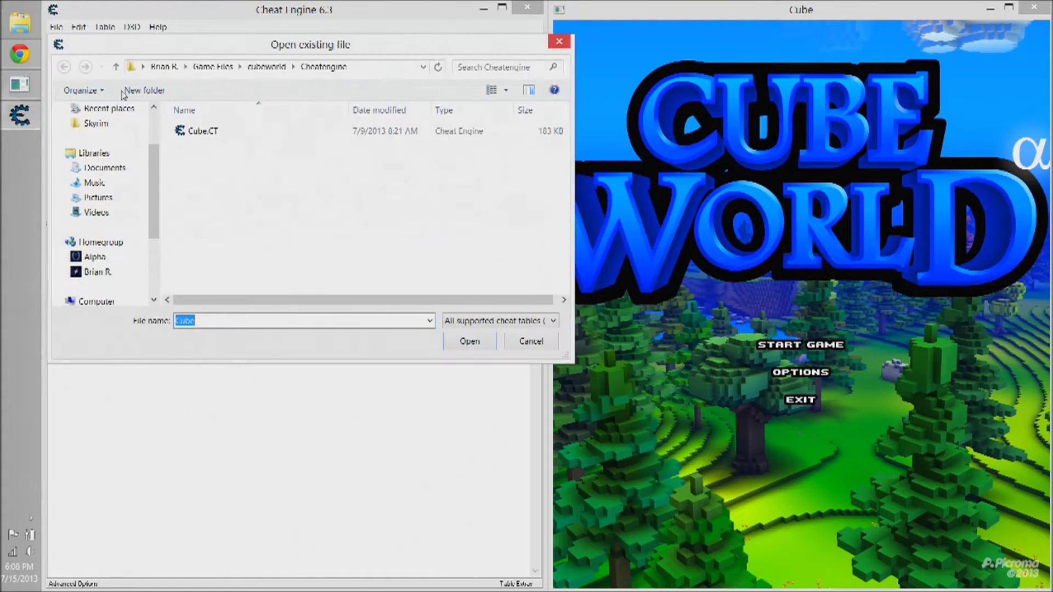
left_click(200, 133)
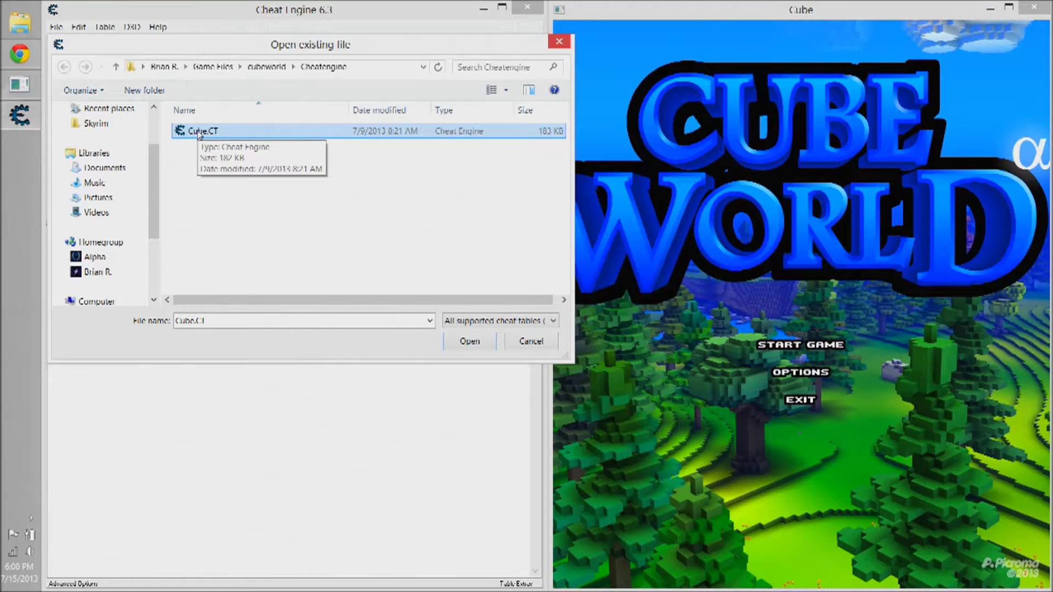
left_click(468, 342)
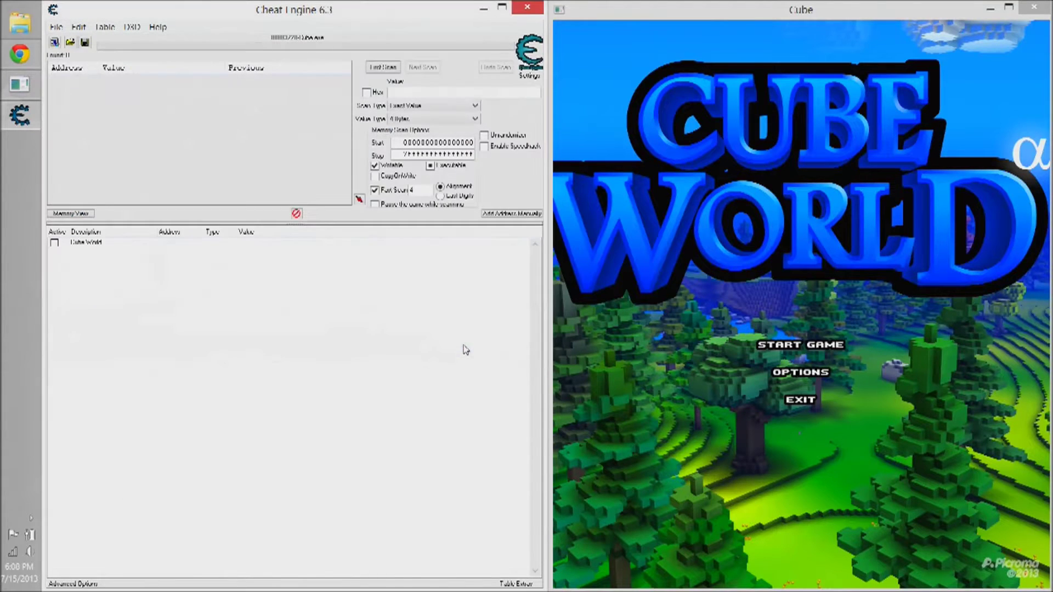
Enable the Cube World script, then toggle the Player entry on and off
left_click(55, 245)
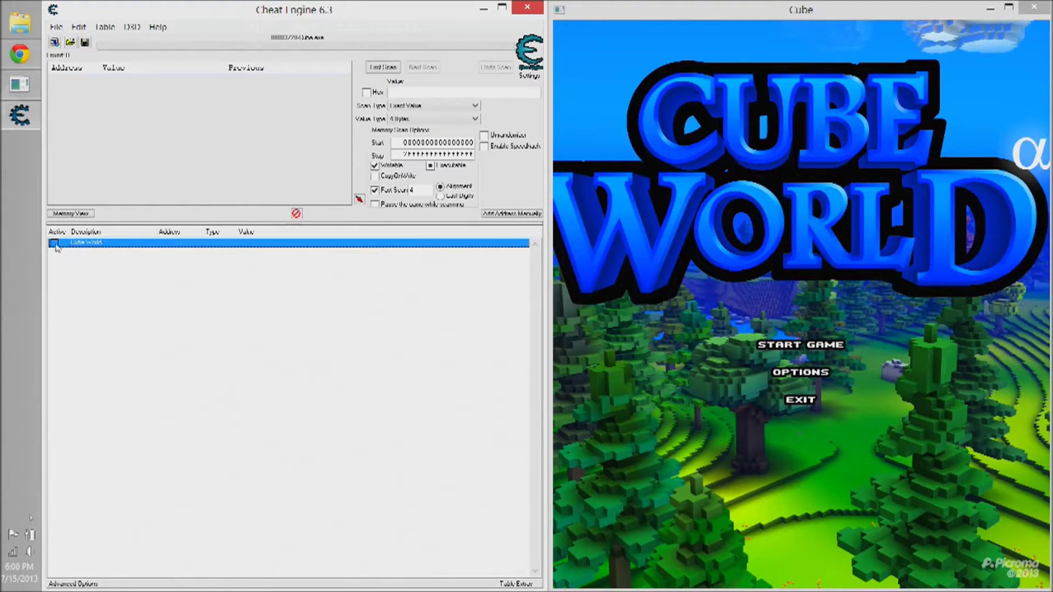
left_click(55, 244)
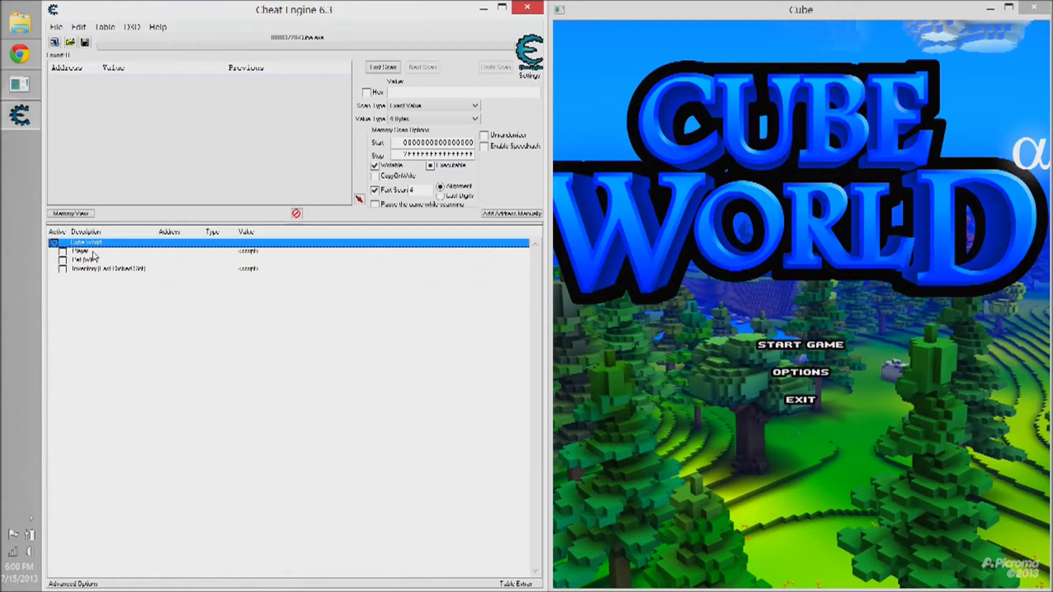
left_click(64, 253)
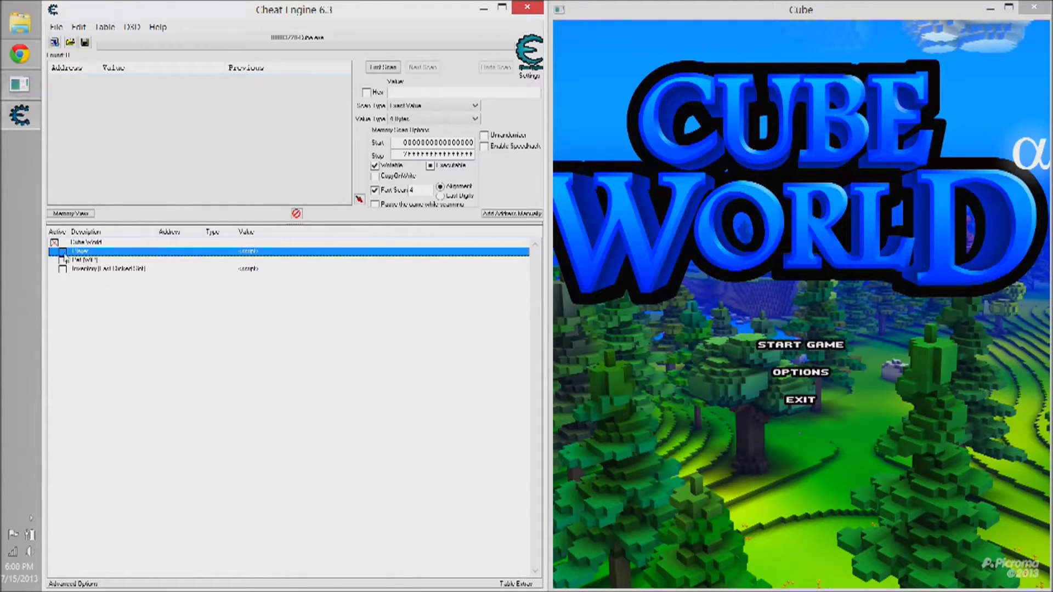
left_click(63, 253)
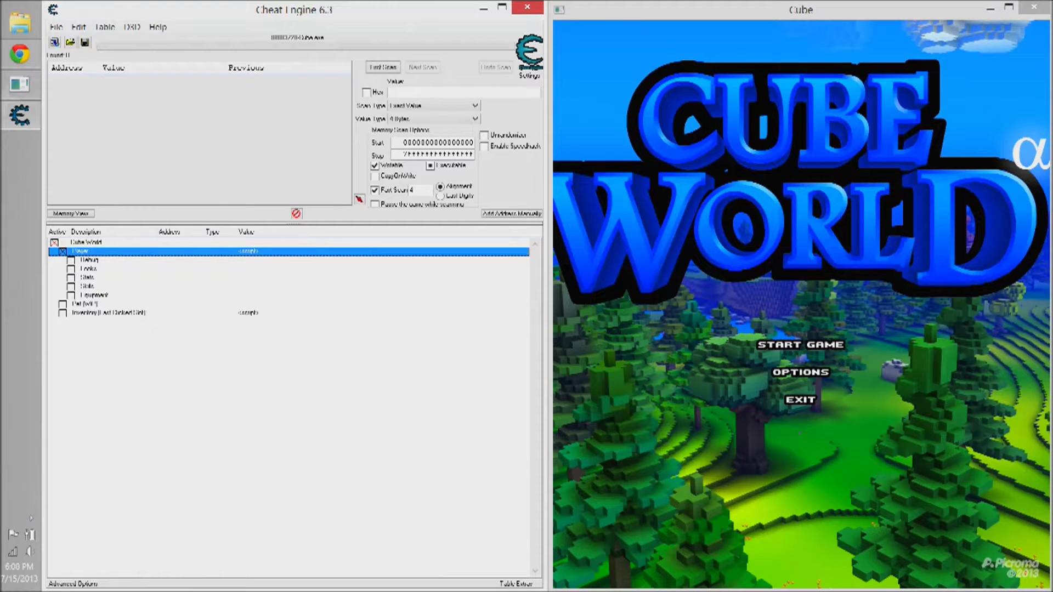
left_click(63, 252)
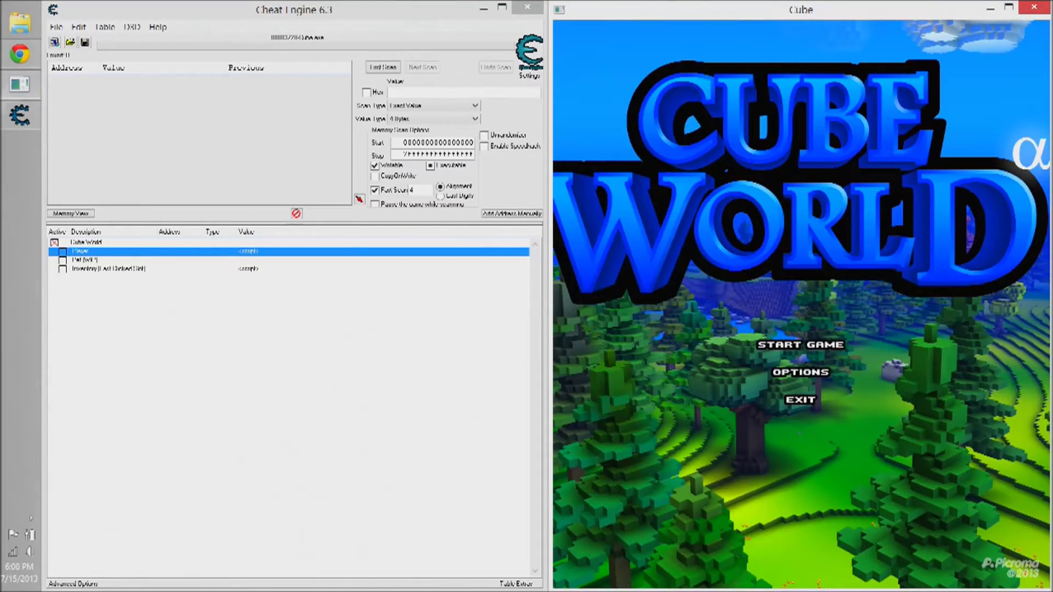
Start the game, select the level 166 rogue and enter the Hello World world
left_click(816, 347)
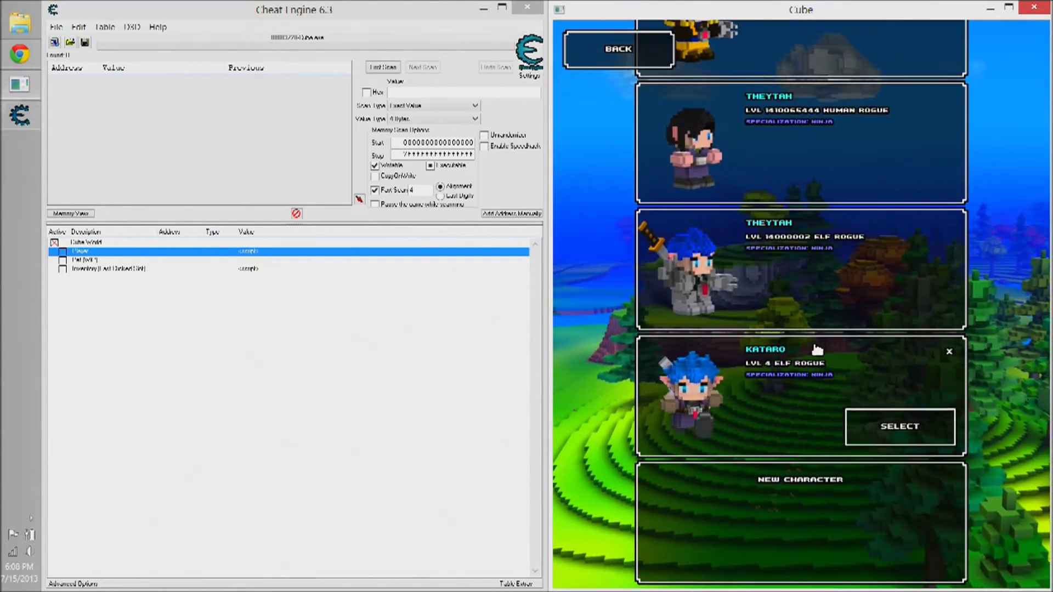
scroll(734, 212, "up", 4)
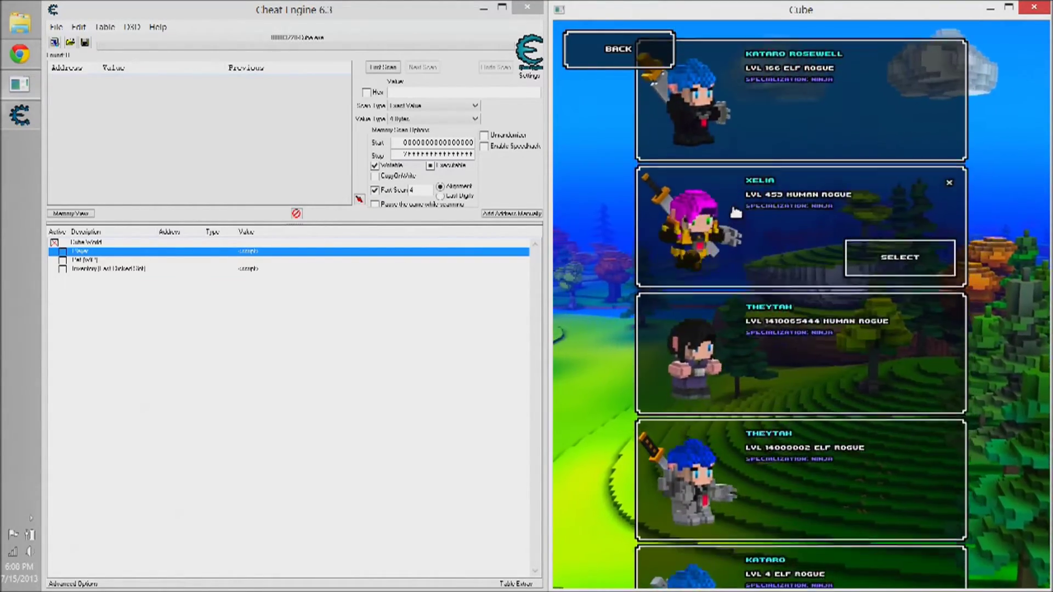
left_click(871, 116)
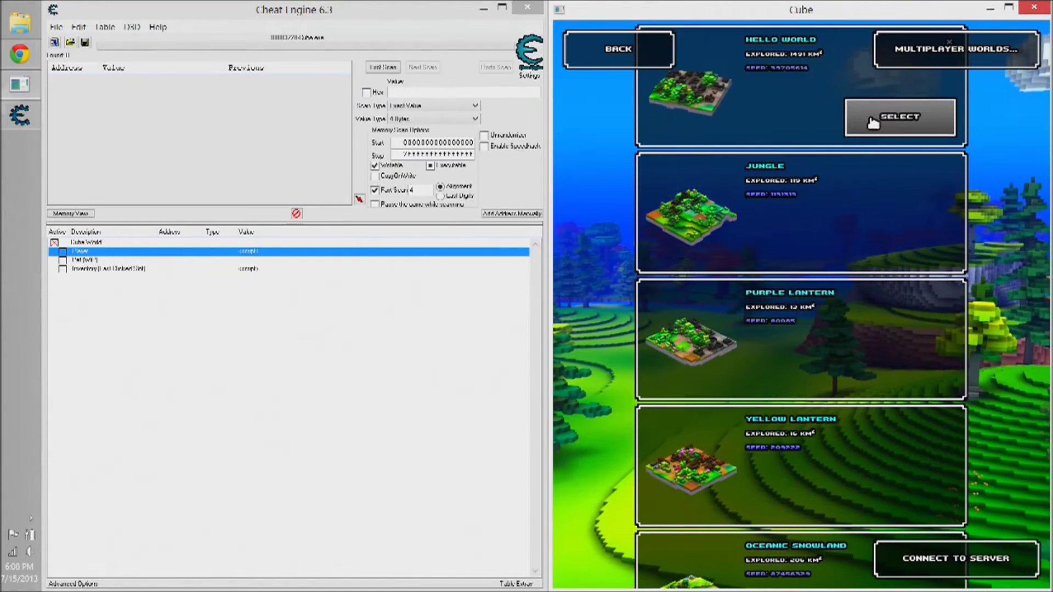
left_click(871, 118)
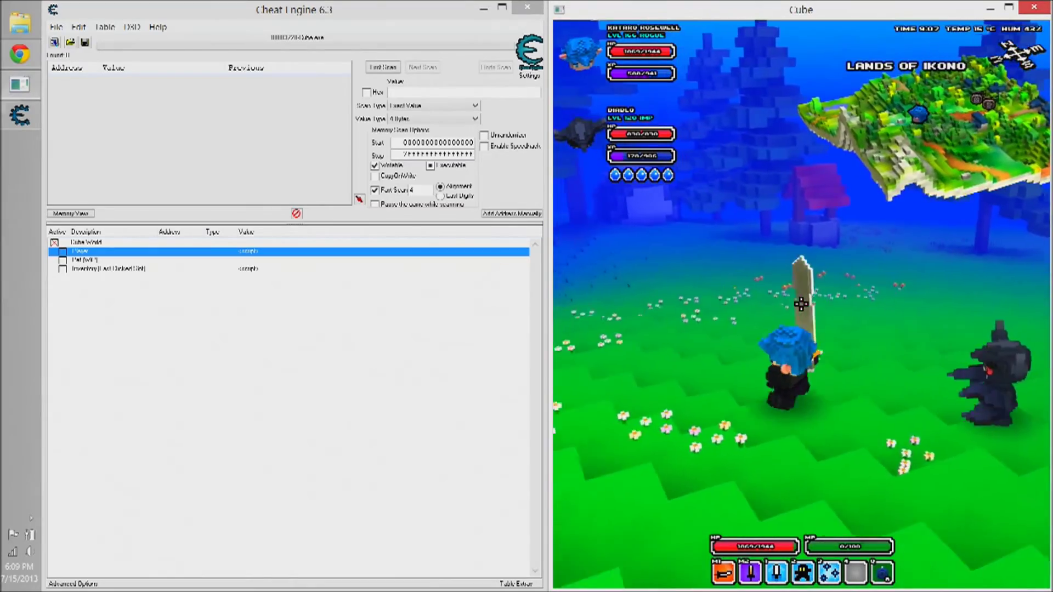
Show the rogue's Equipment tab in the inventory, then activate Cheat Engine's Player entry
key("m")
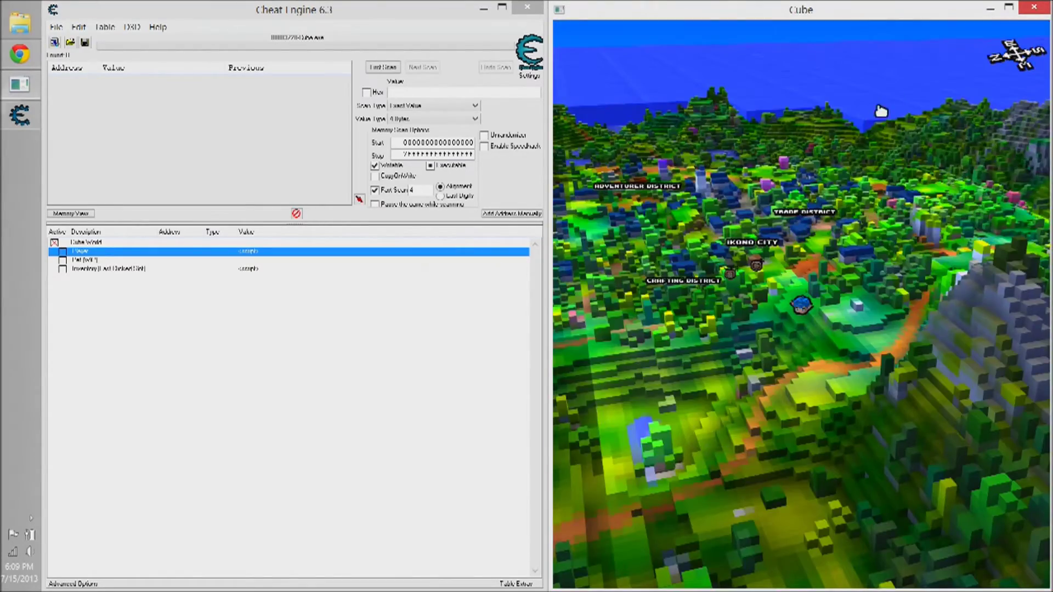
key("m")
key("i")
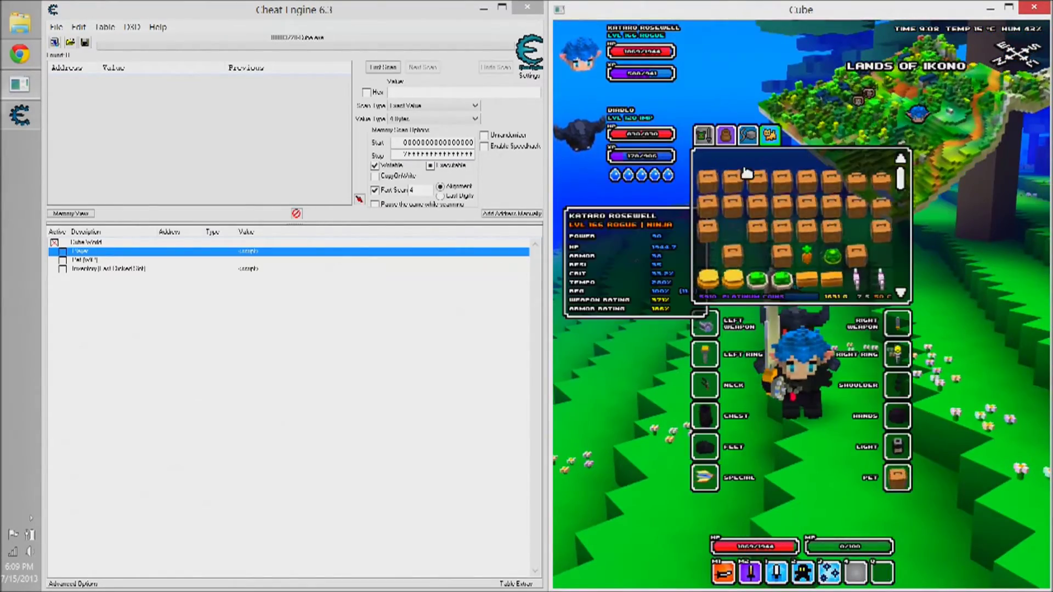
left_click(704, 135)
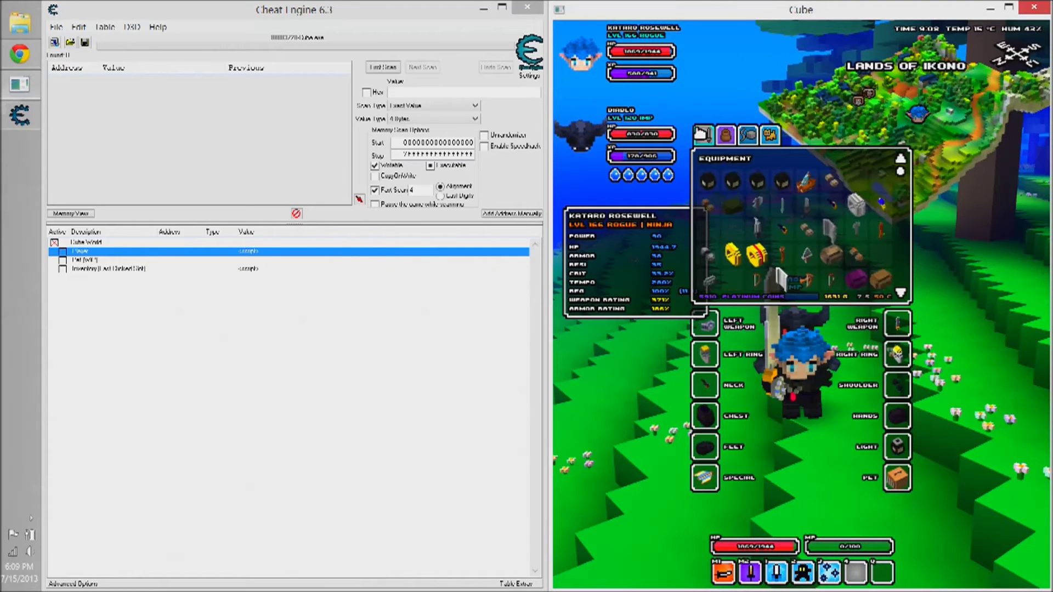
left_click(92, 259)
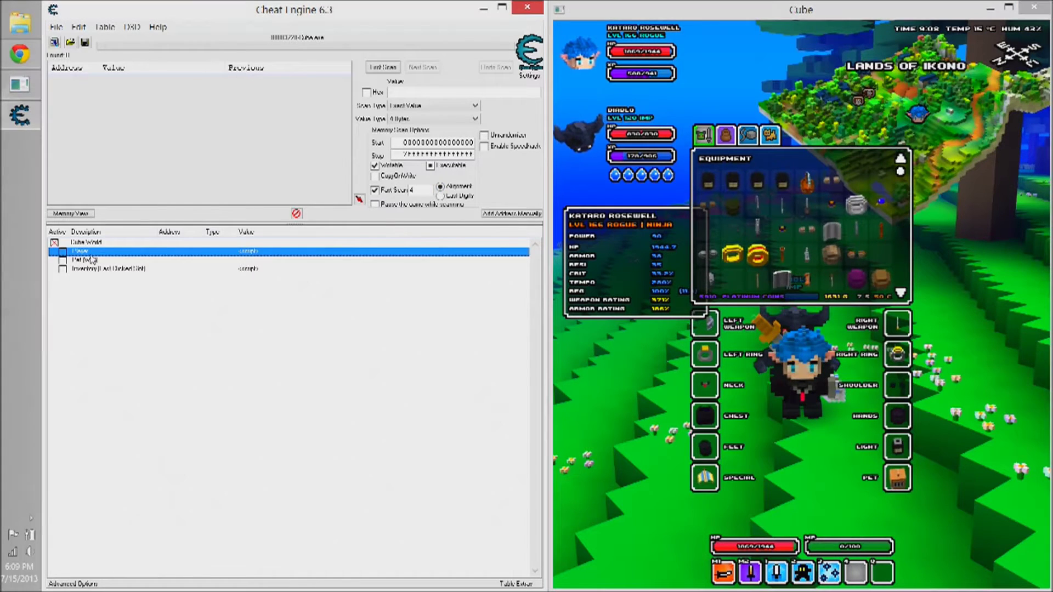
left_click(61, 252)
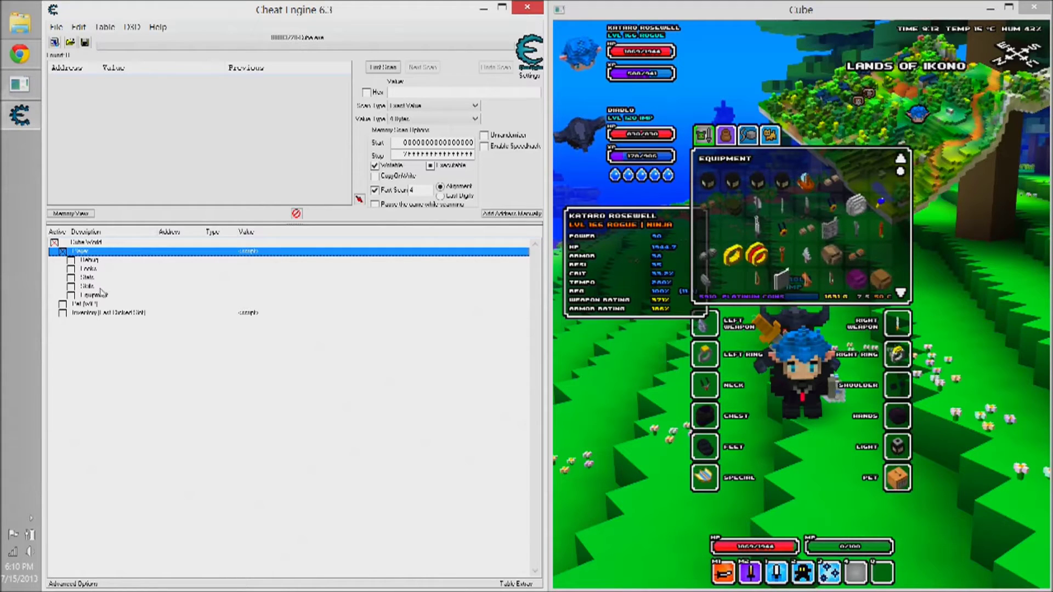
Activate the Looks entries and set Scaling Weapon to 10
left_click(72, 269)
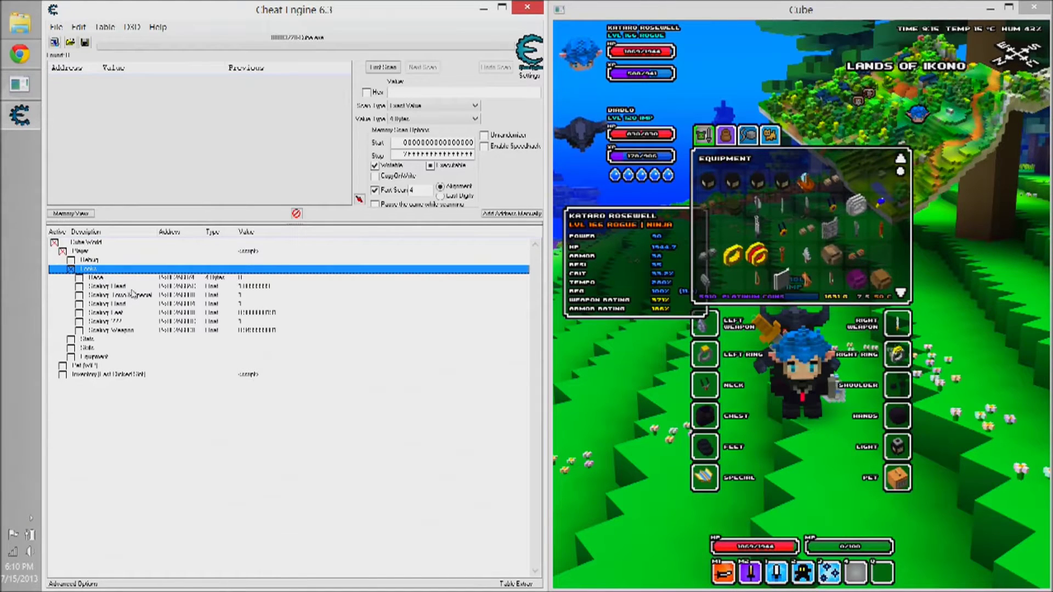
left_click(126, 329)
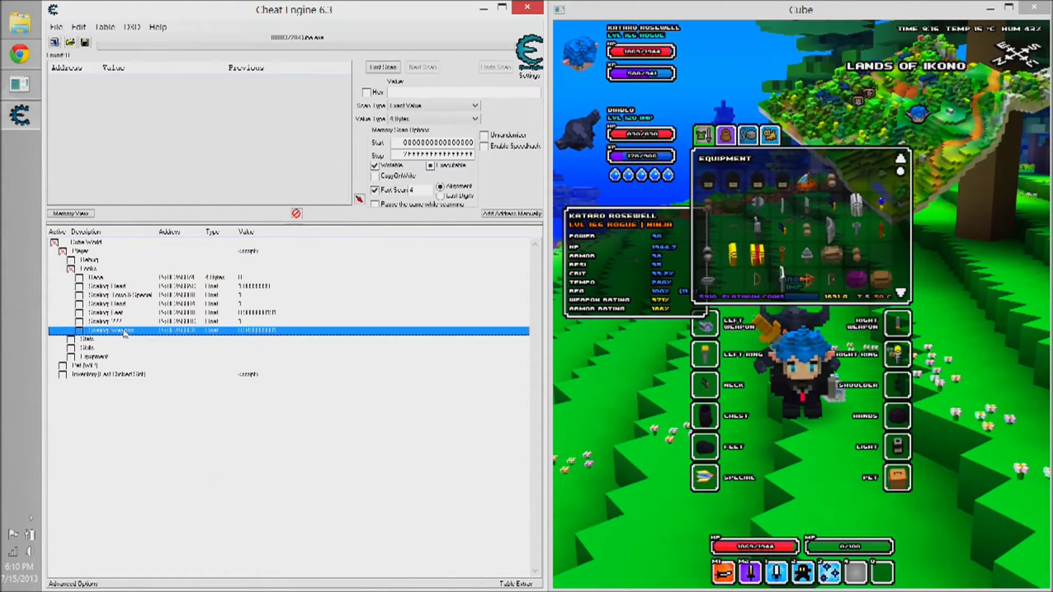
double_click(268, 332)
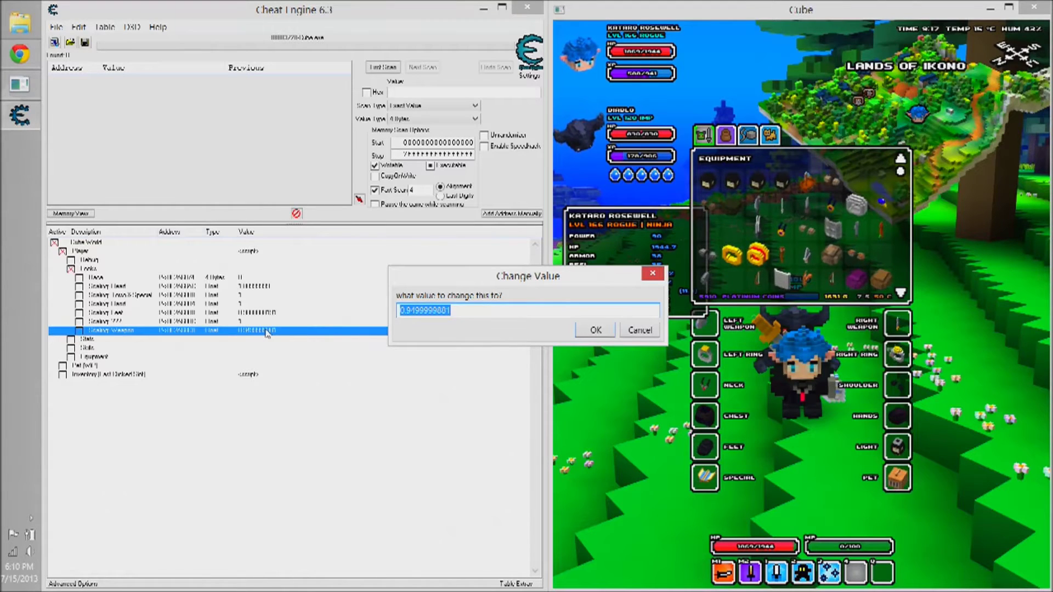
type("0")
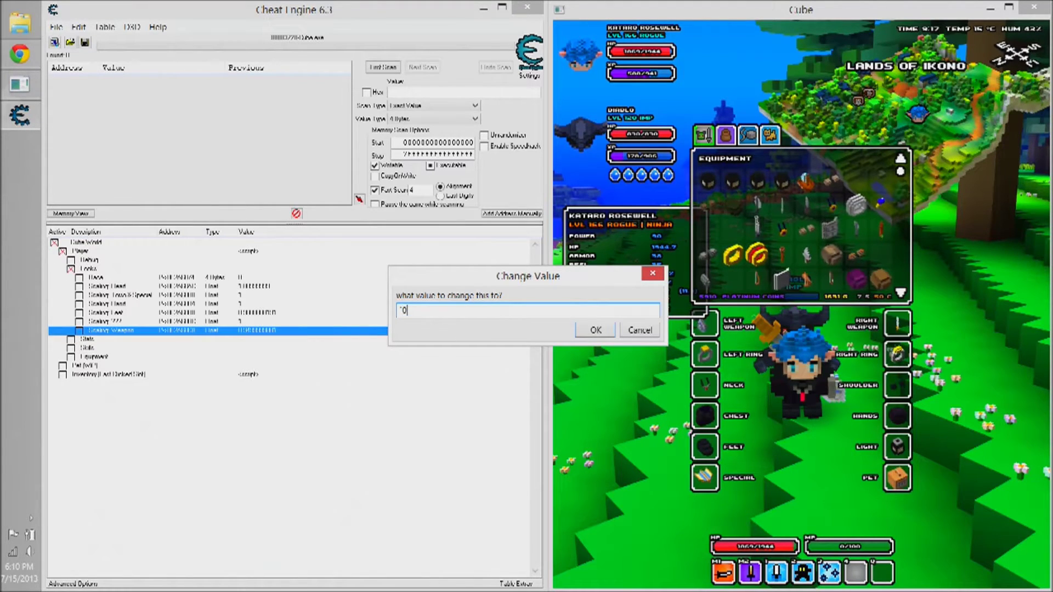
key("BackSpace")
type("1")
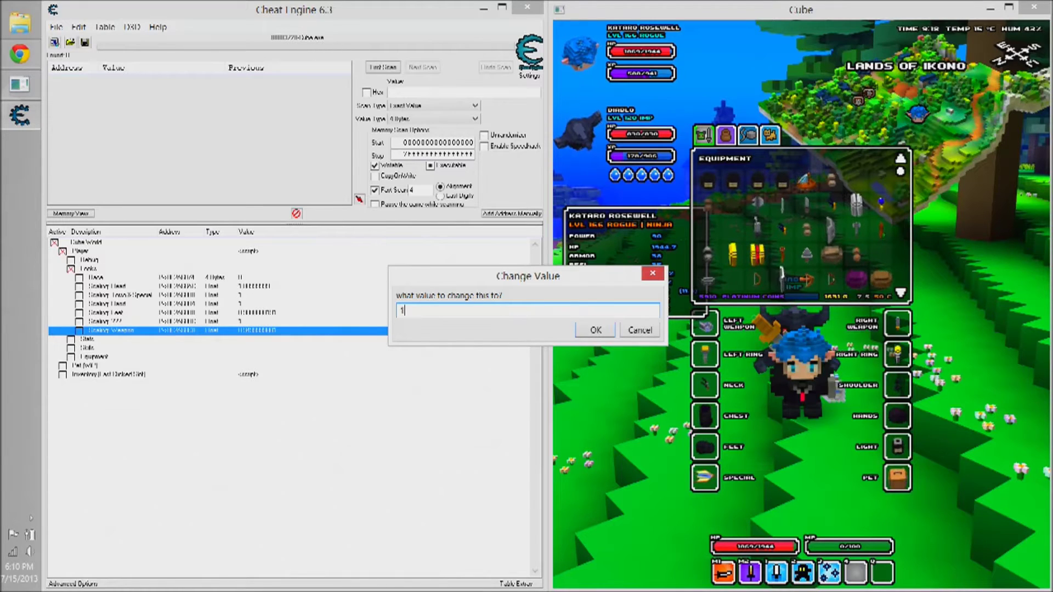
type("0")
key("Return")
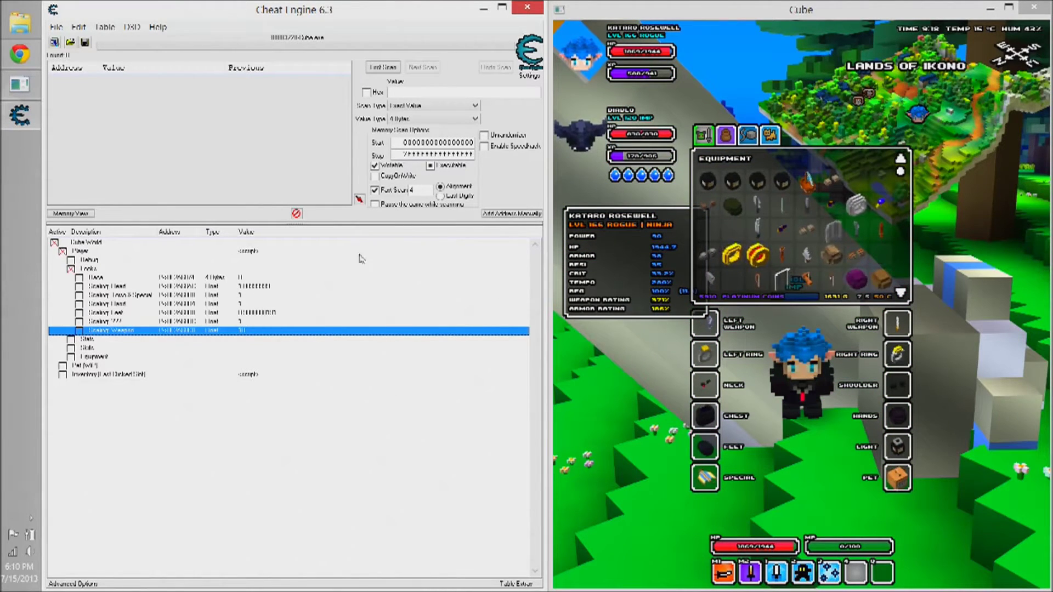
Check the enlarged weapon in game, then set Scaling Weapon back to 1
key("alt+Tab")
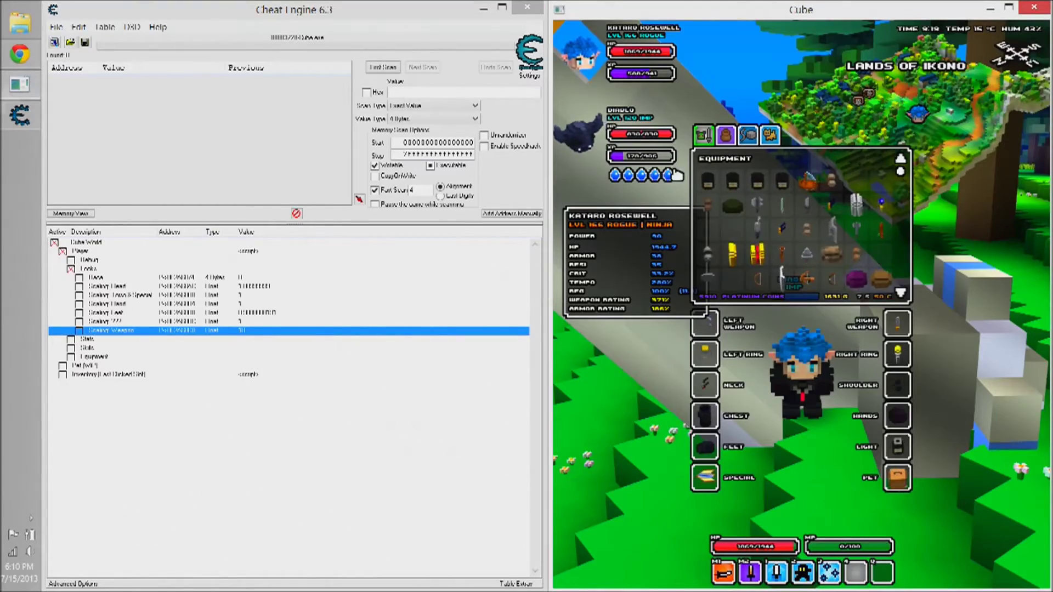
key("Escape")
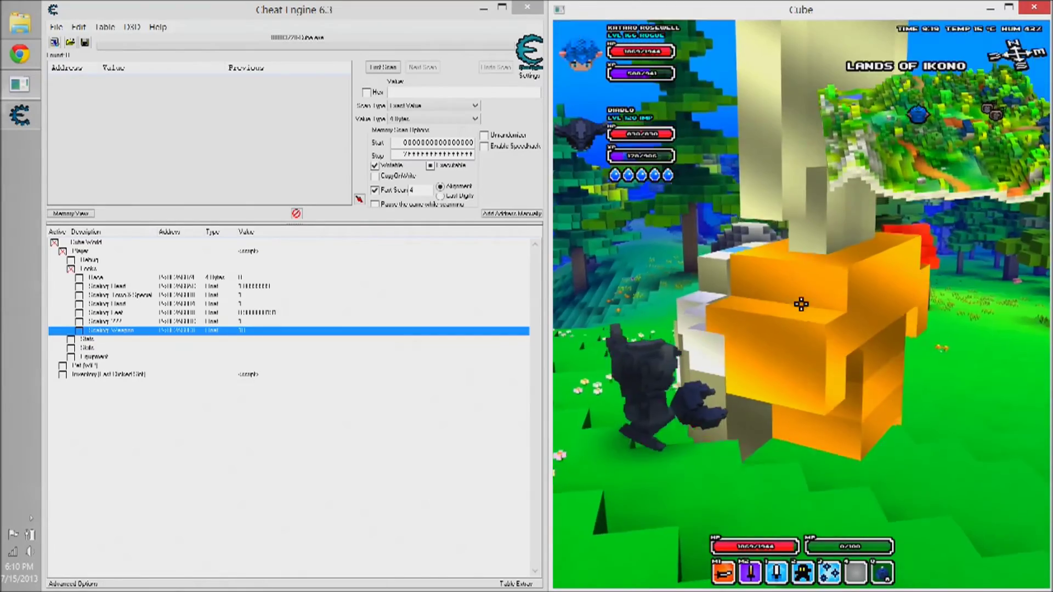
key("i")
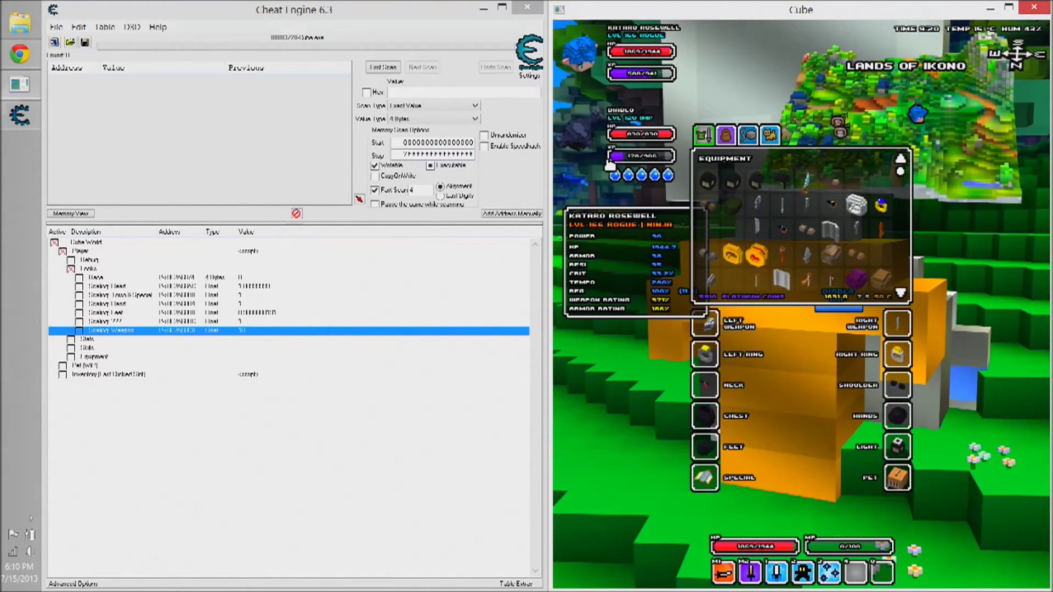
double_click(248, 332)
type("1")
key("Return")
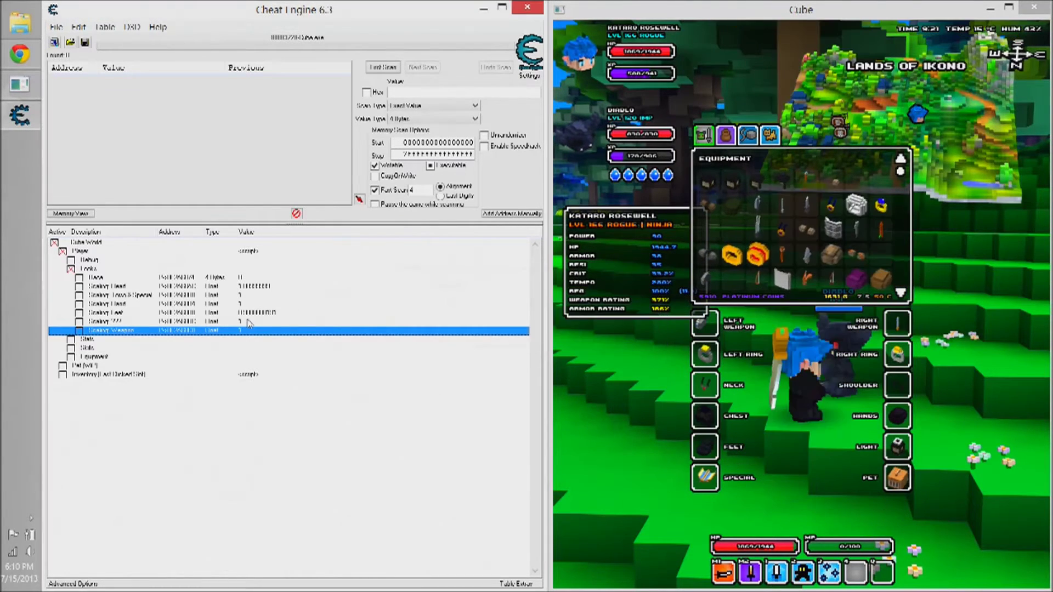
Browse the Sneaky Looks entries, then deactivate Looks to restore the appearance
left_click(248, 322)
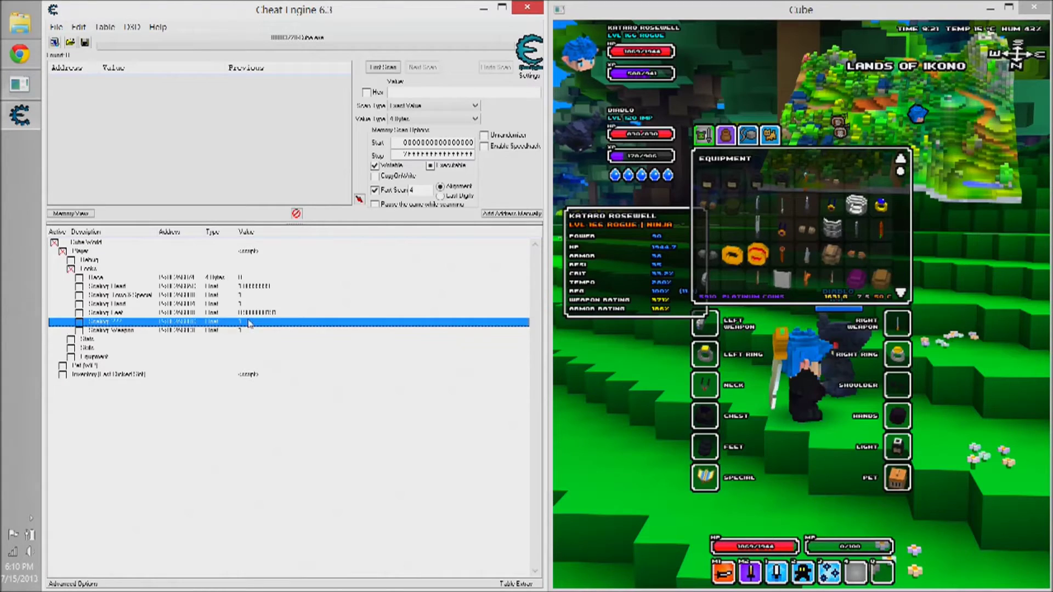
left_click(119, 313)
left_click(118, 305)
left_click(121, 295)
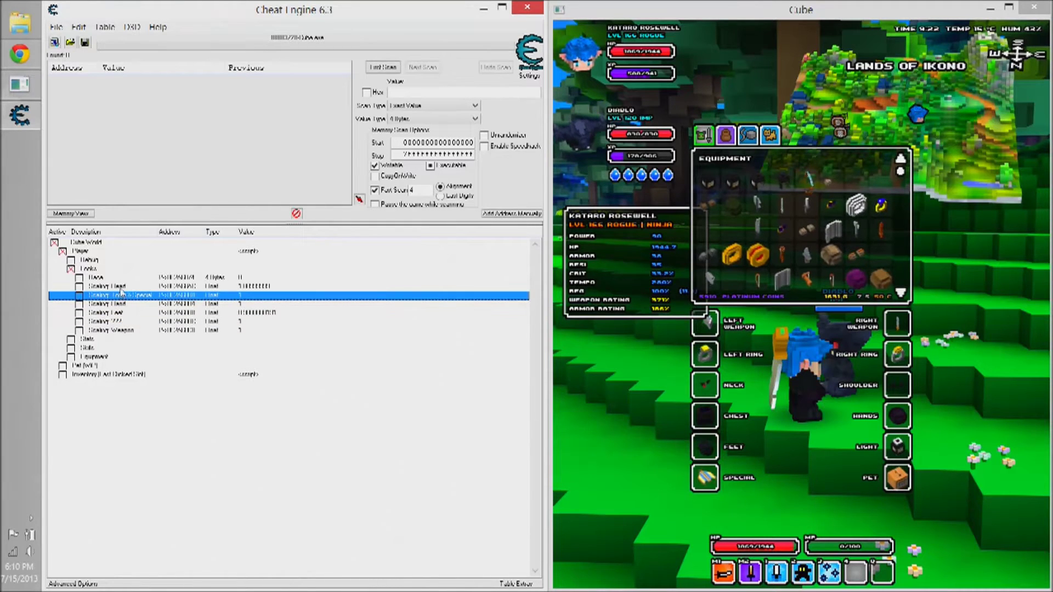
left_click(122, 287)
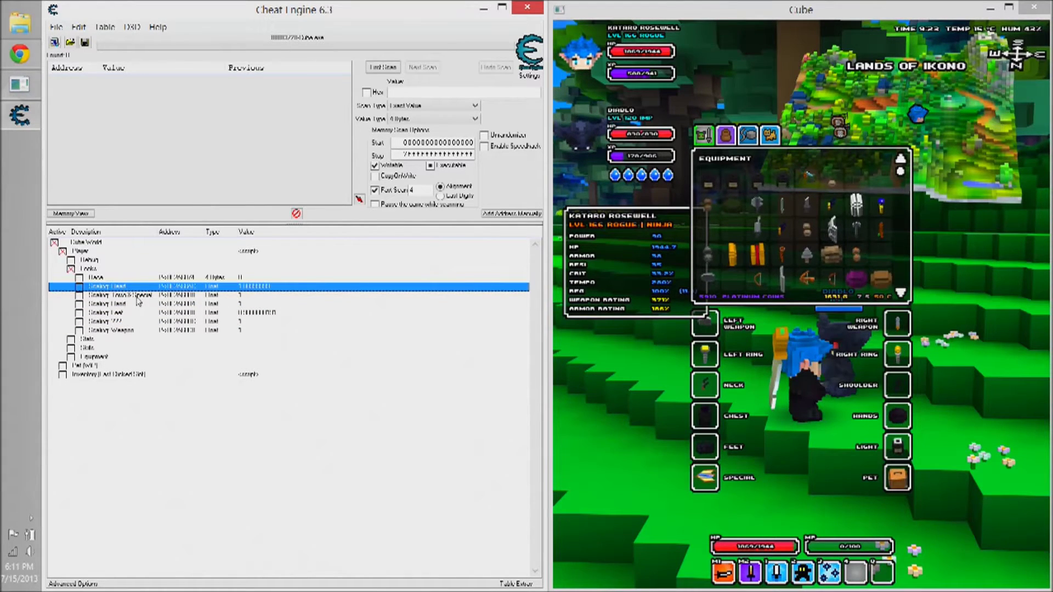
left_click(137, 296)
left_click(115, 287)
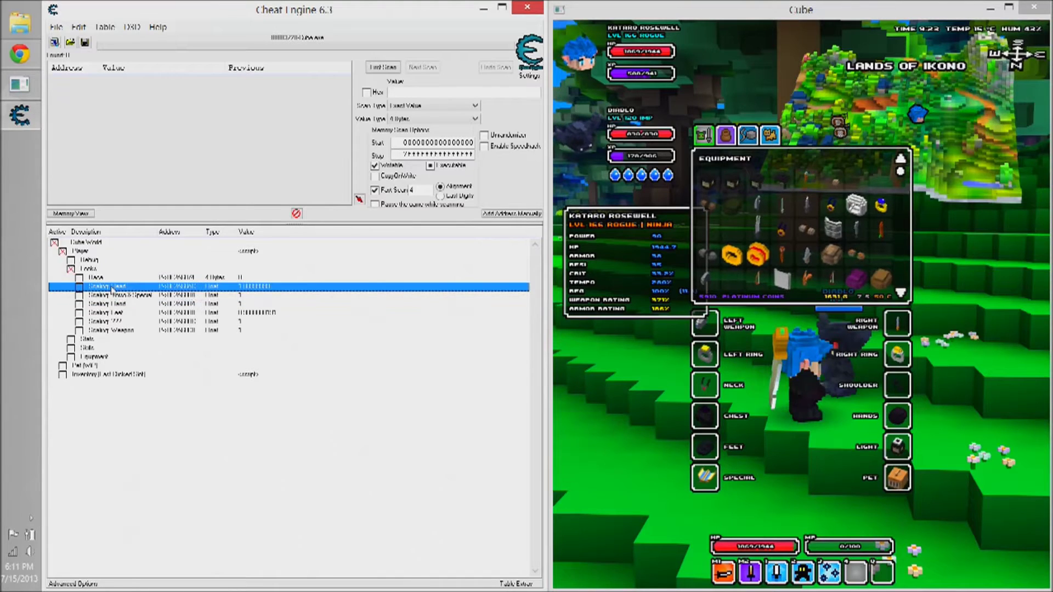
left_click(80, 279)
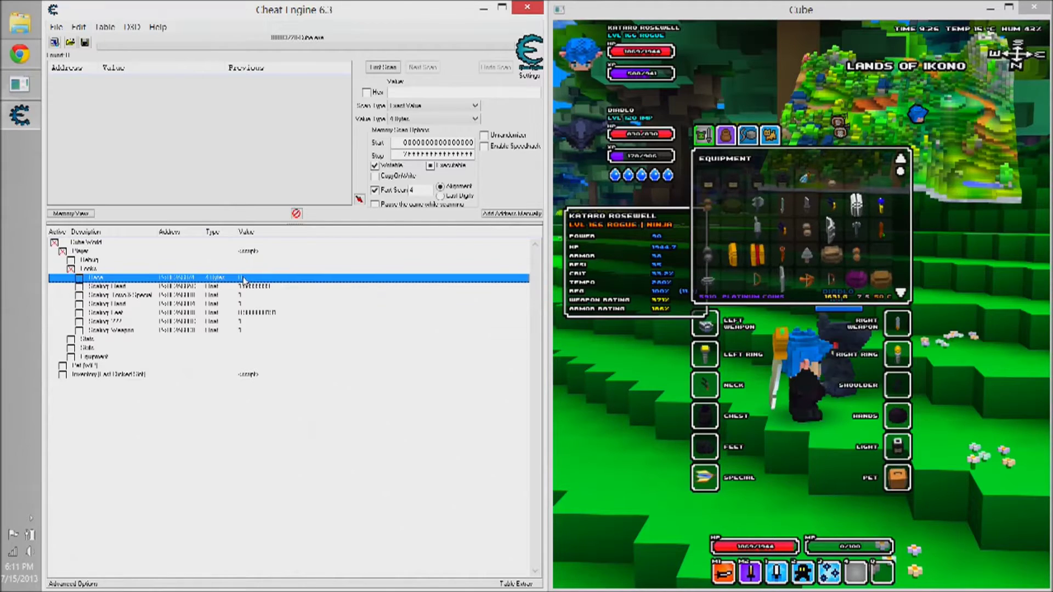
left_click(72, 270)
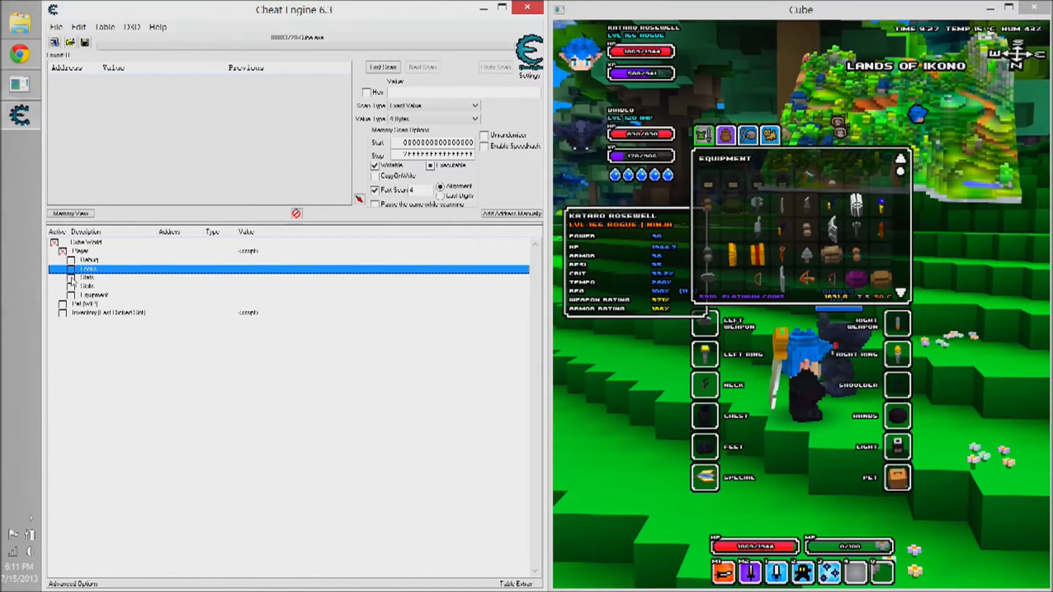
Activate the Stats entries and set the Level value to 5434634
left_click(71, 278)
left_click(71, 278)
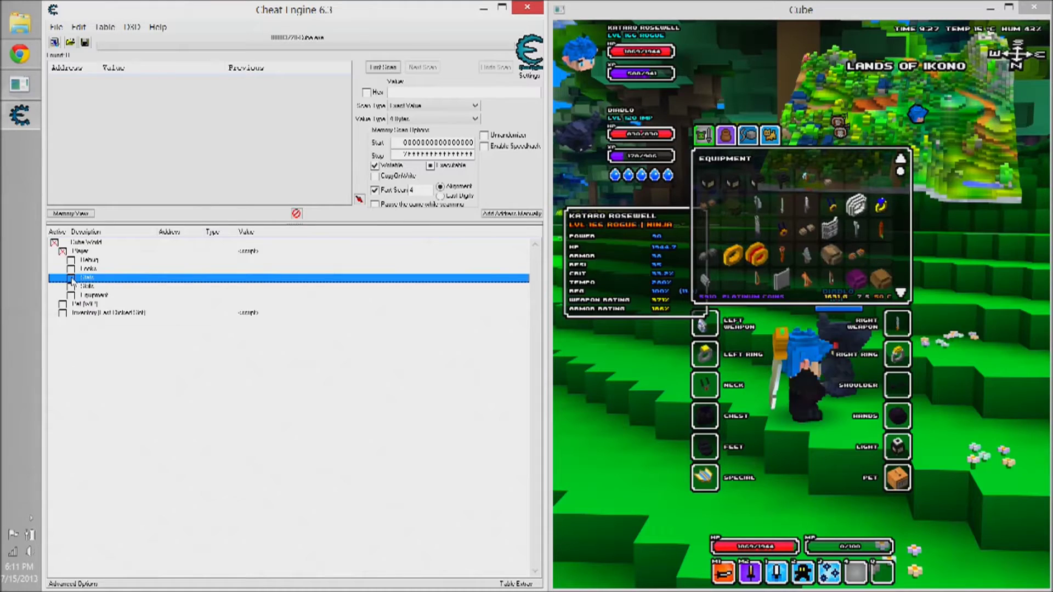
left_click(71, 278)
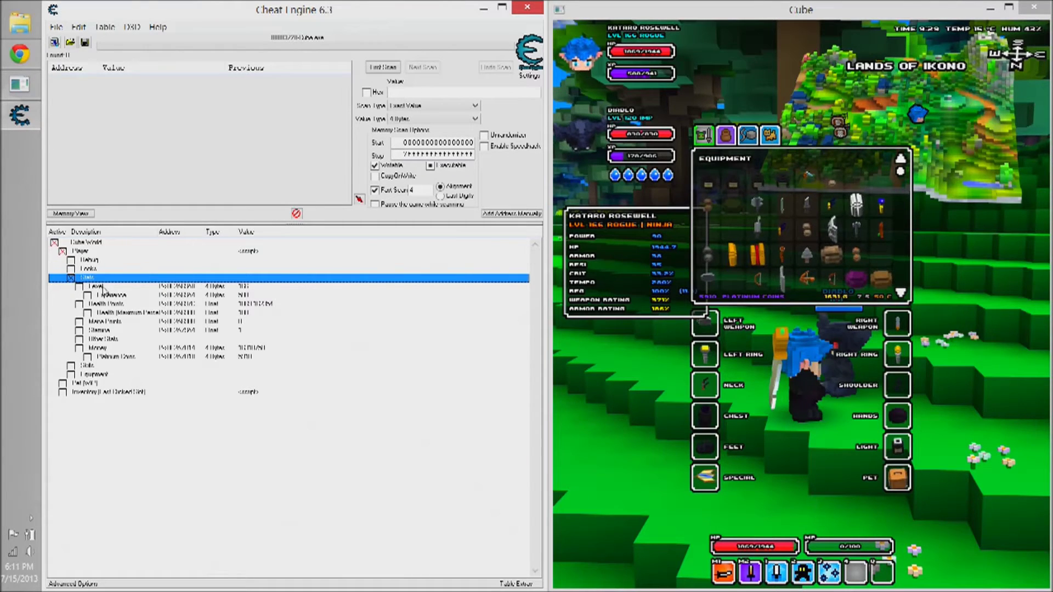
left_click(129, 287)
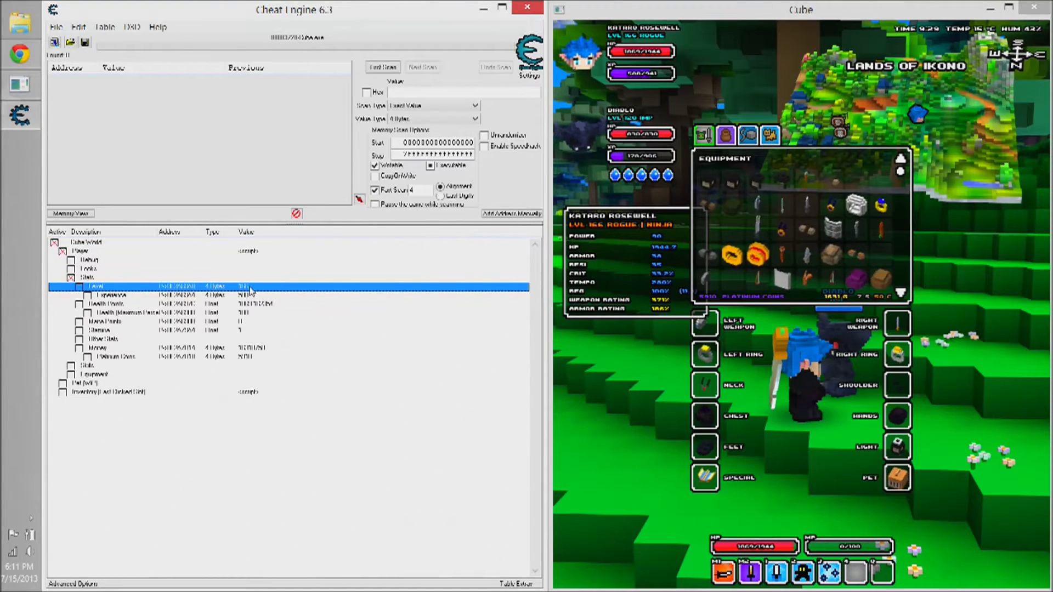
double_click(258, 289)
type("5434634")
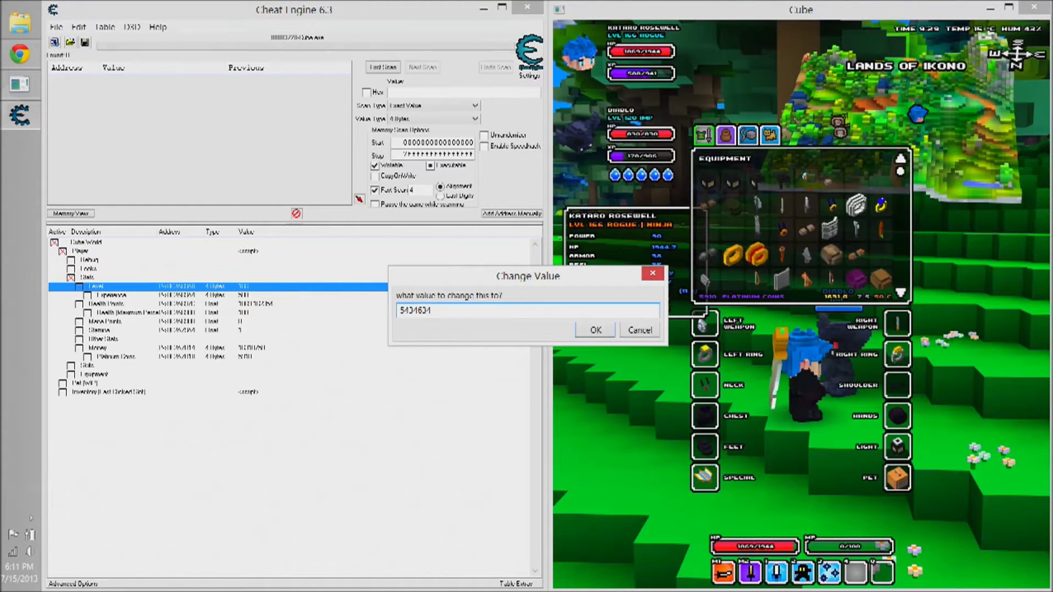
key("Return")
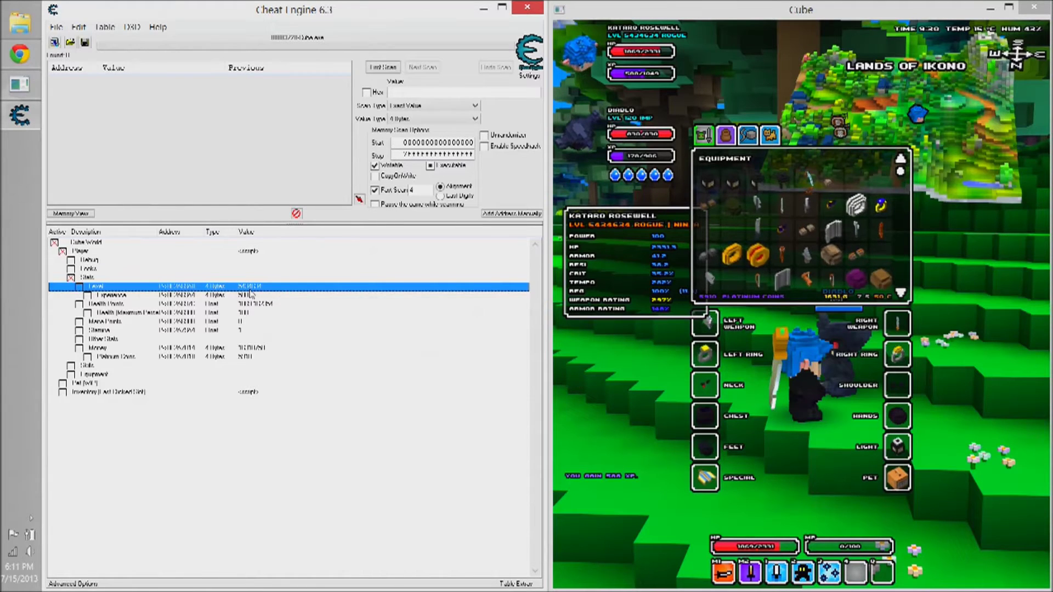
Select the Experience, Health Points and Health (Maximum Points) entries
left_click(234, 296)
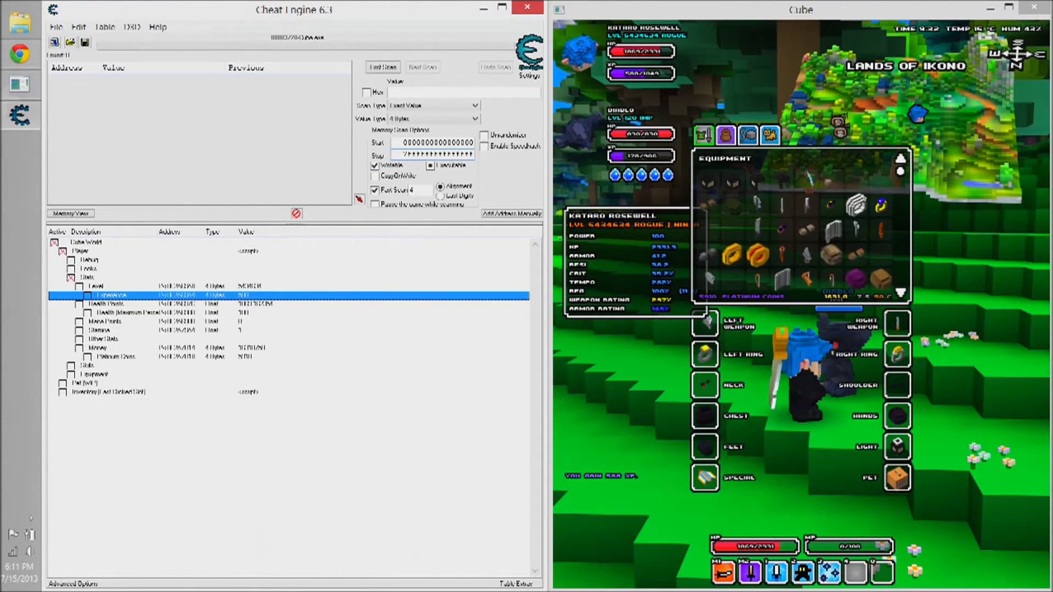
left_click(246, 305)
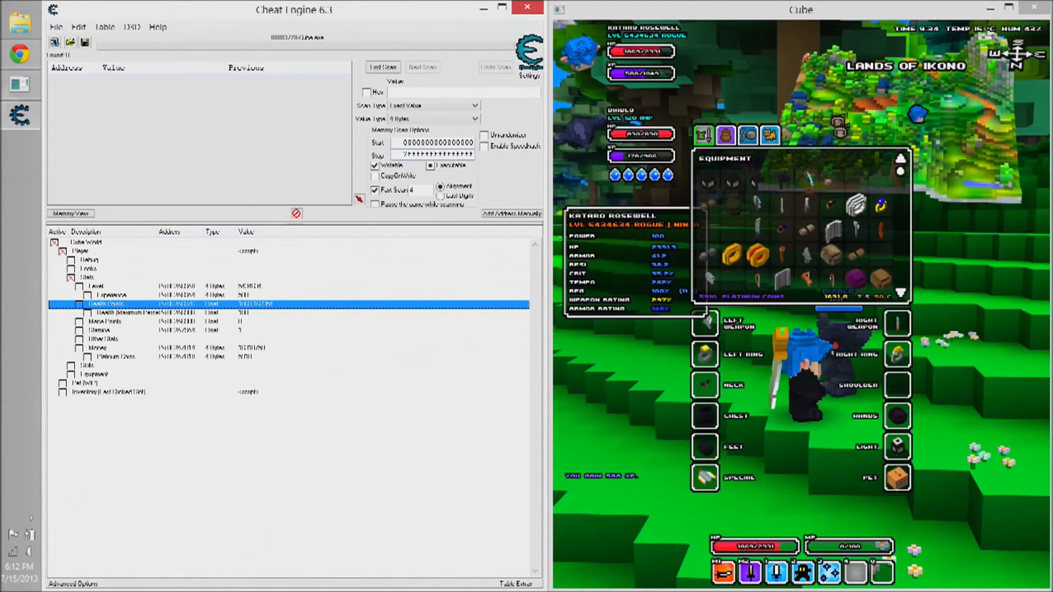
left_click(237, 312)
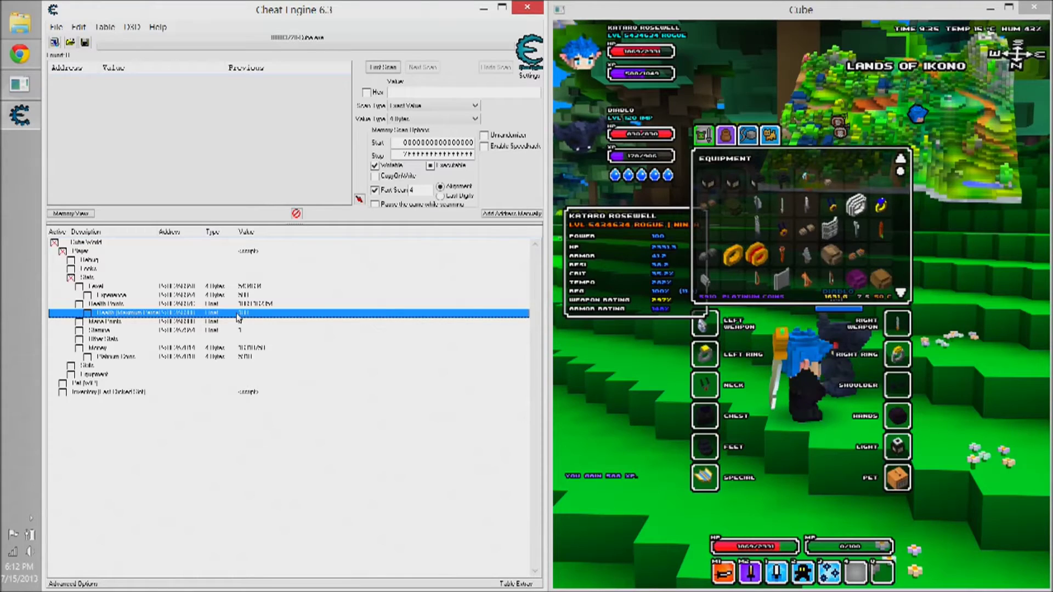
Set Health (Maximum Points) to 200
double_click(257, 314)
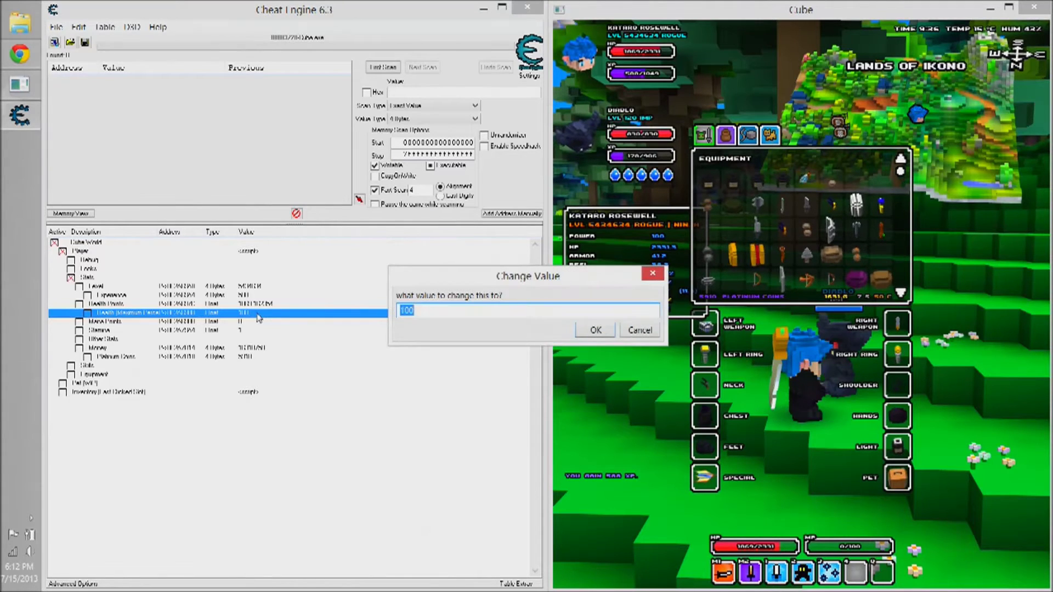
type("100")
key("Return")
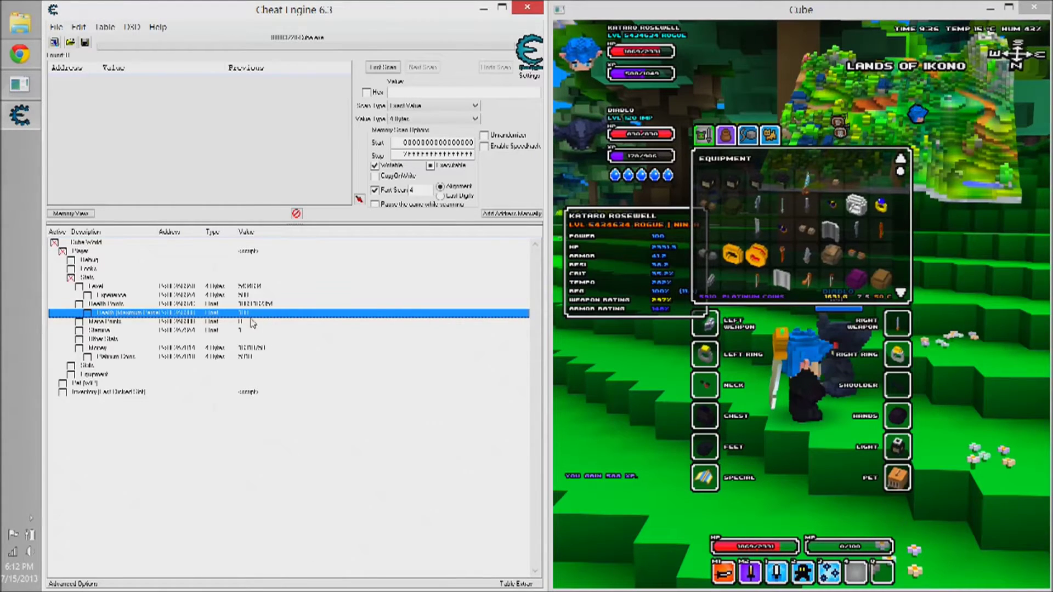
double_click(249, 313)
type("100")
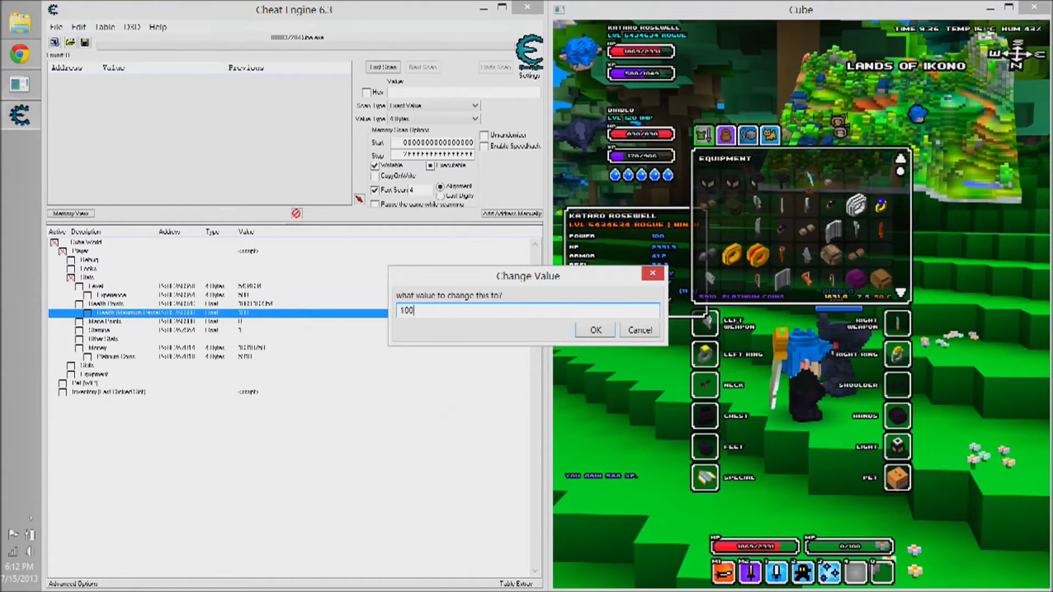
key("BackSpace")
key("BackSpace")
key("BackSpace")
type("200")
key("Return")
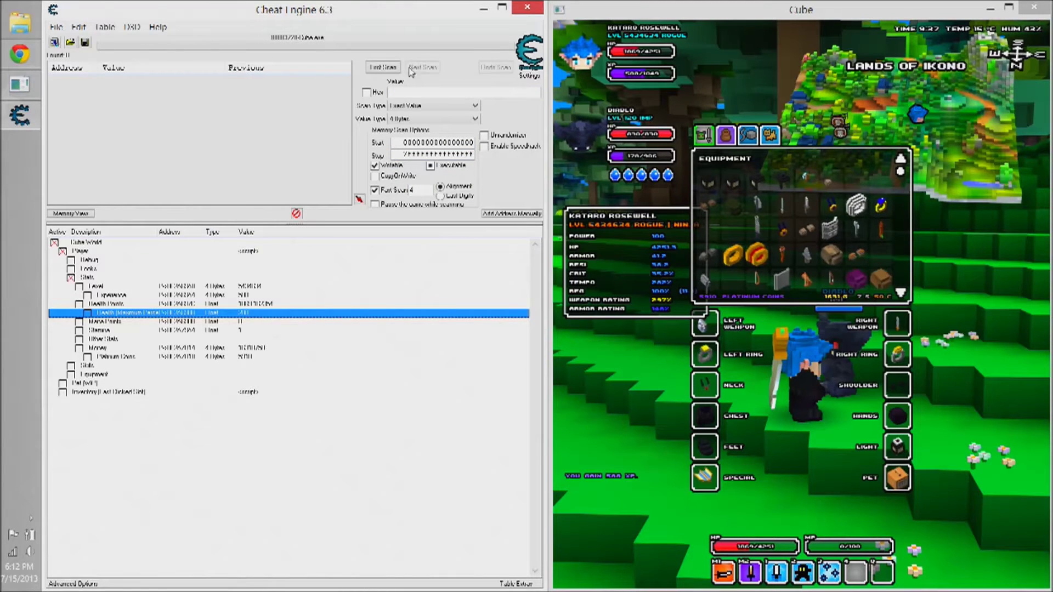
Set Mana Points to 60, then select the Stamina and Other Stats entries
left_click(242, 322)
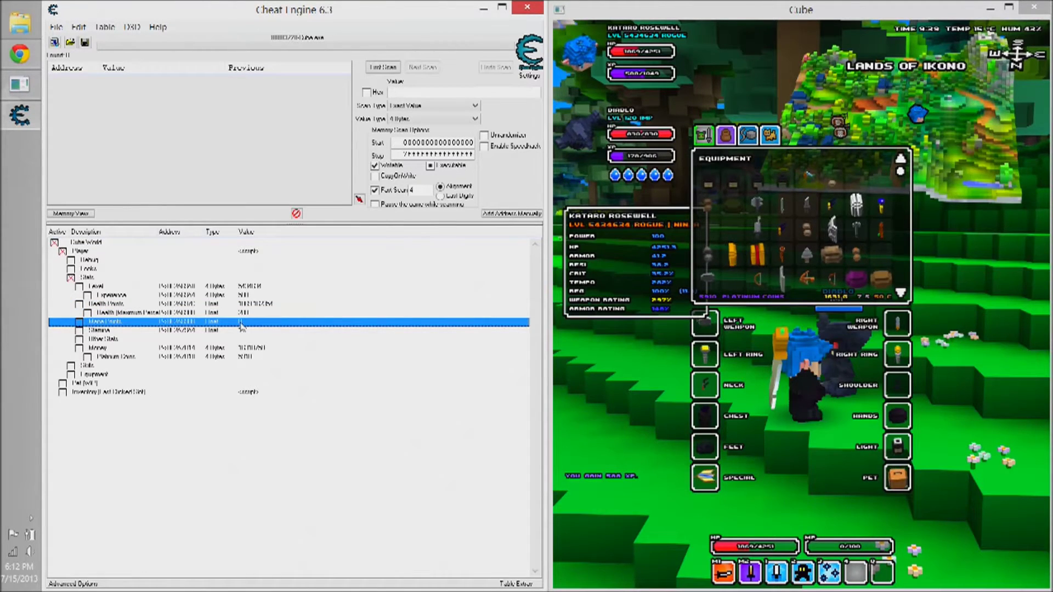
double_click(241, 323)
type("60")
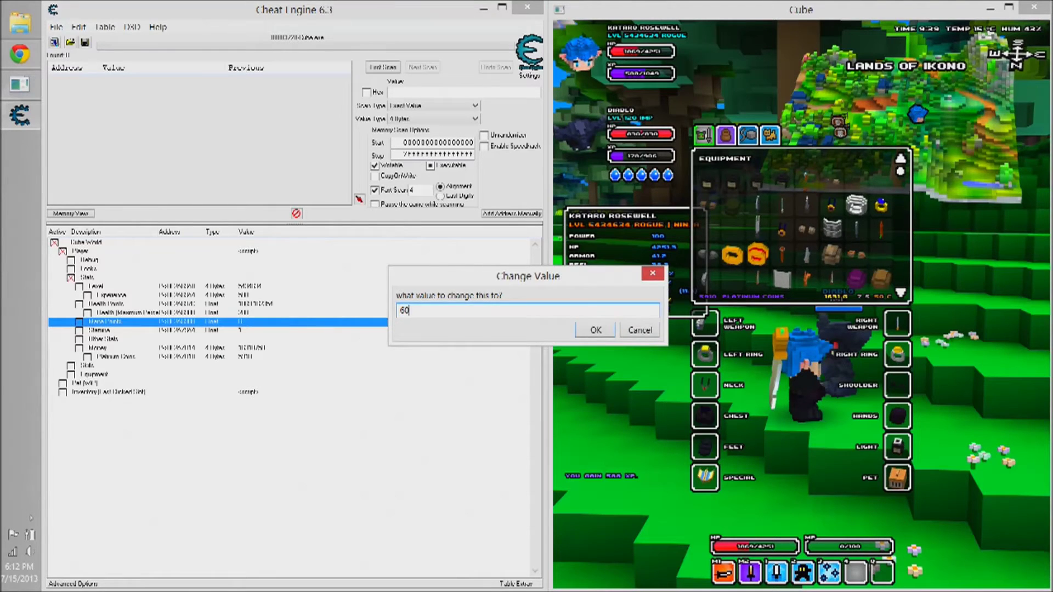
key("Return")
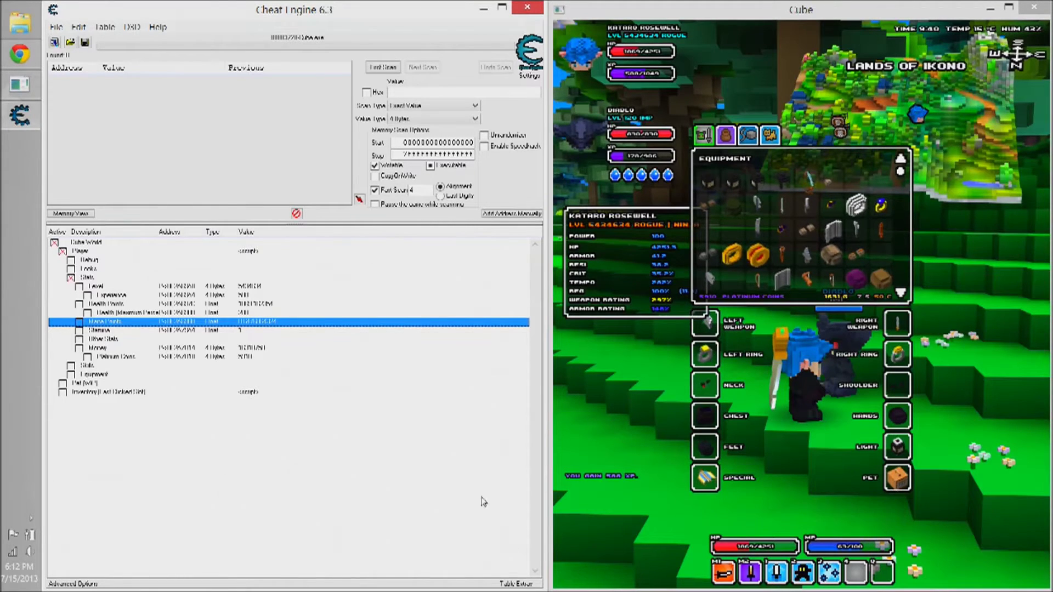
left_click(240, 331)
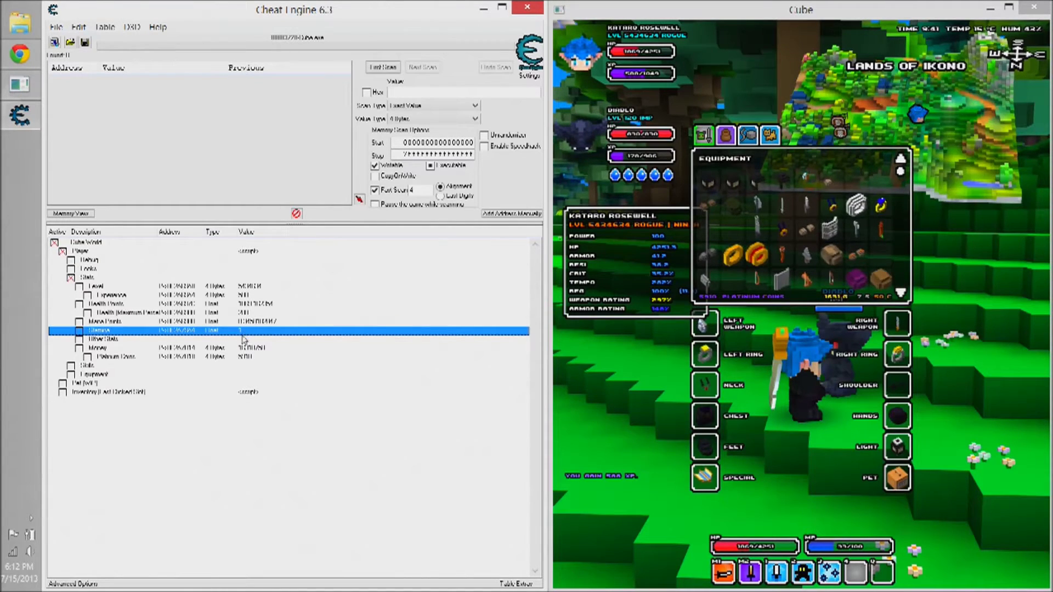
left_click(241, 340)
Expand Other Stats and browse the Class, Specialization, Special Power and Money entries
left_click(80, 340)
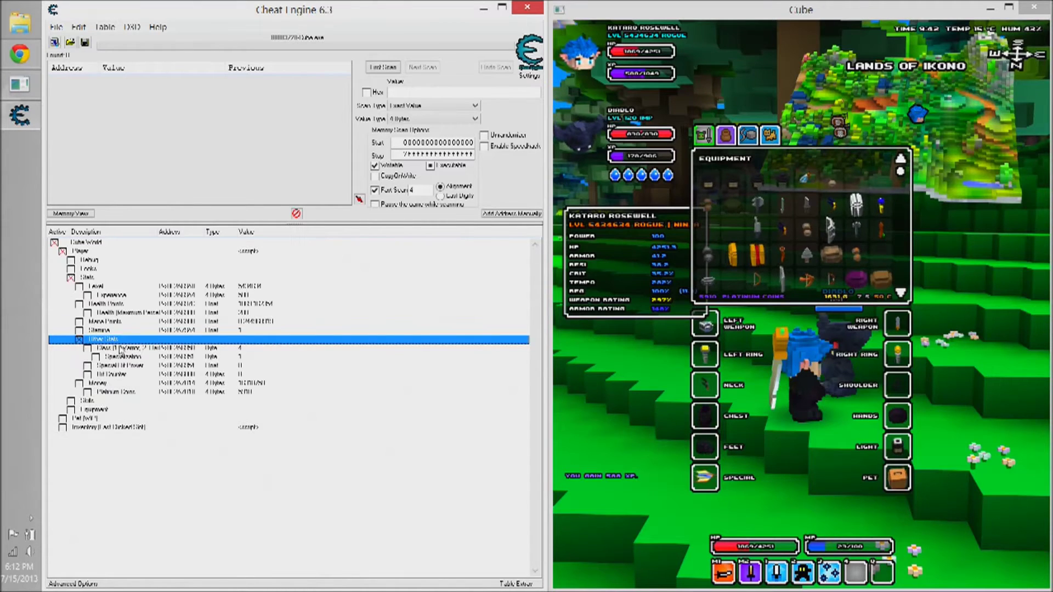
left_click(122, 348)
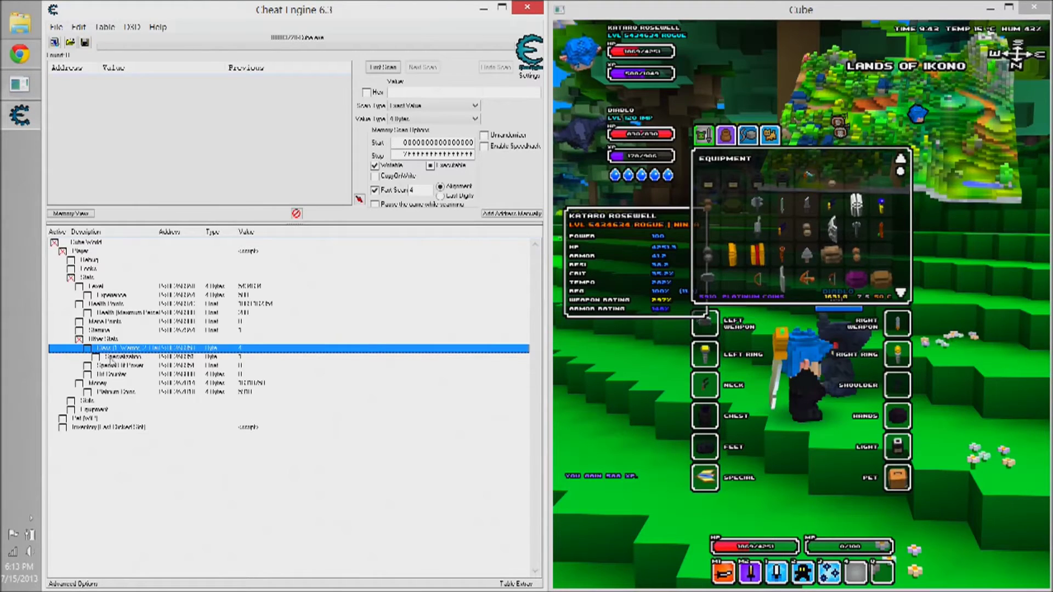
left_click(116, 358)
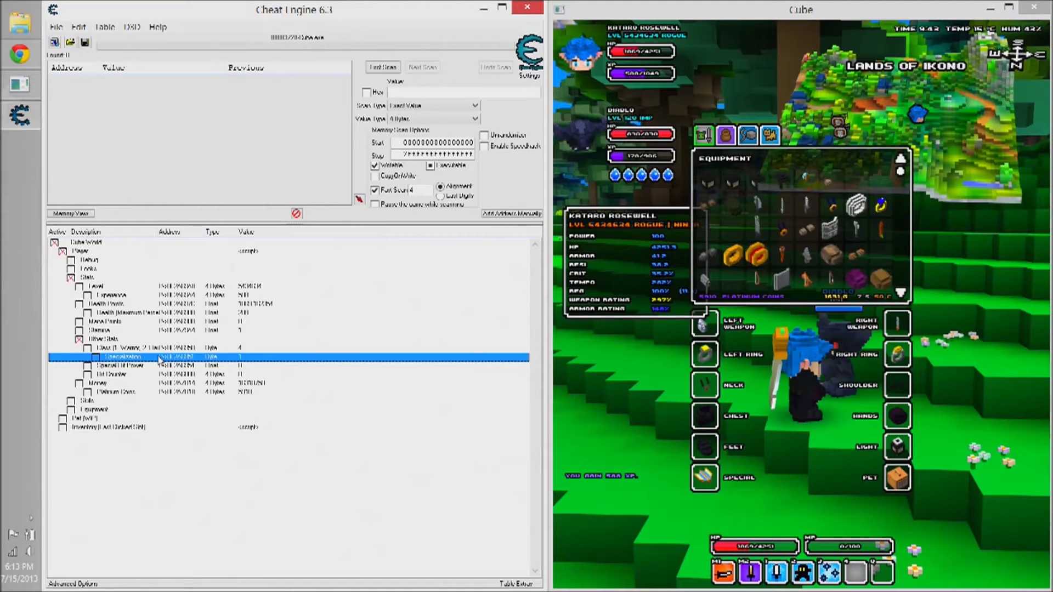
left_click(105, 367)
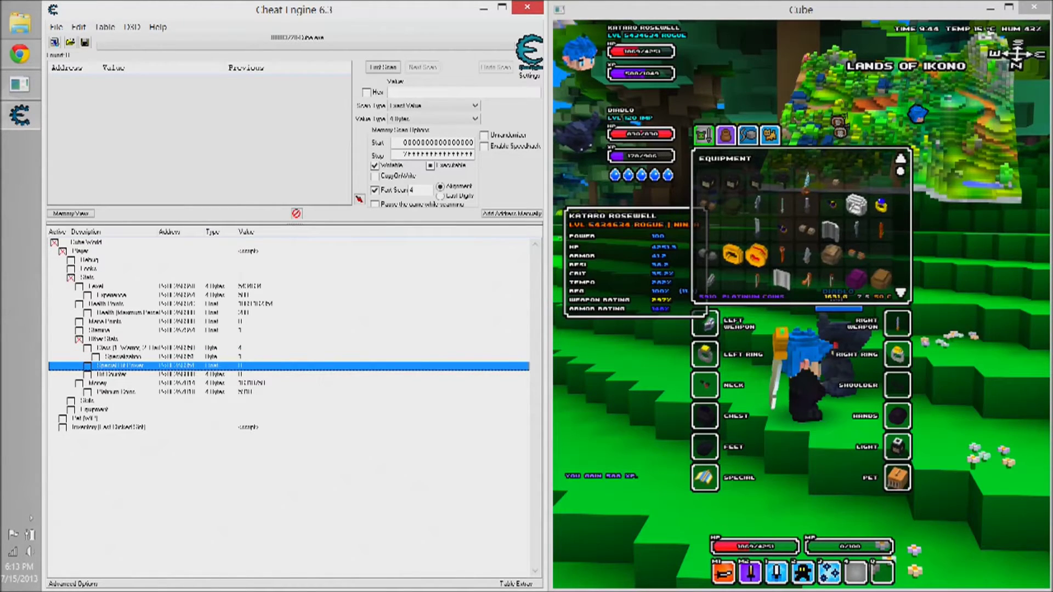
left_click(118, 374)
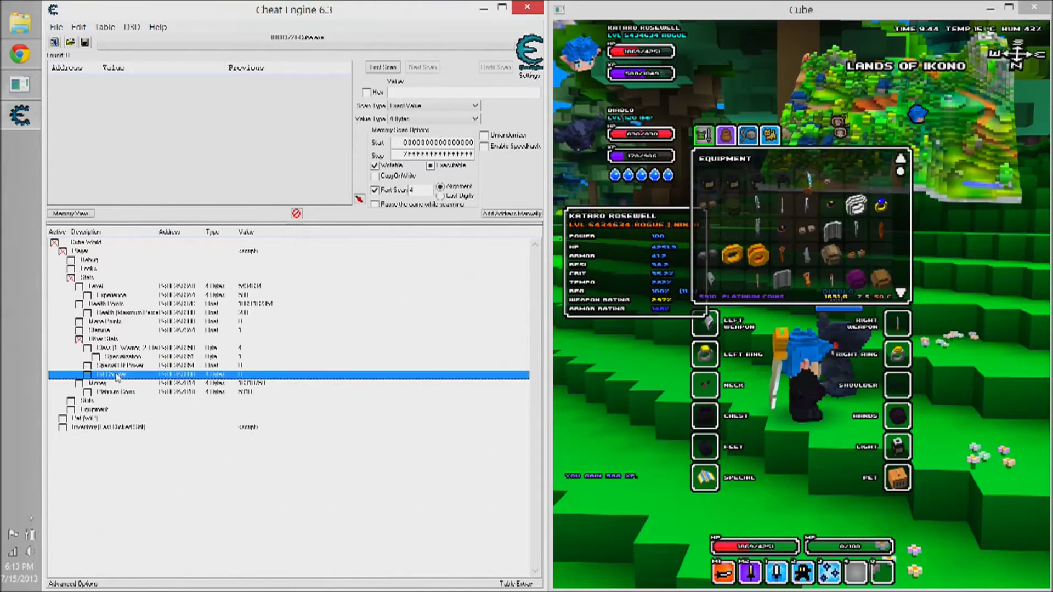
left_click(247, 383)
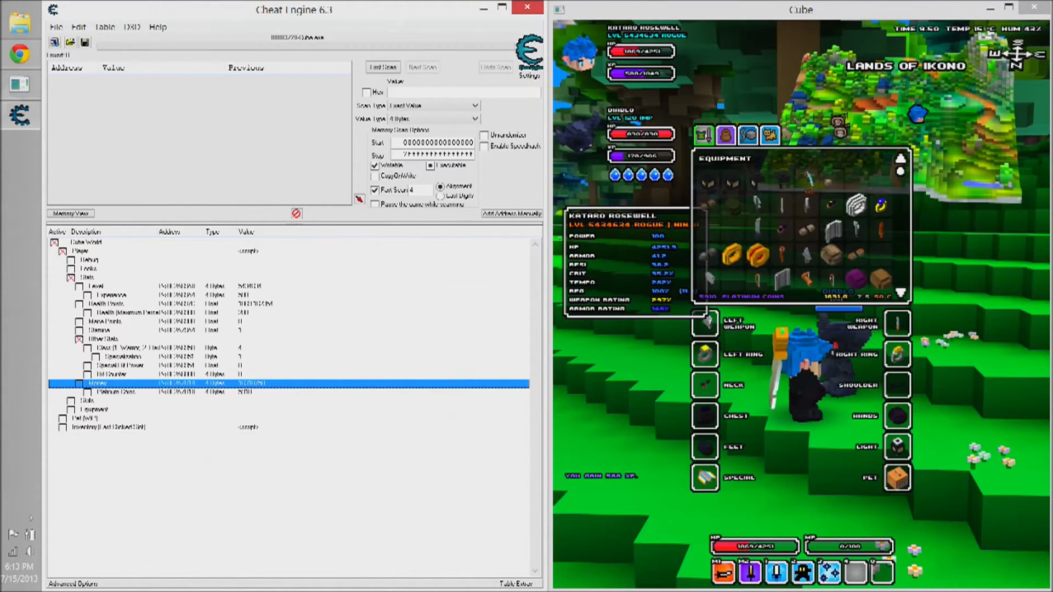
left_click(208, 392)
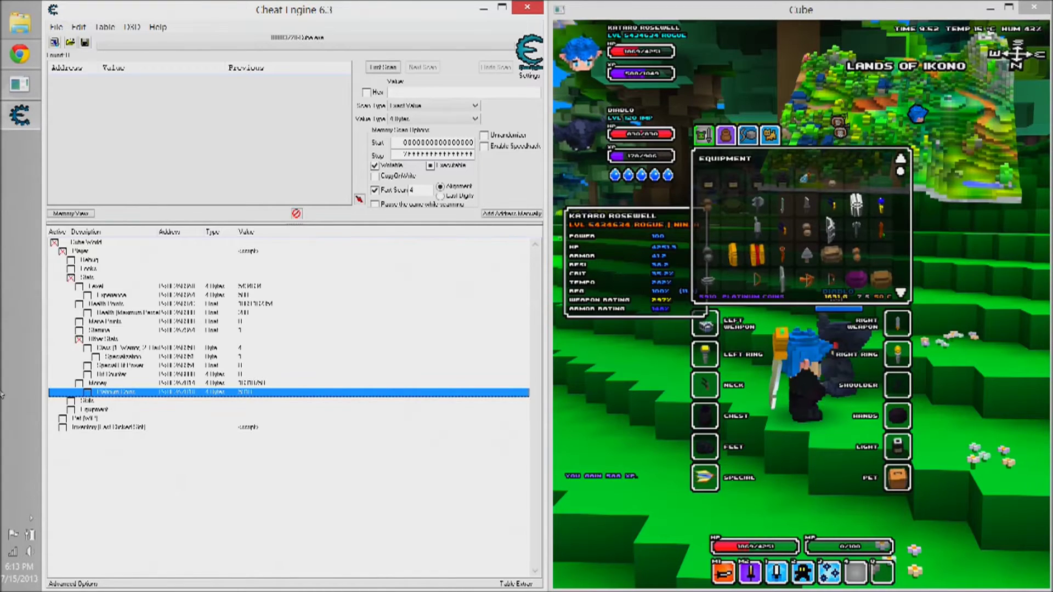
double_click(262, 398)
type("3253221351236213616")
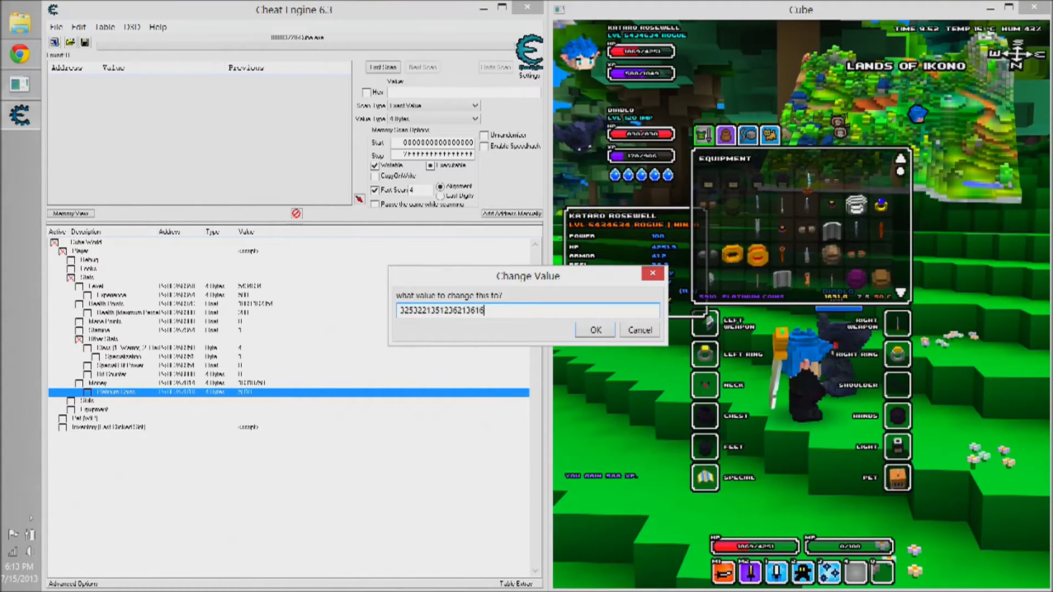
key("Return")
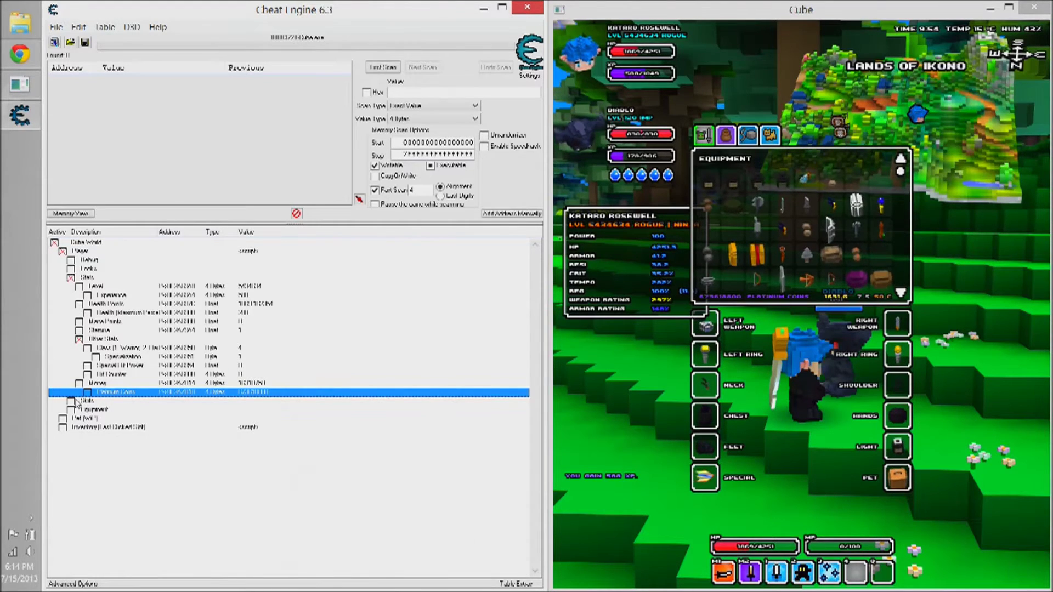
Select the Stats, Equipment and Inventory entries
left_click(82, 401)
left_click(87, 410)
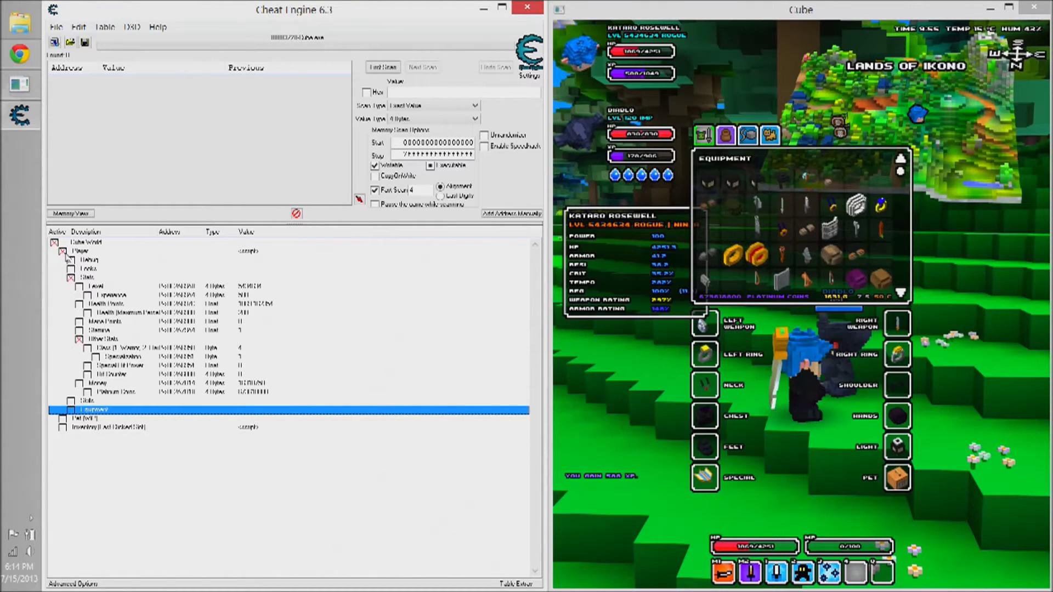
left_click(100, 429)
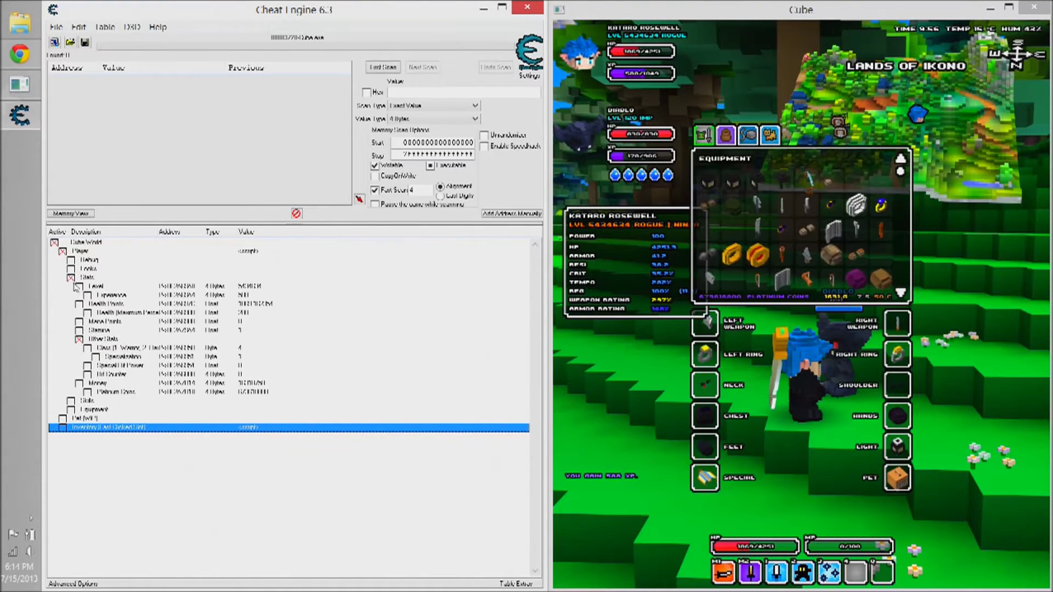
left_click(63, 251)
left_click(76, 260)
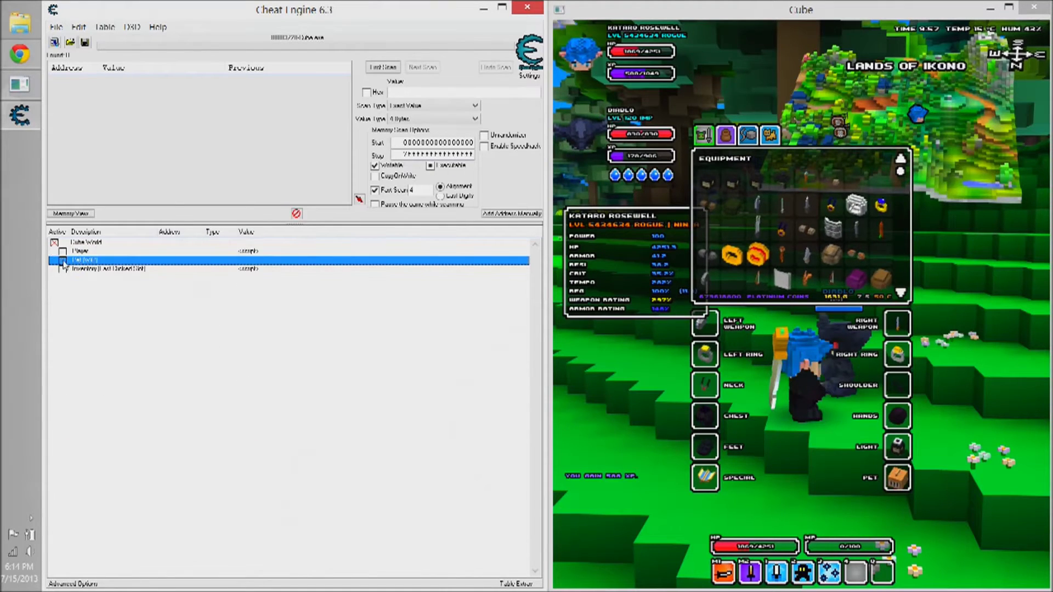
left_click(63, 261)
left_click(79, 270)
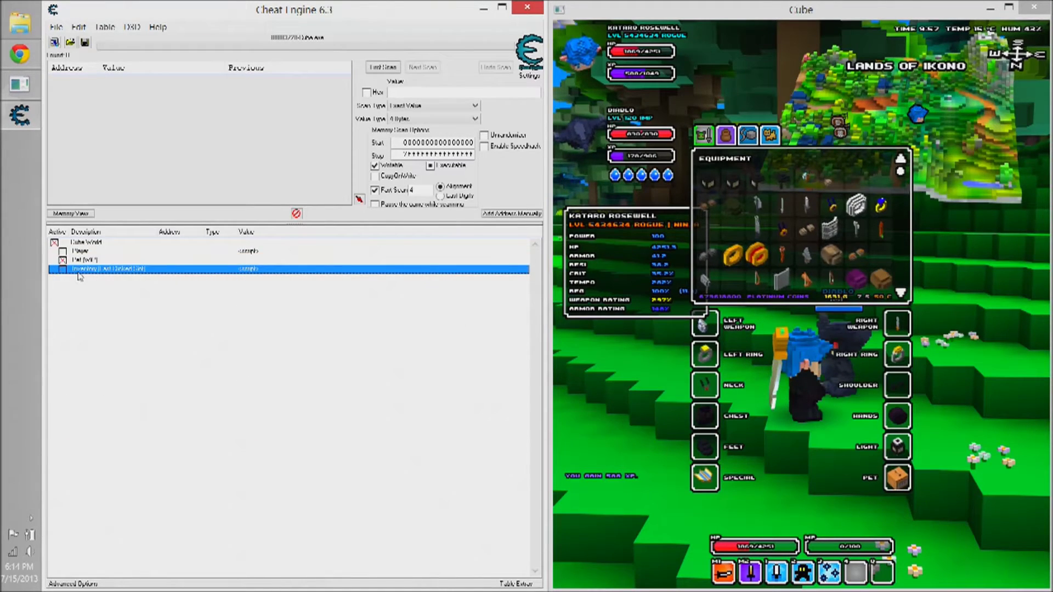
left_click(62, 268)
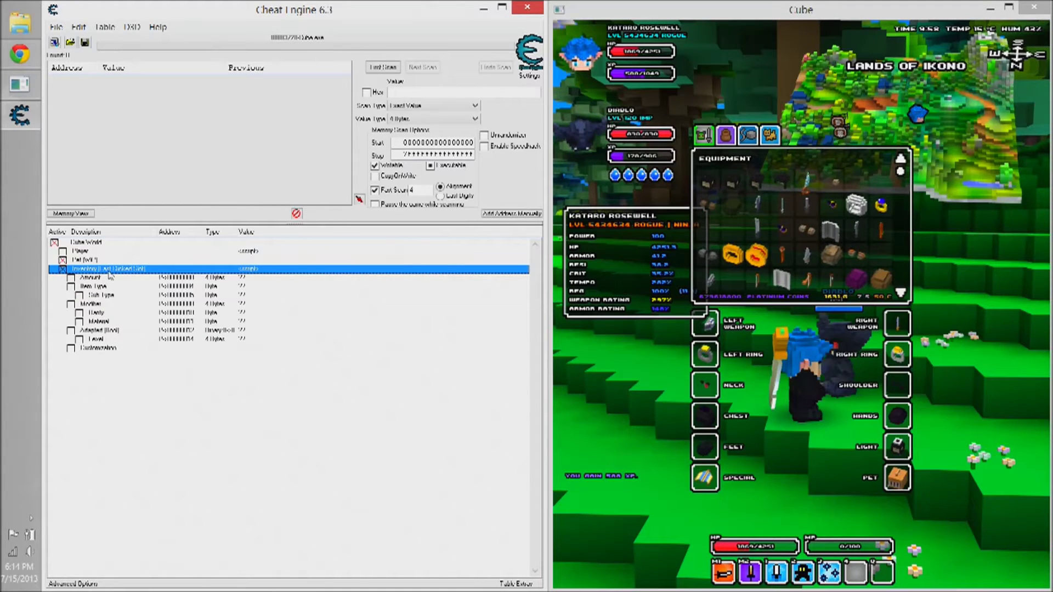
left_click(124, 281)
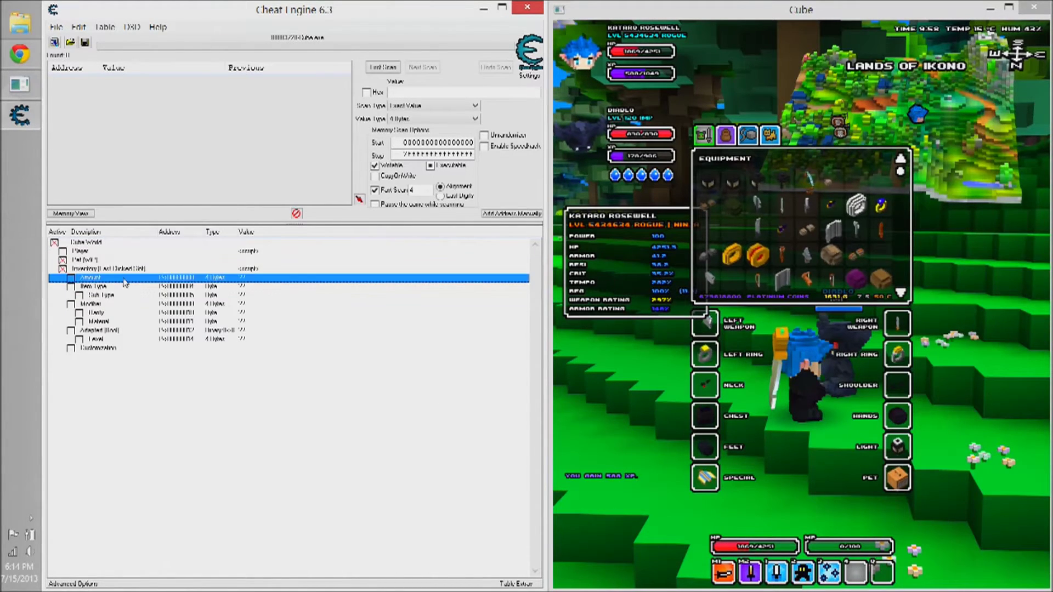
left_click(116, 286)
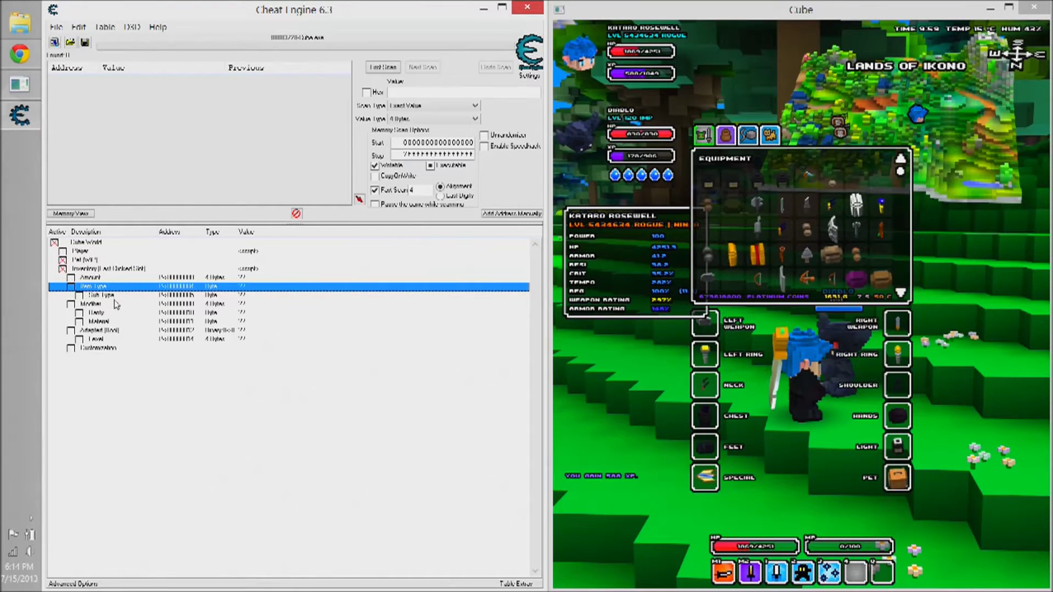
left_click(116, 295)
left_click(105, 306)
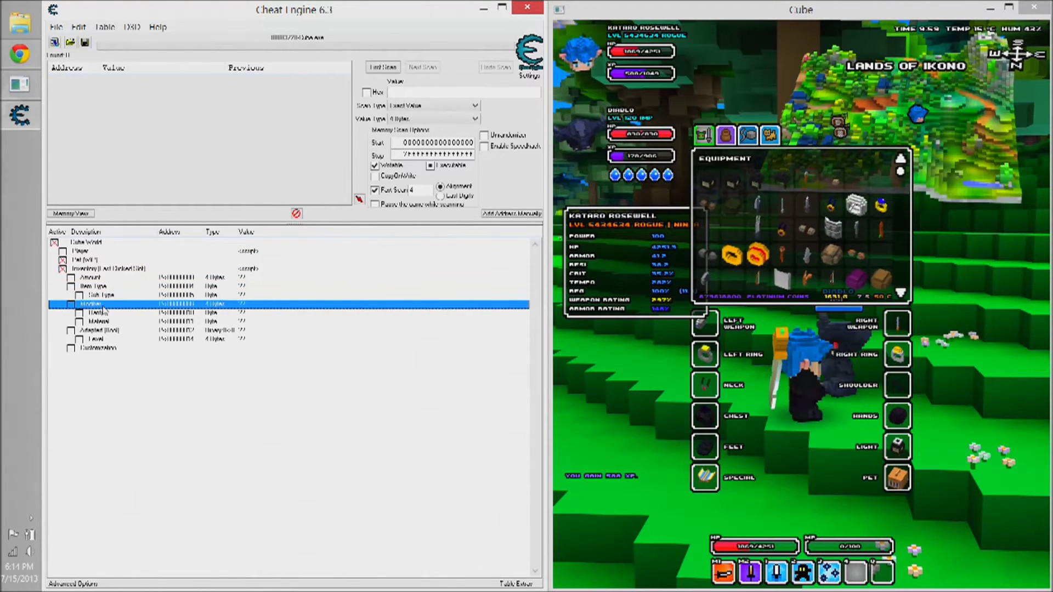
left_click(117, 313)
left_click(123, 322)
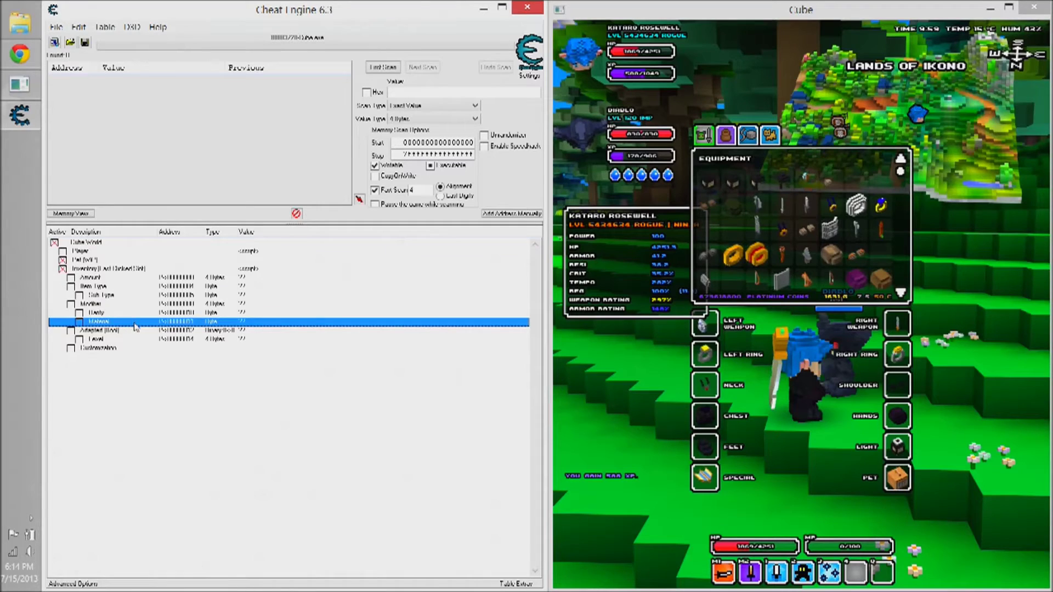
left_click(128, 330)
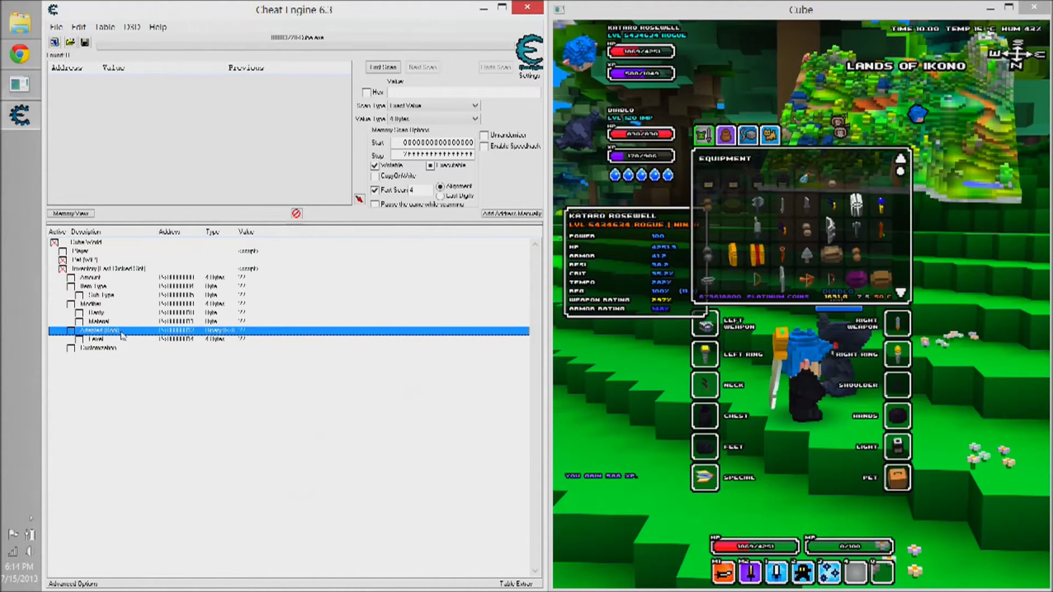
left_click(112, 339)
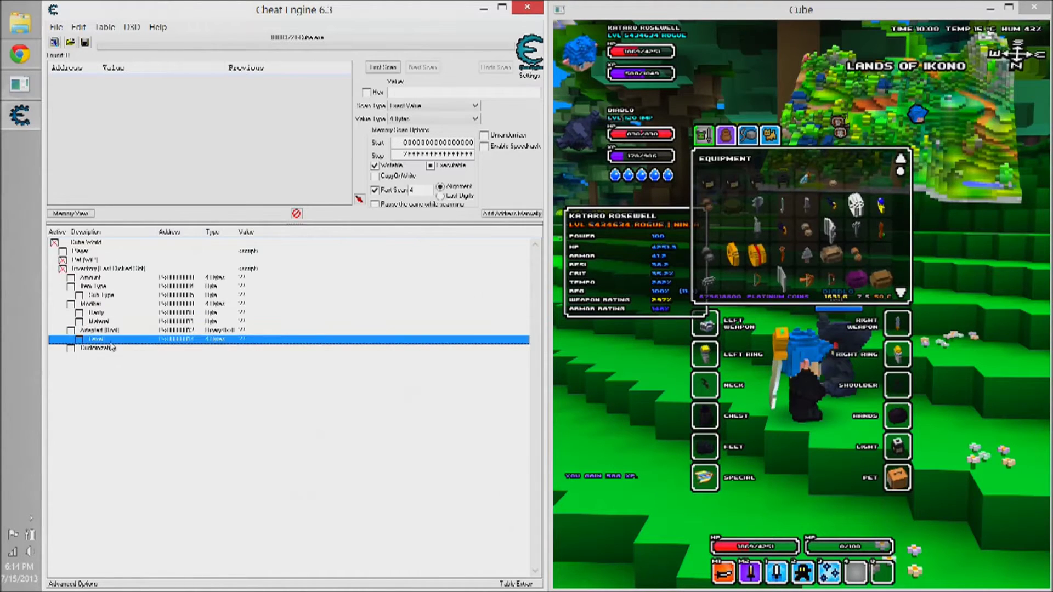
left_click(70, 349)
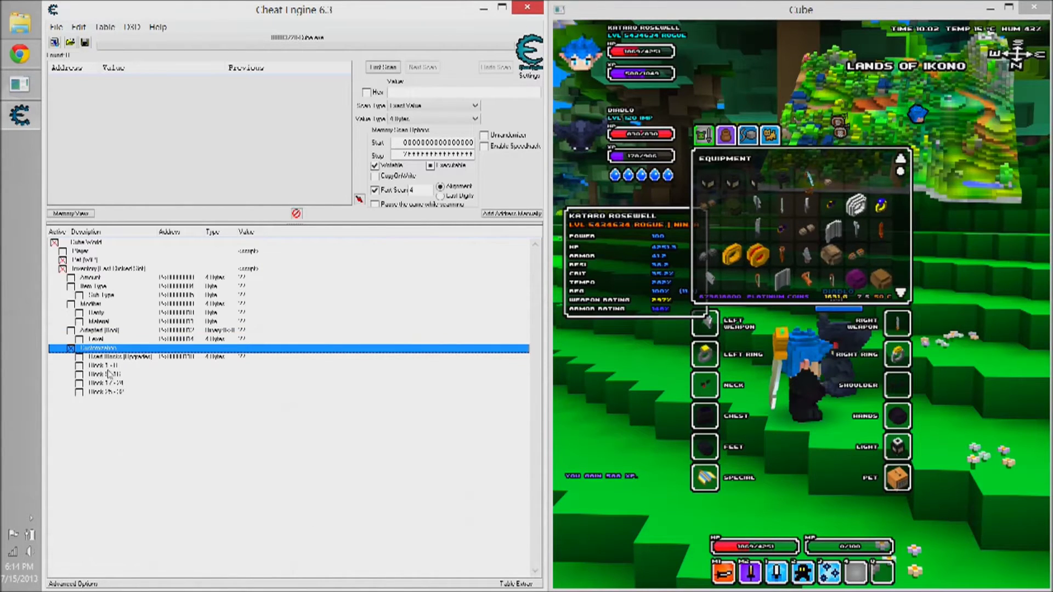
left_click(79, 365)
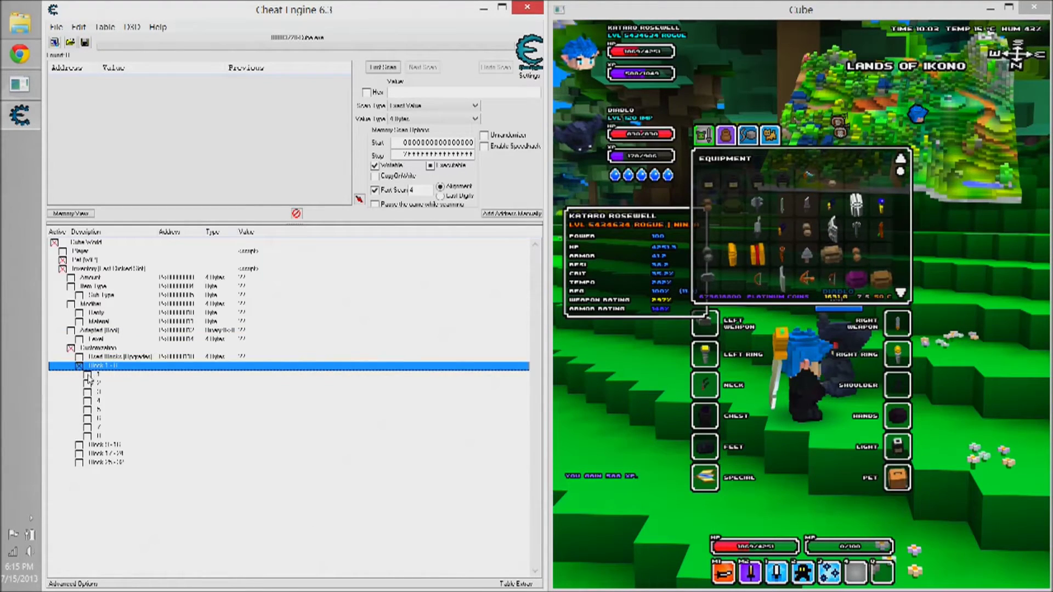
left_click(87, 375)
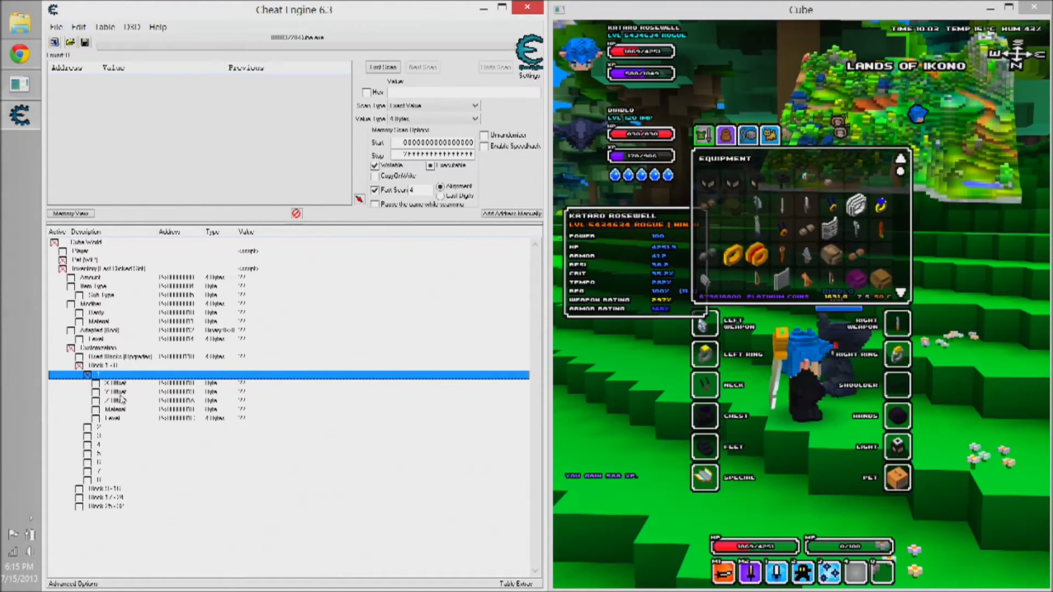
left_click(86, 375)
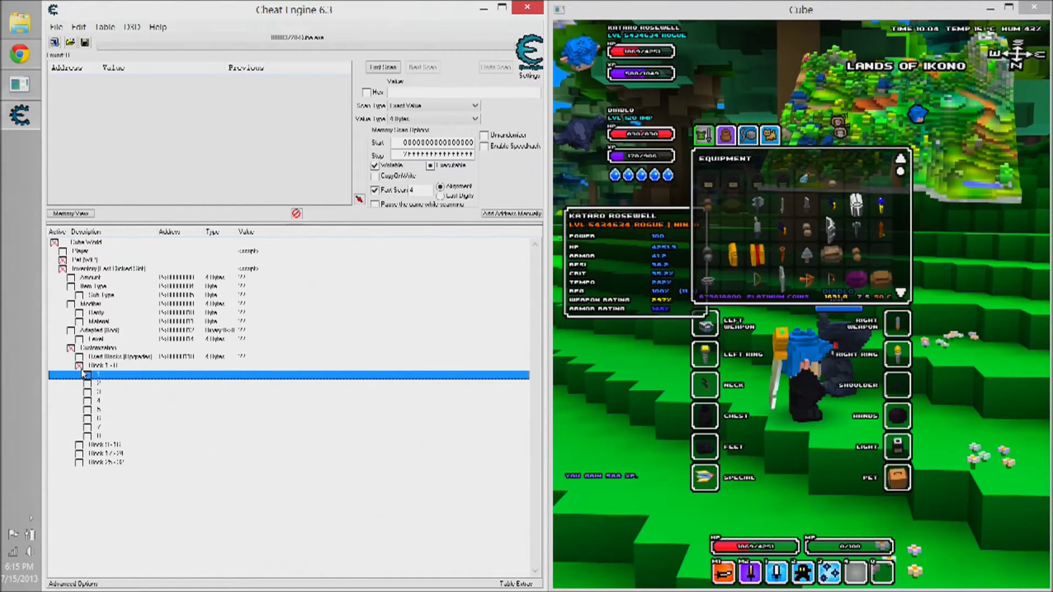
left_click(79, 365)
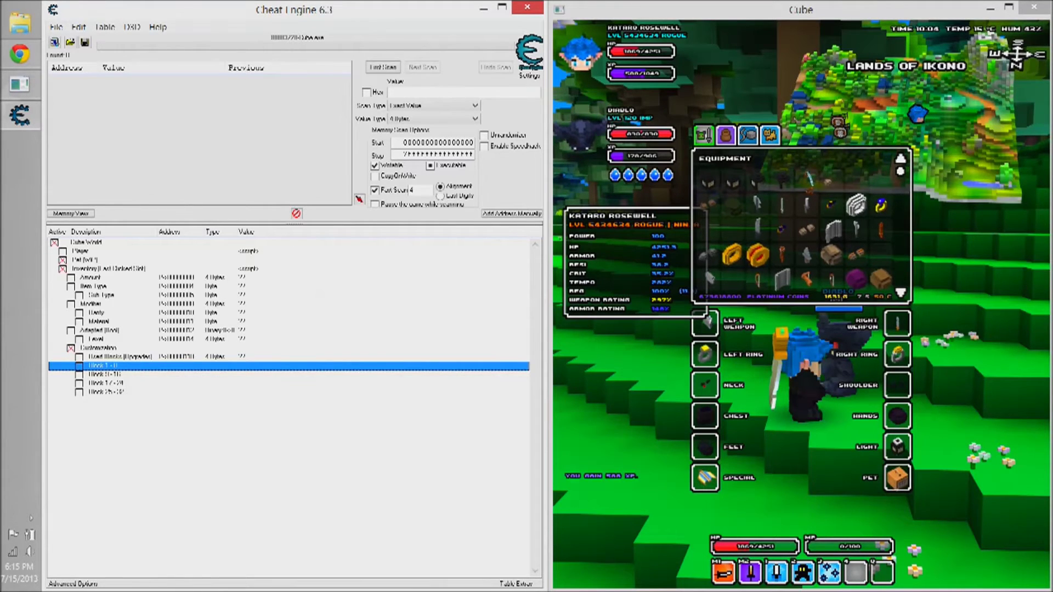
left_click(70, 348)
key("alt+Tab")
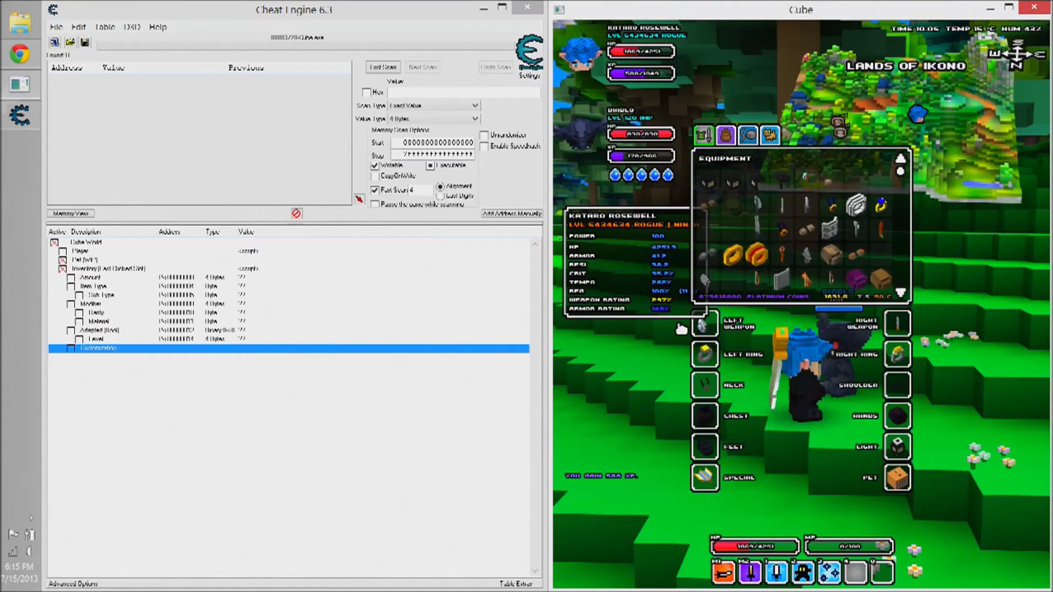
mouse_move(714, 262)
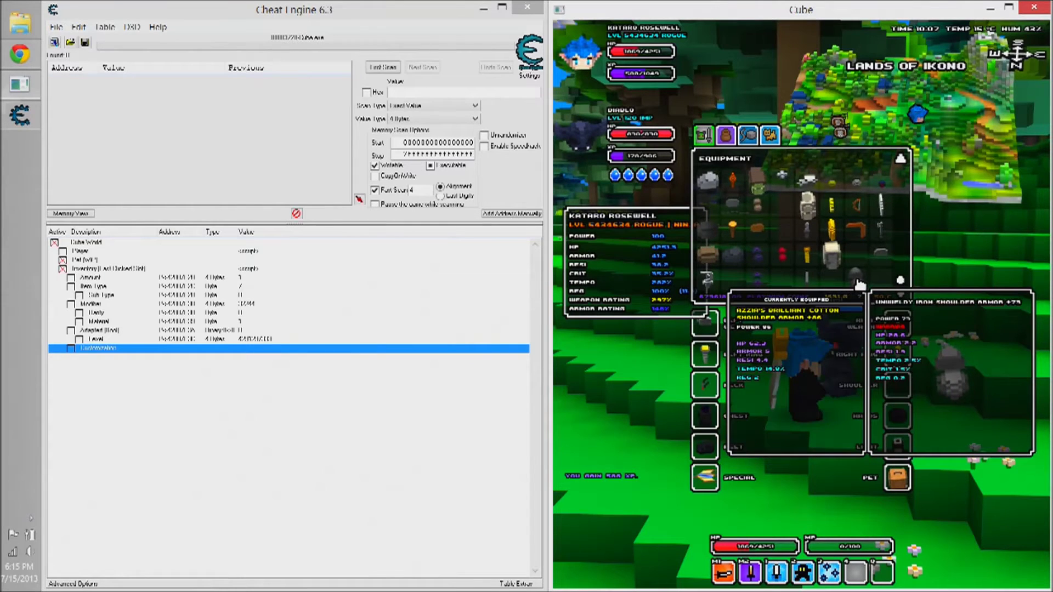
left_click(887, 277)
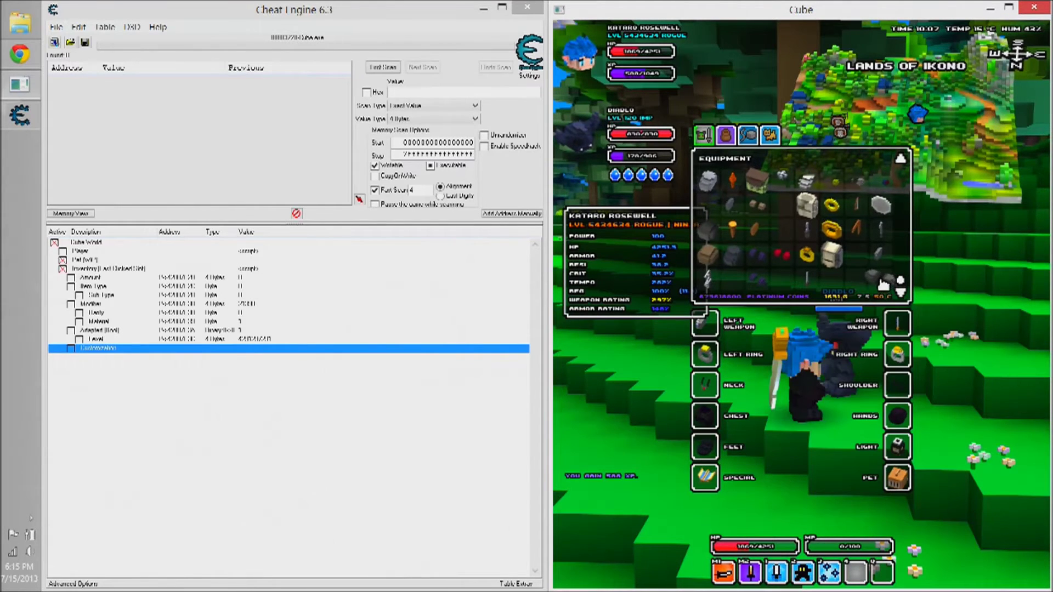
mouse_move(864, 281)
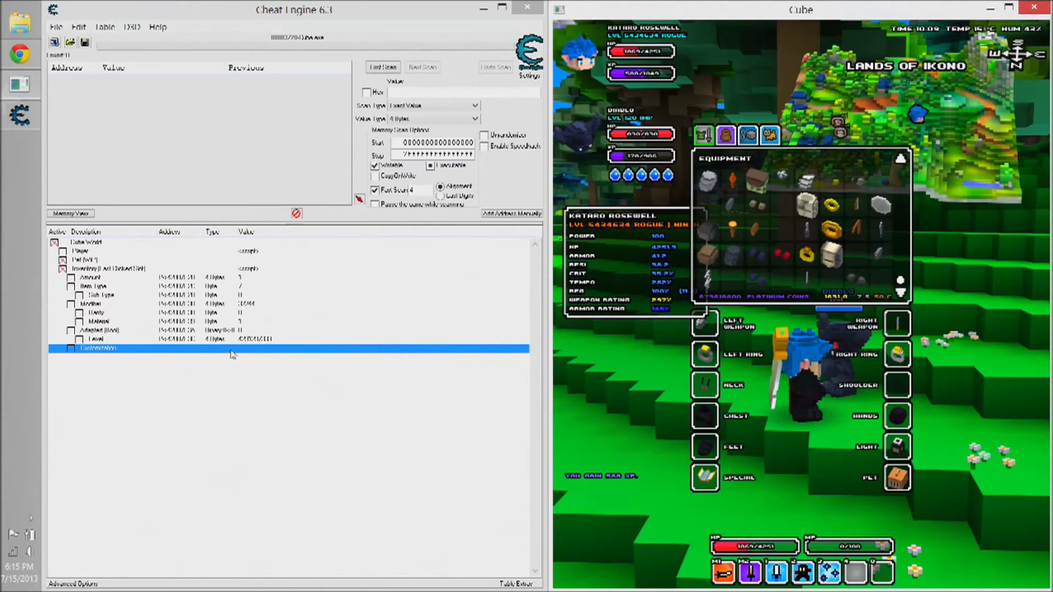
left_click(247, 340)
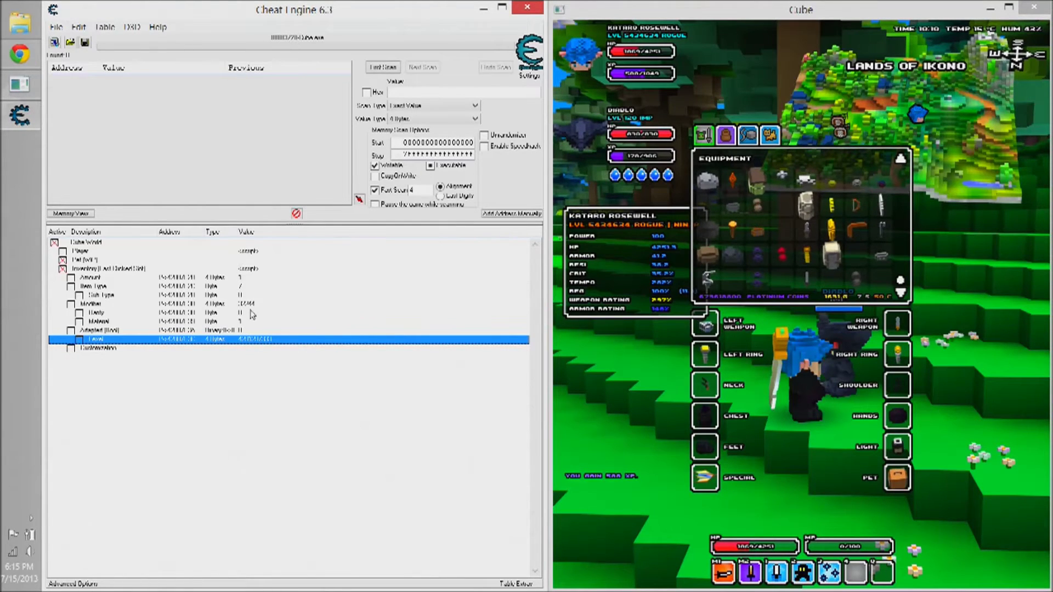
double_click(256, 340)
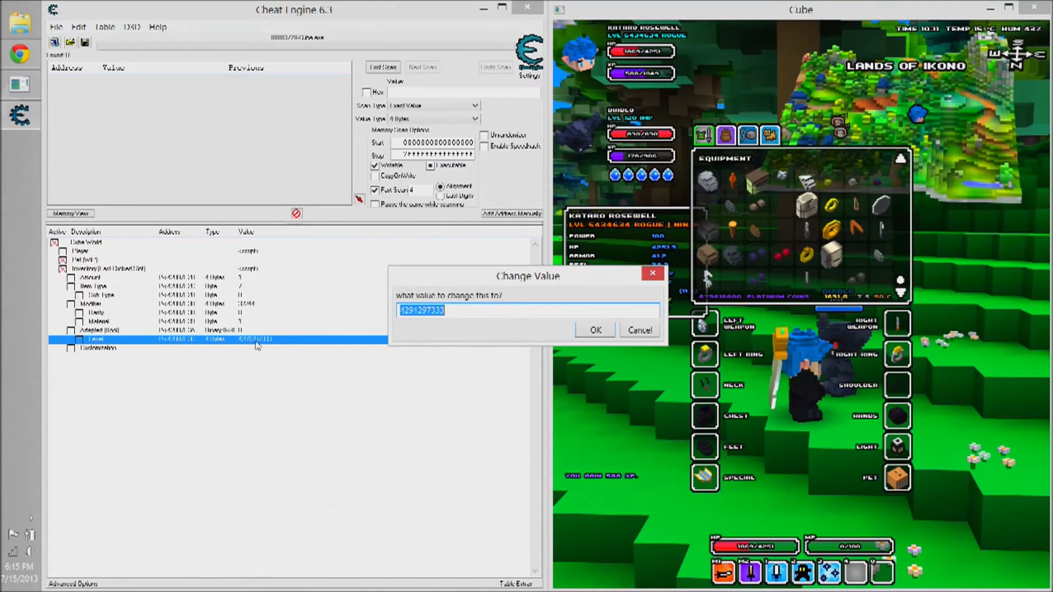
type("100")
key("Return")
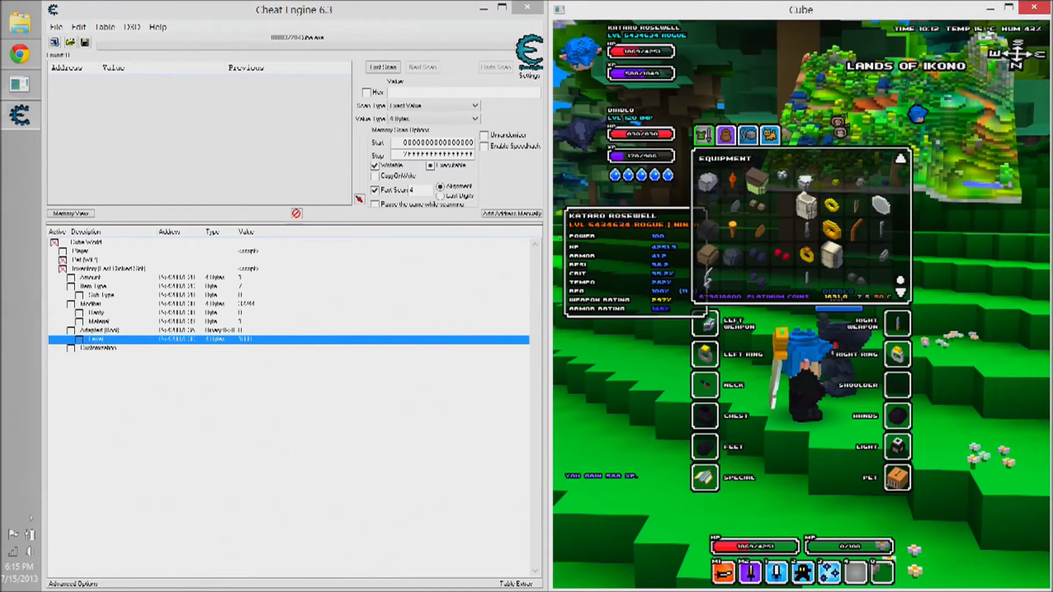
left_click(858, 288)
mouse_move(858, 289)
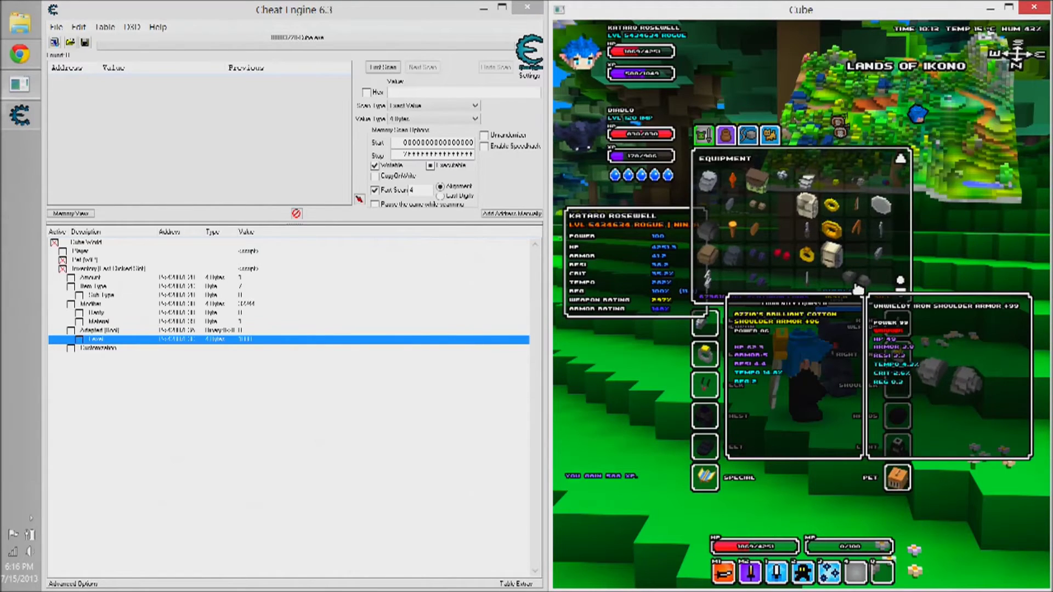
left_click(436, 304)
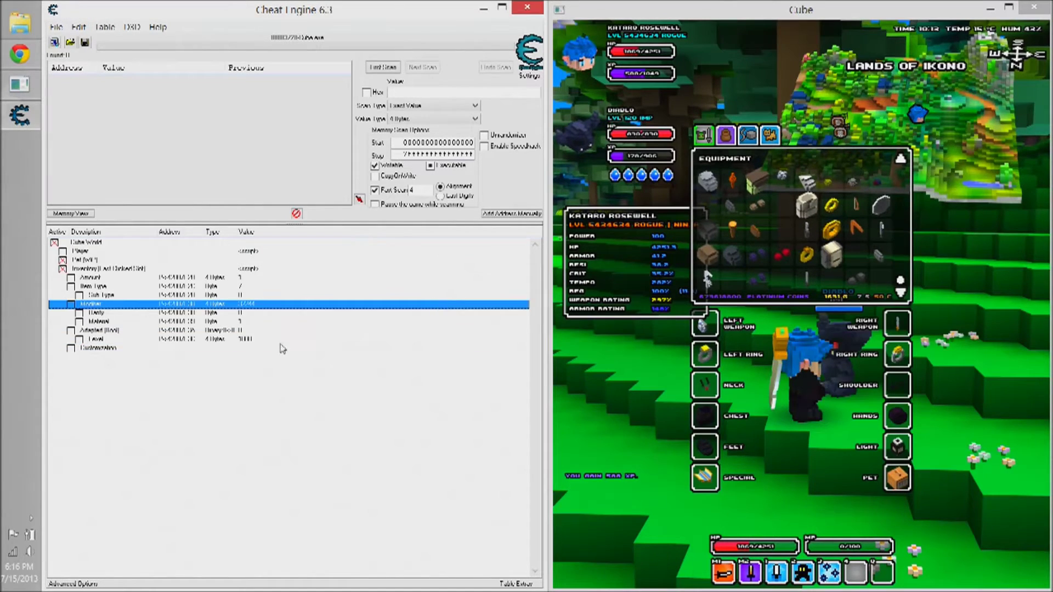
Set the shoulder armor's Rarity from 0 to 4, making it a Pompous Iron Shoulder in-game
left_click(264, 341)
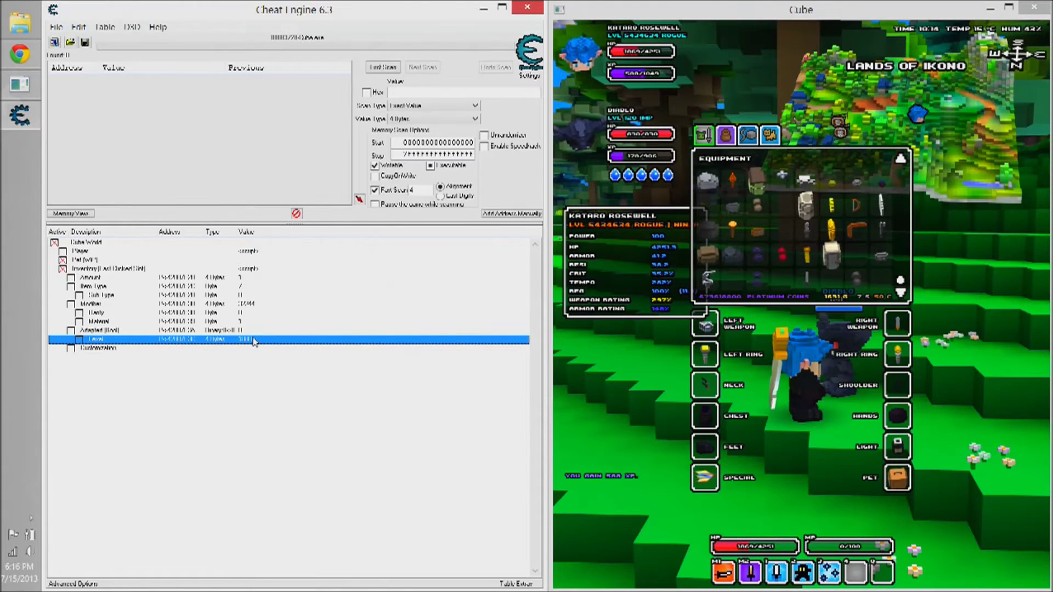
left_click(251, 323)
left_click(252, 313)
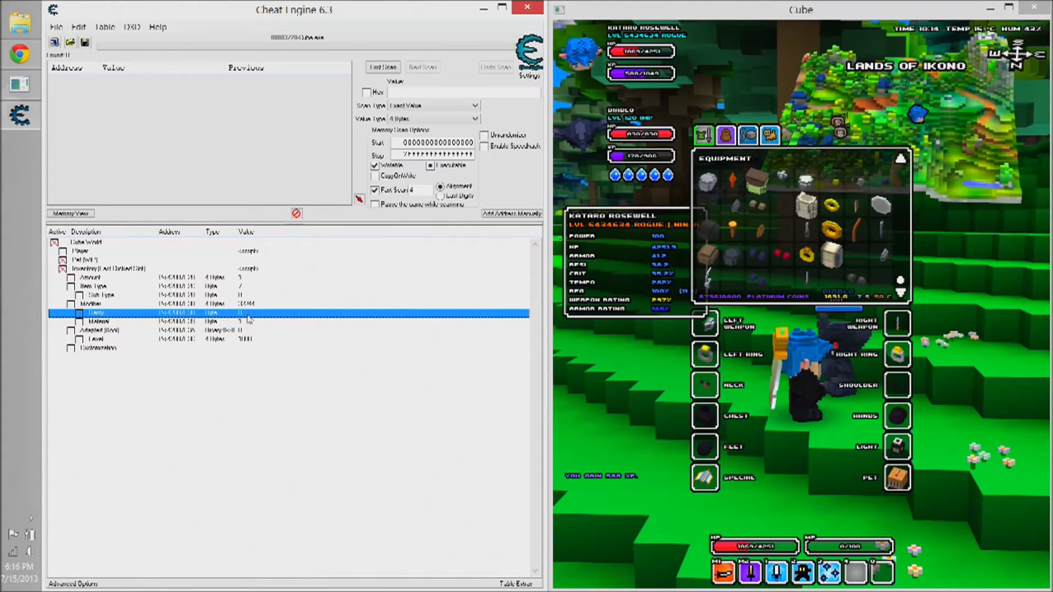
double_click(252, 314)
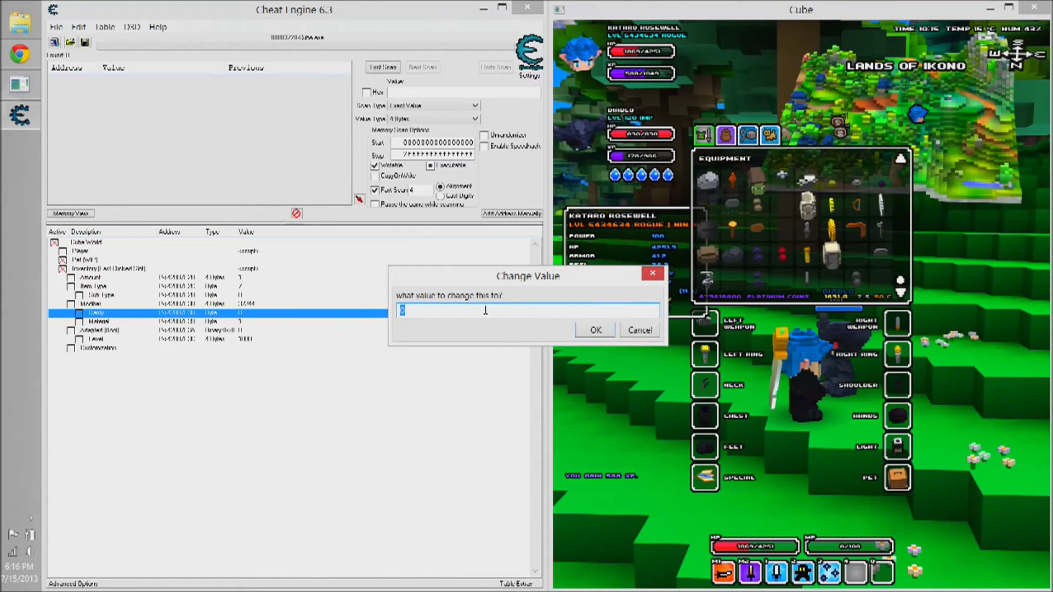
type("4")
key("Return")
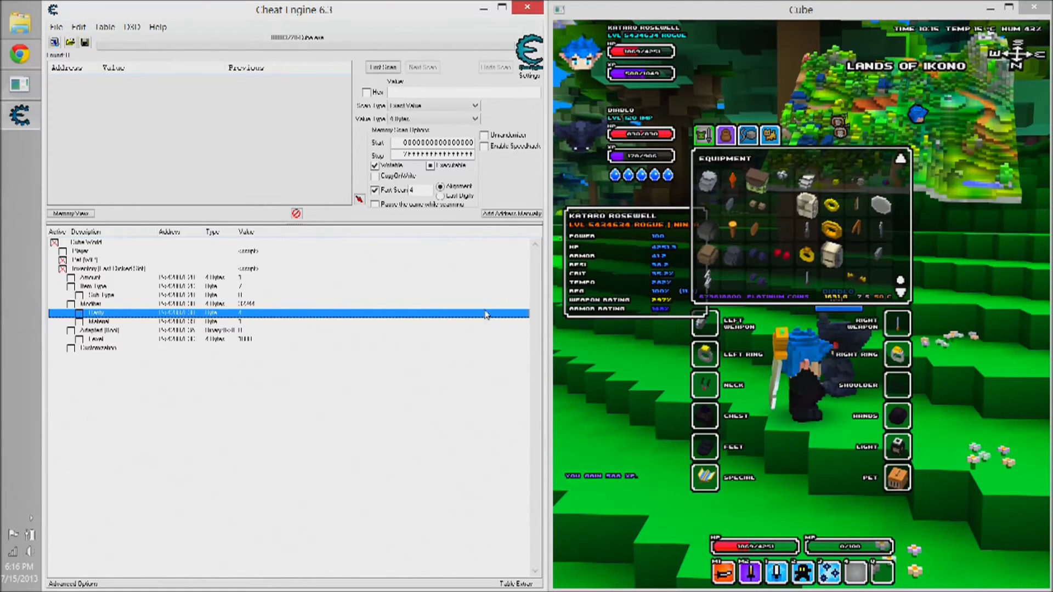
key("alt+Tab")
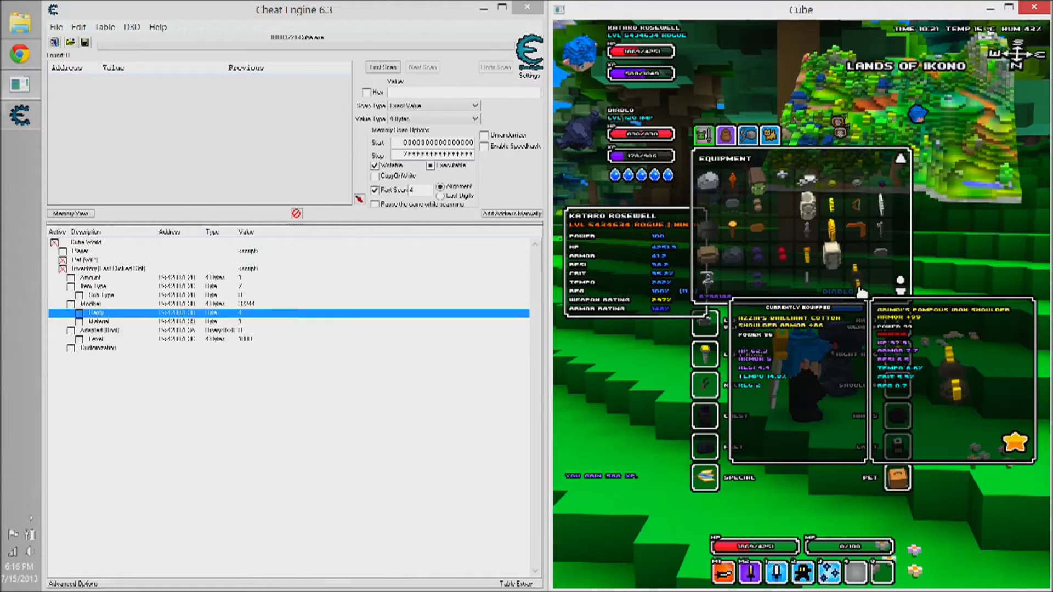
left_click(129, 322)
key("Up")
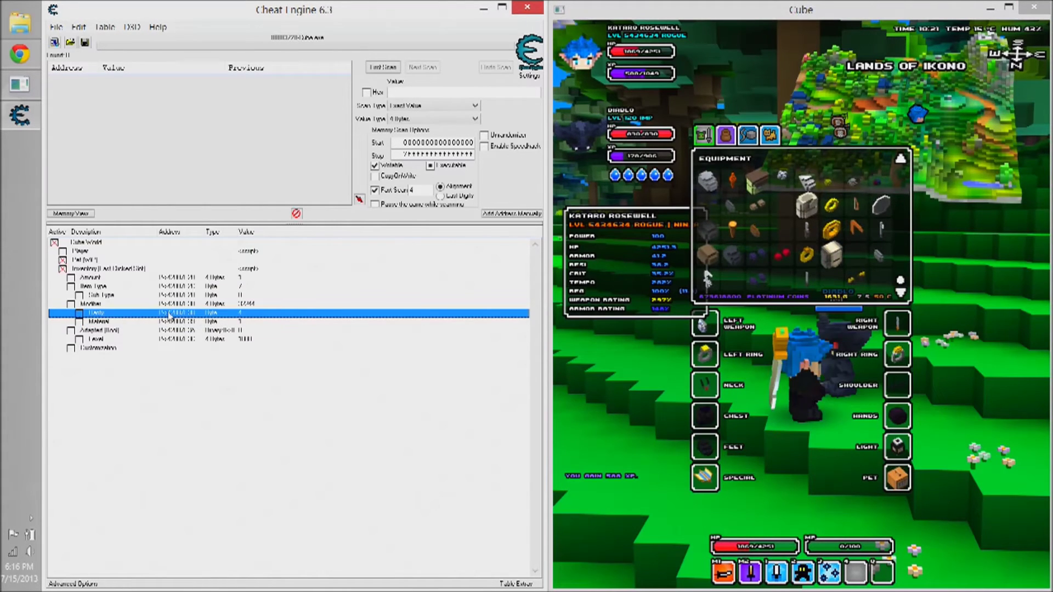
left_click(169, 304)
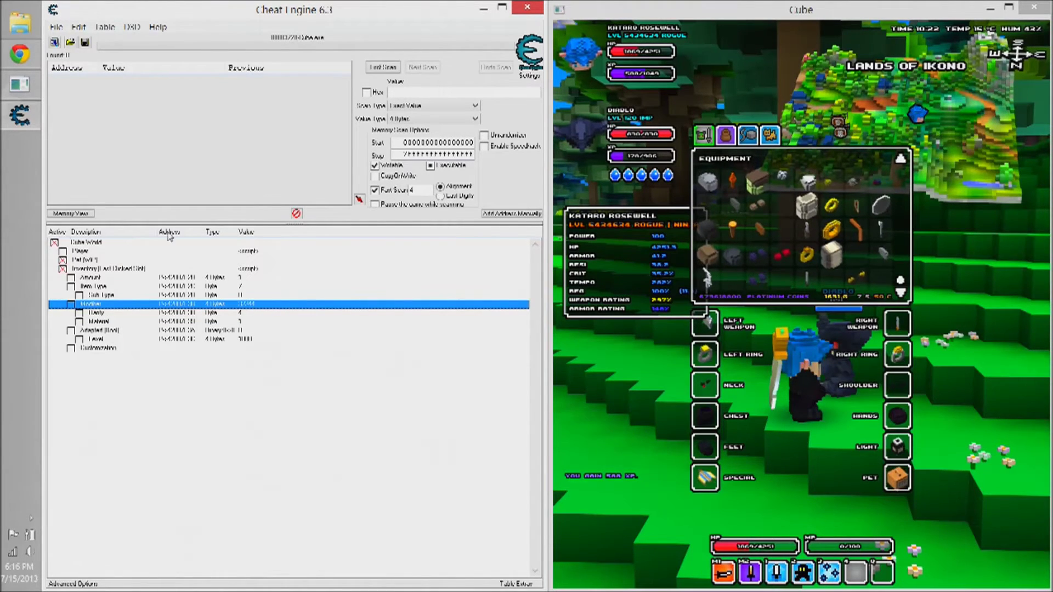
Bring up the Cube World Modifiers spreadsheet in Chrome, glance at Effects, then return to Combinations
left_click(18, 63)
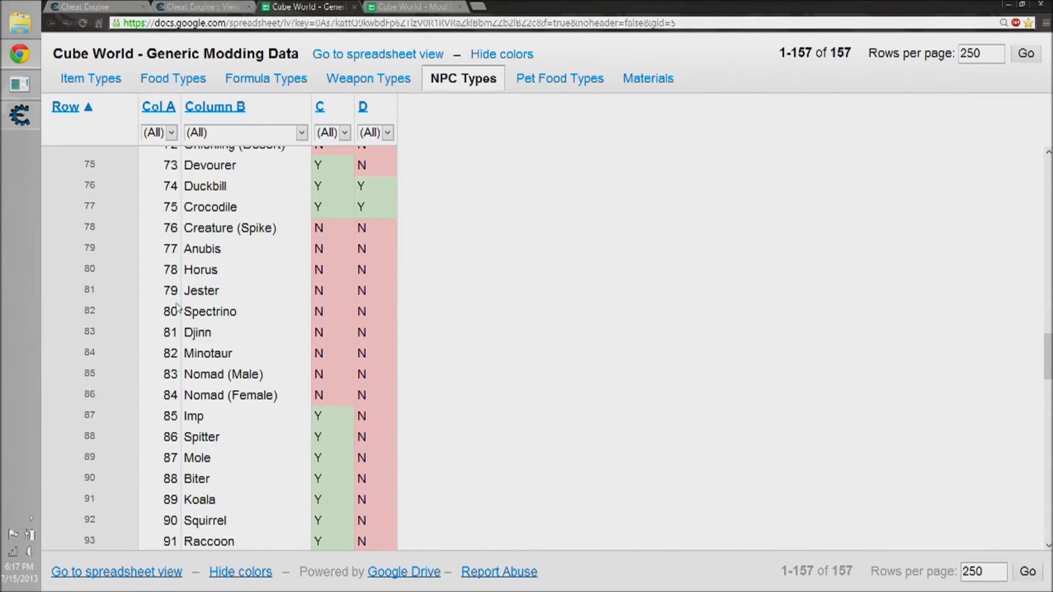
key("ctrl+Tab")
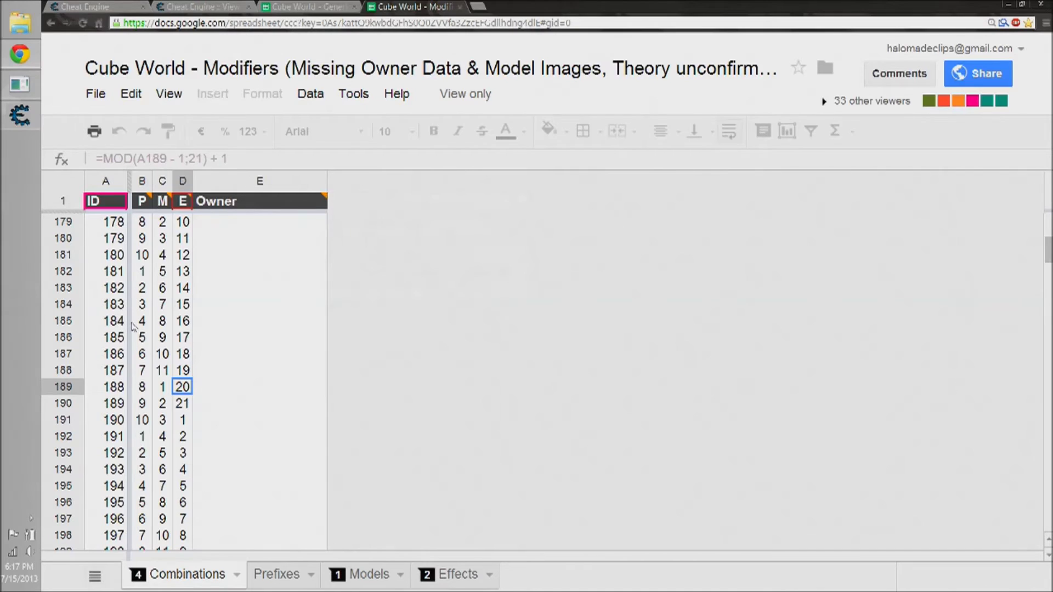
left_click(438, 575)
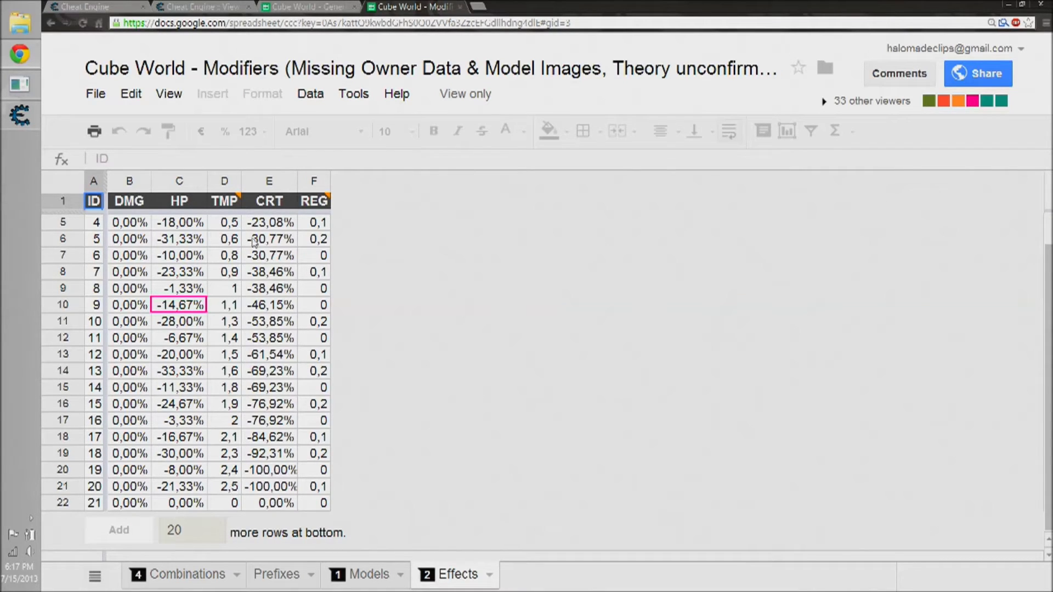
mouse_move(226, 206)
left_click(199, 584)
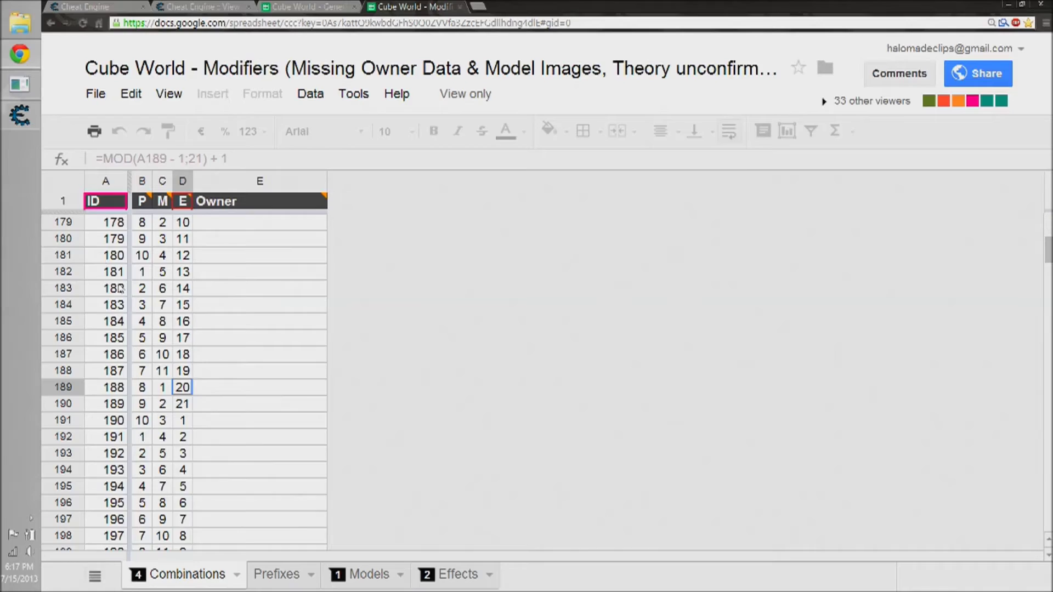
Inspect the ID, P, M and E formulas in row 210 of the Combinations sheet
scroll(121, 289, "down", 9)
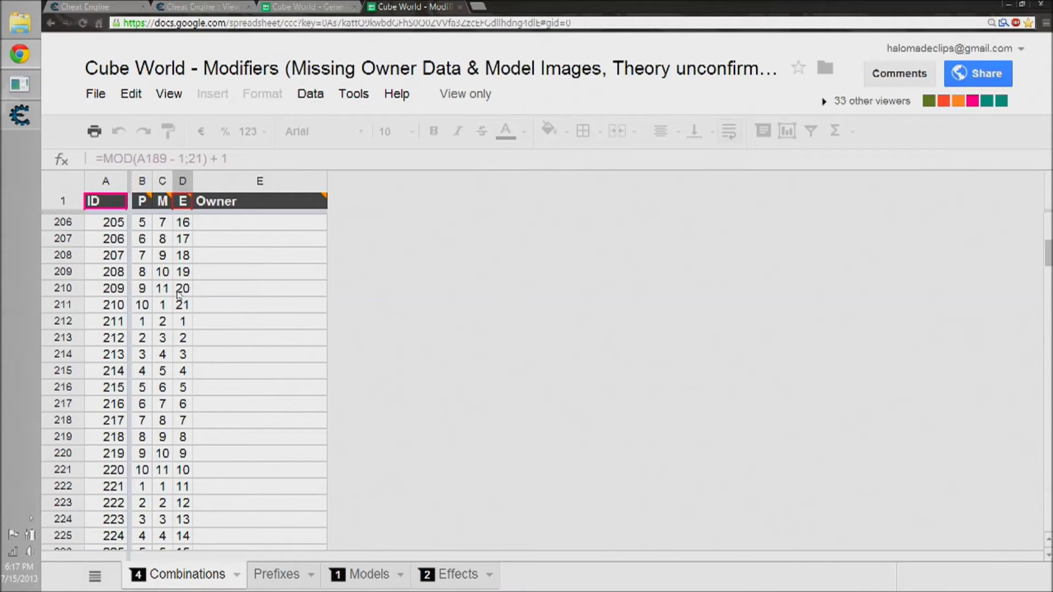
left_click(142, 288)
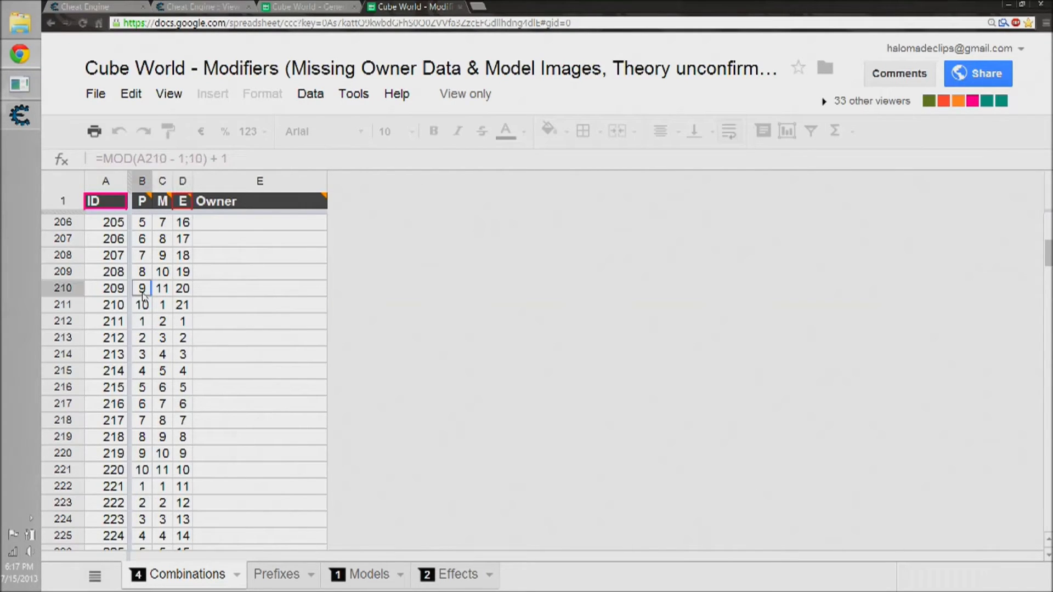
left_click(181, 290)
left_click(161, 289)
left_click(179, 291)
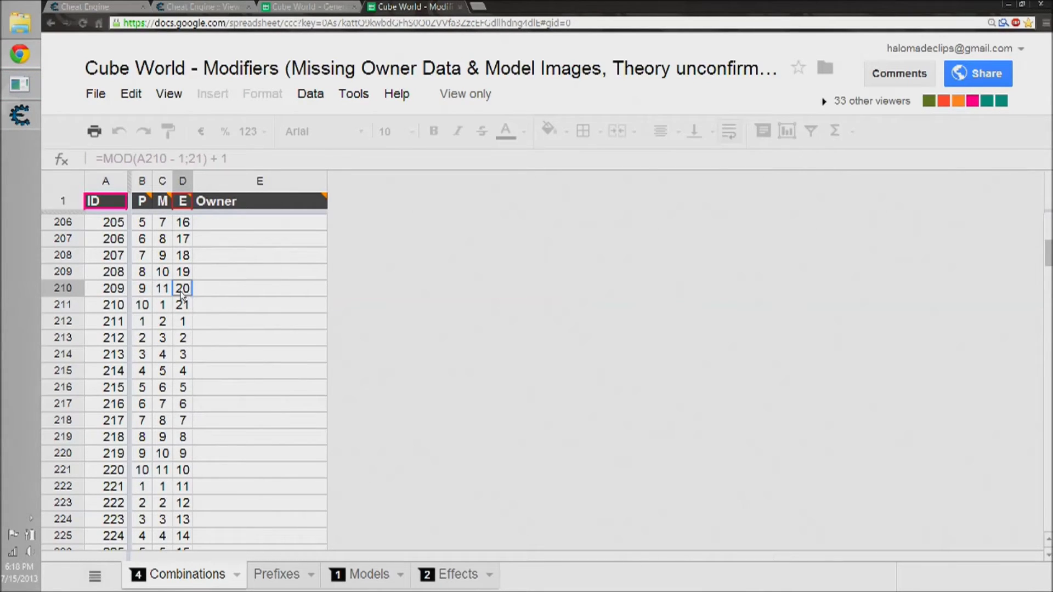
left_click(99, 291)
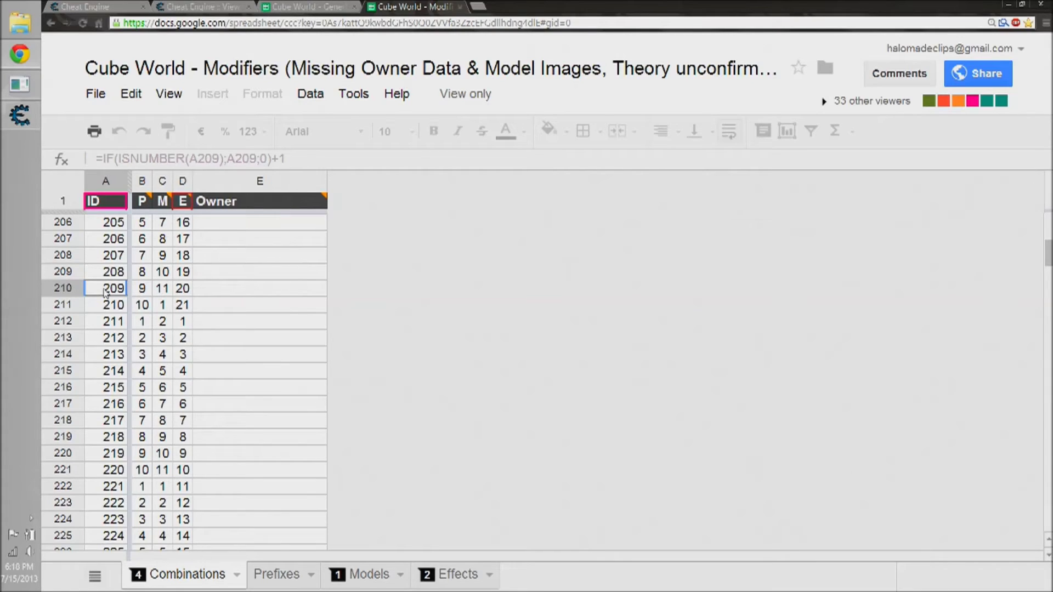
Scroll down to modifier ID 314, with P 4, M 6 and E 20
scroll(108, 306, "down", 19)
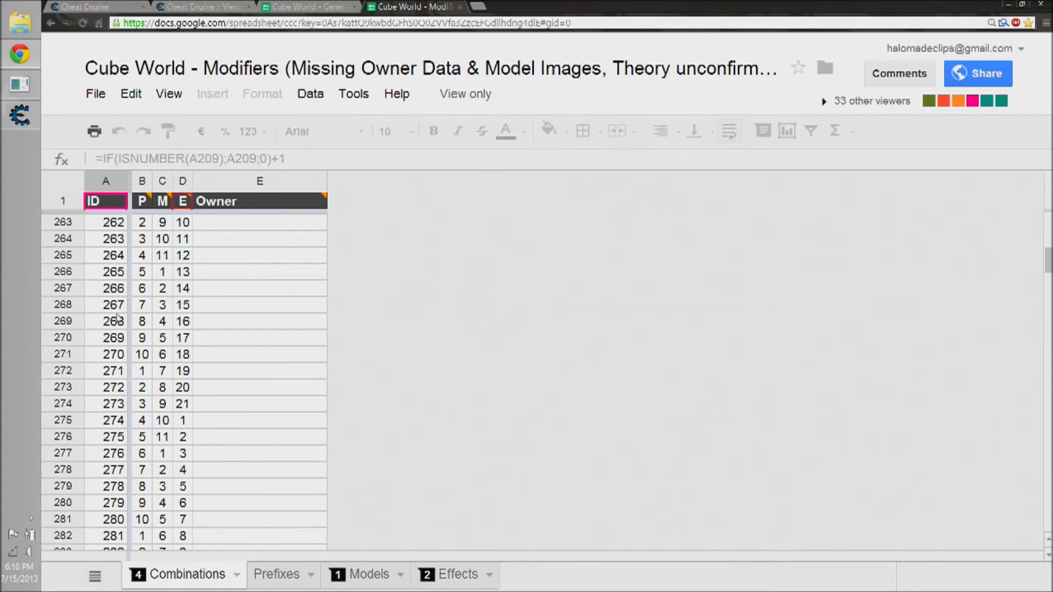
left_click(184, 389)
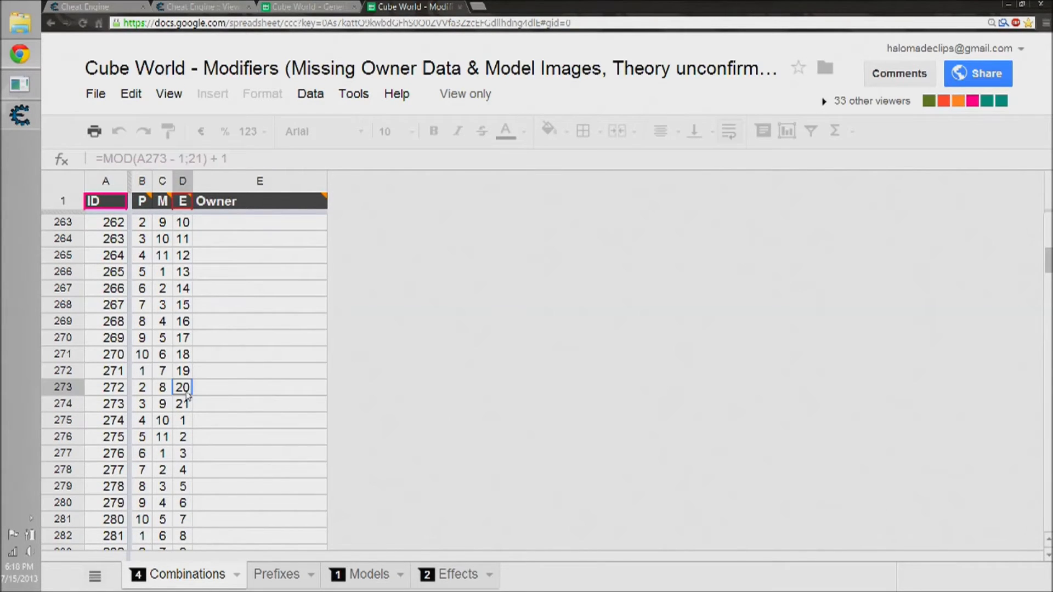
scroll(115, 353, "down", 1)
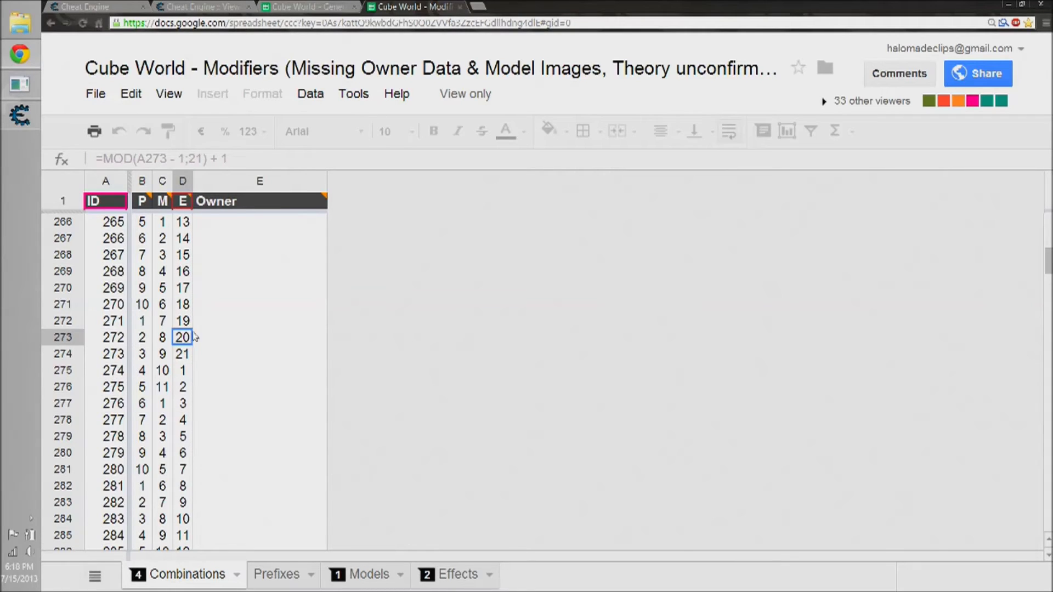
scroll(115, 346, "down", 9)
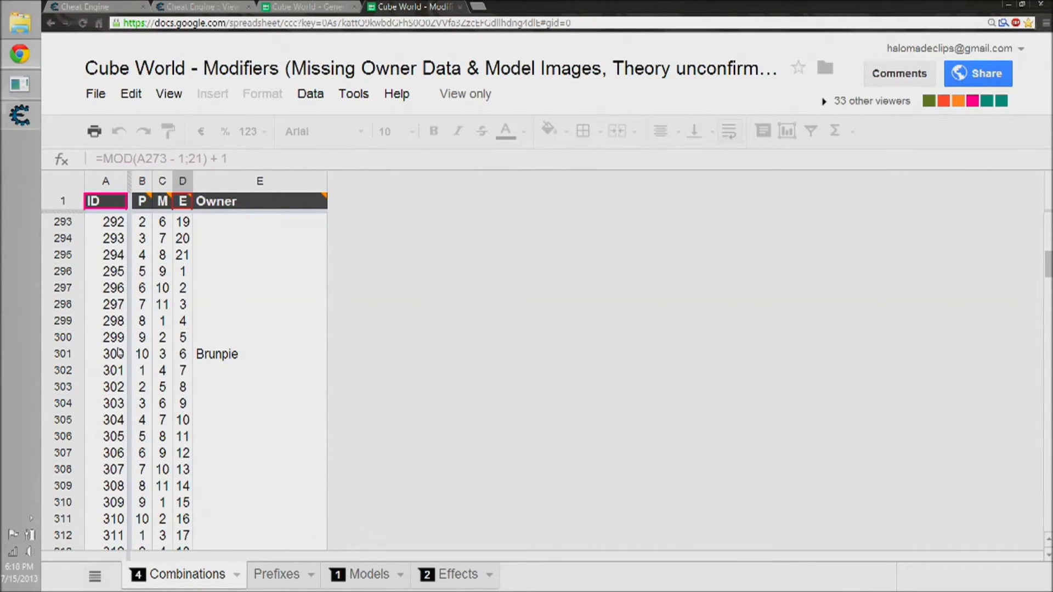
scroll(119, 352, "down", 4)
left_click(120, 388)
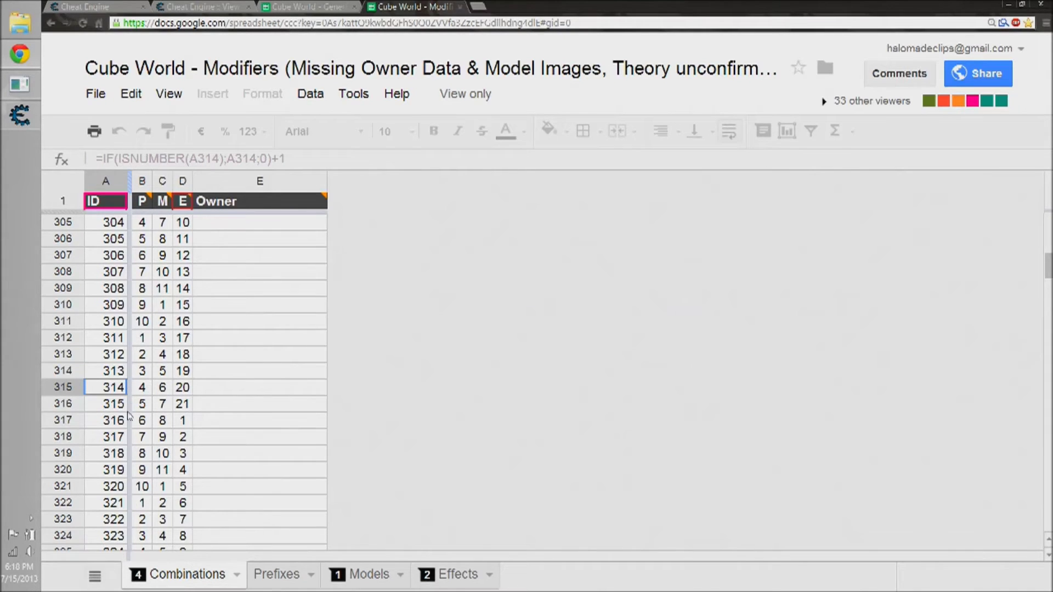
Change the item's Modifier from 32244 to 104 and check the result in-game
left_click(19, 83)
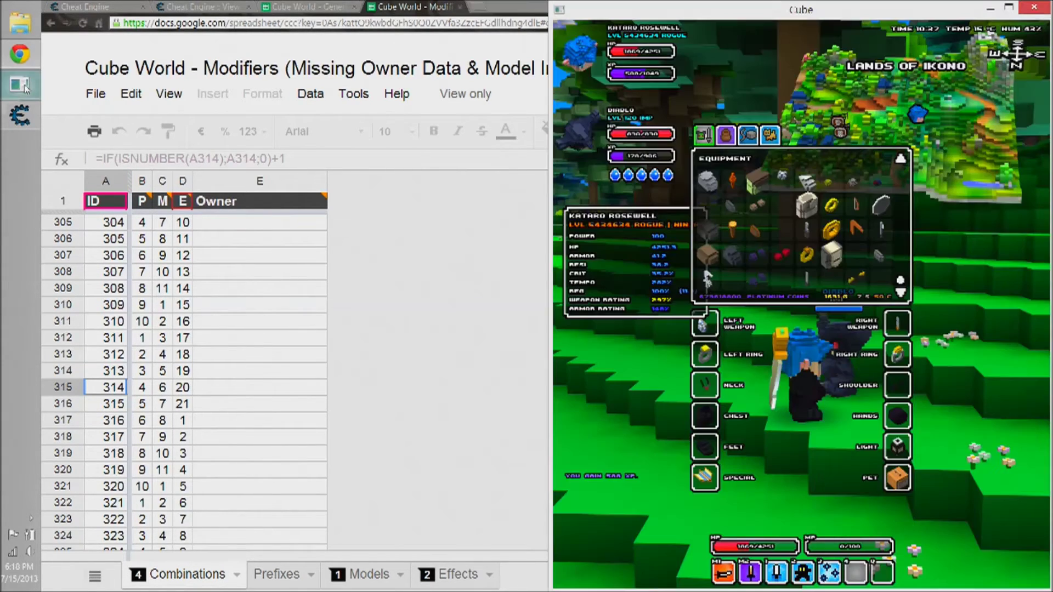
left_click(19, 115)
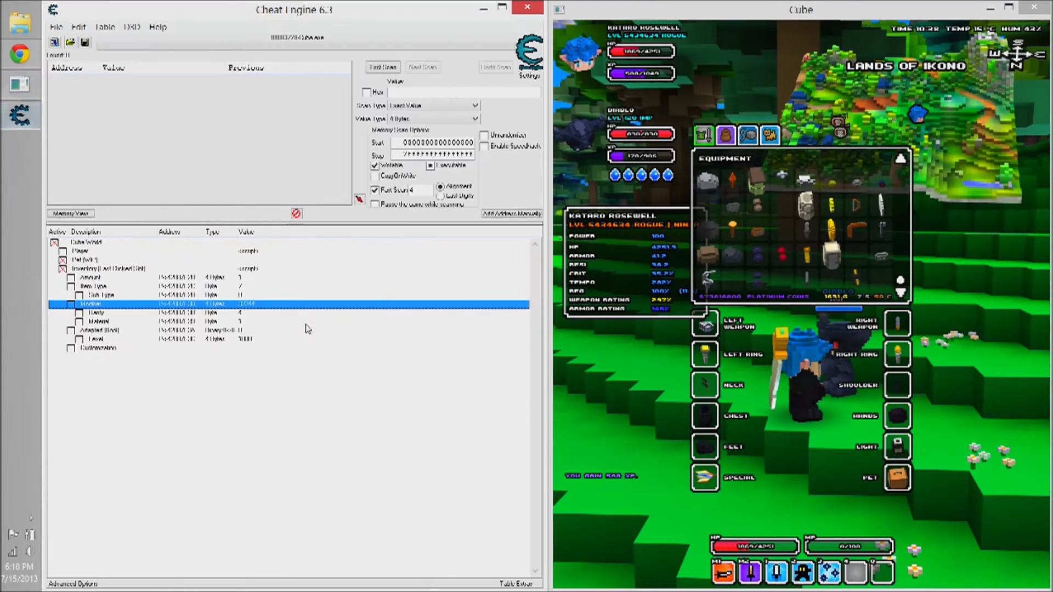
double_click(246, 305)
key("BackSpace")
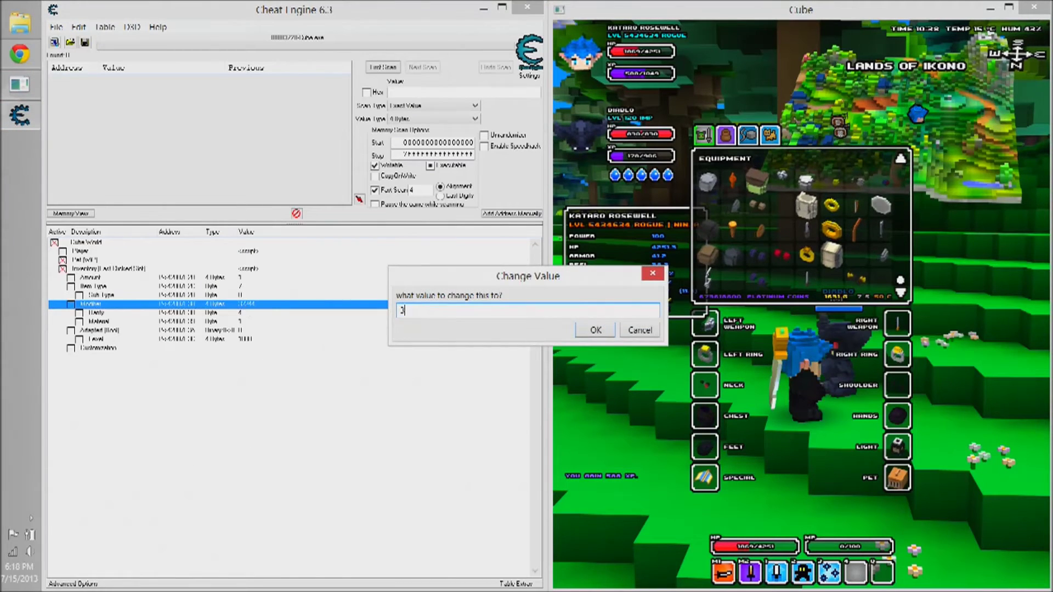
type("104")
key("Return")
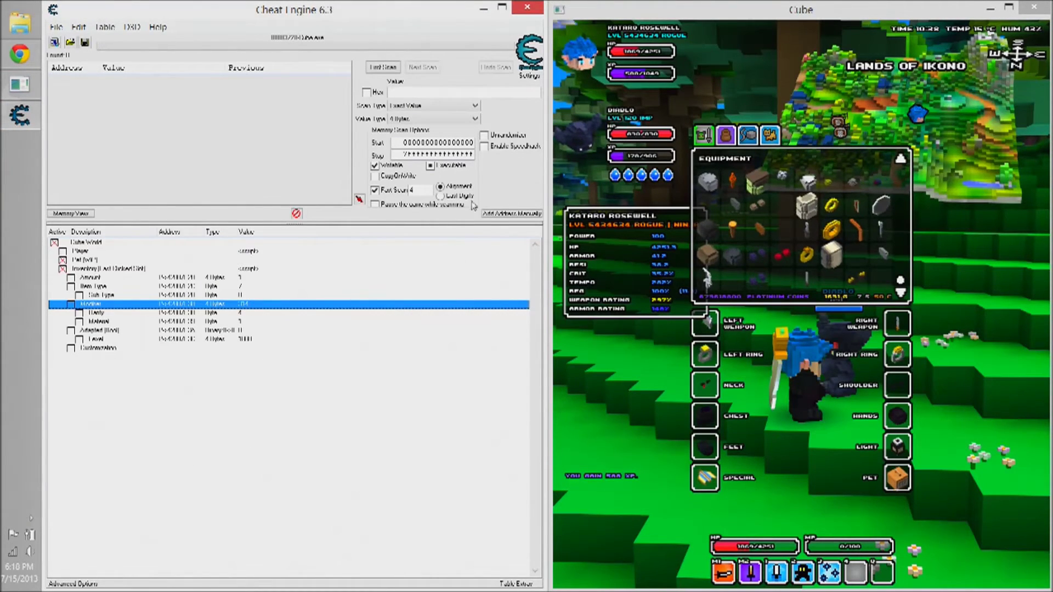
key("alt+Tab")
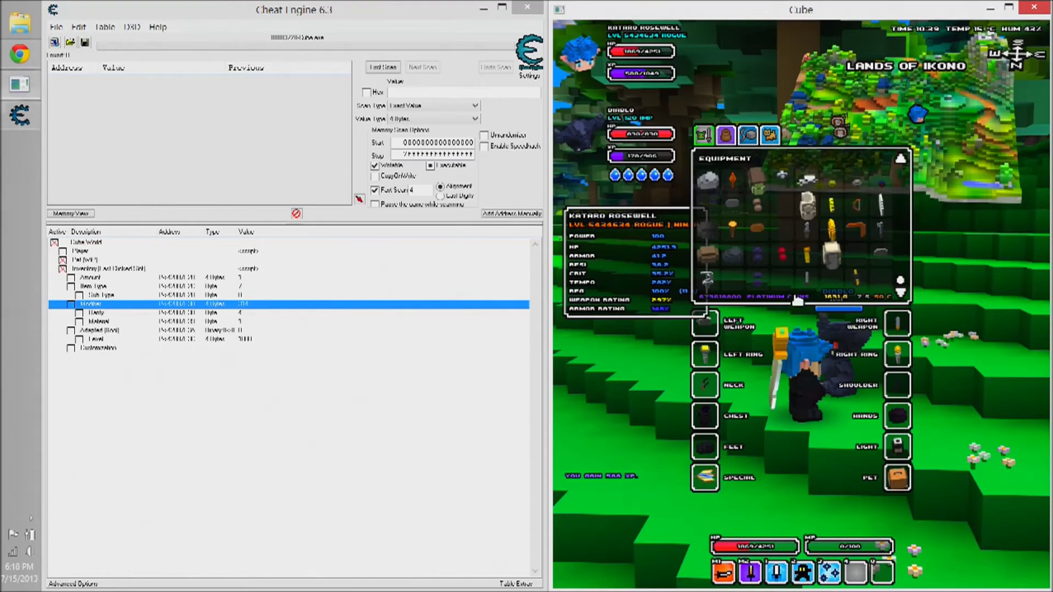
mouse_move(855, 285)
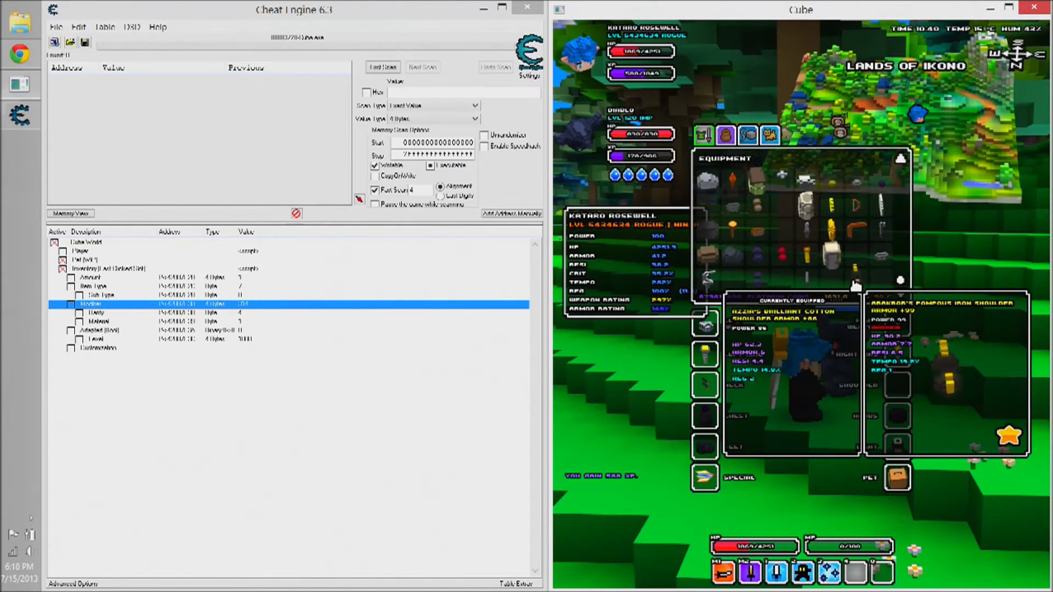
left_click(17, 56)
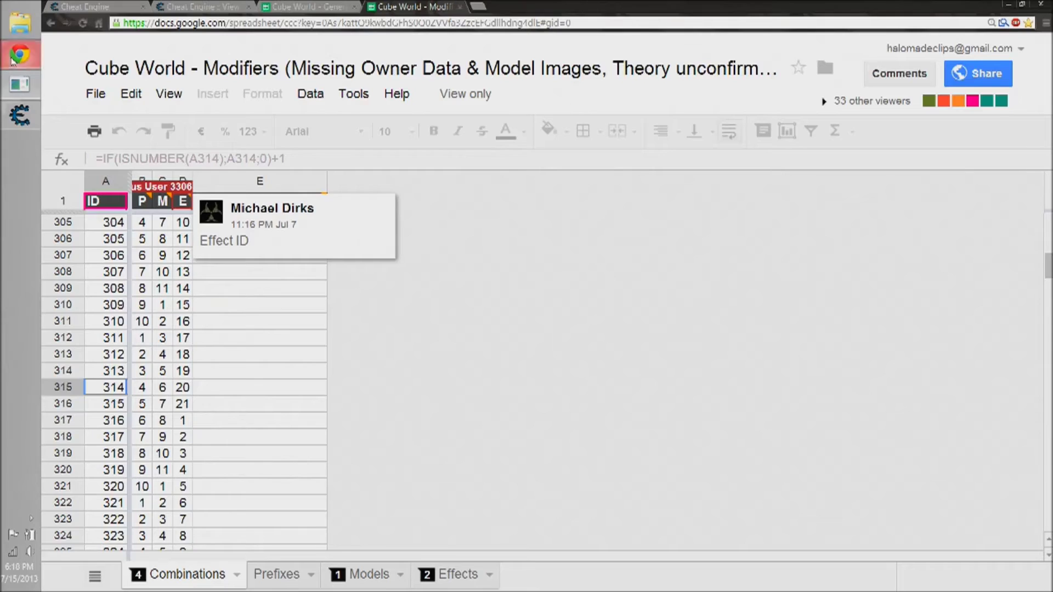
Check the M and E values for ID 314, then view the Effects sheet beside the game
left_click(182, 389)
left_click(163, 390)
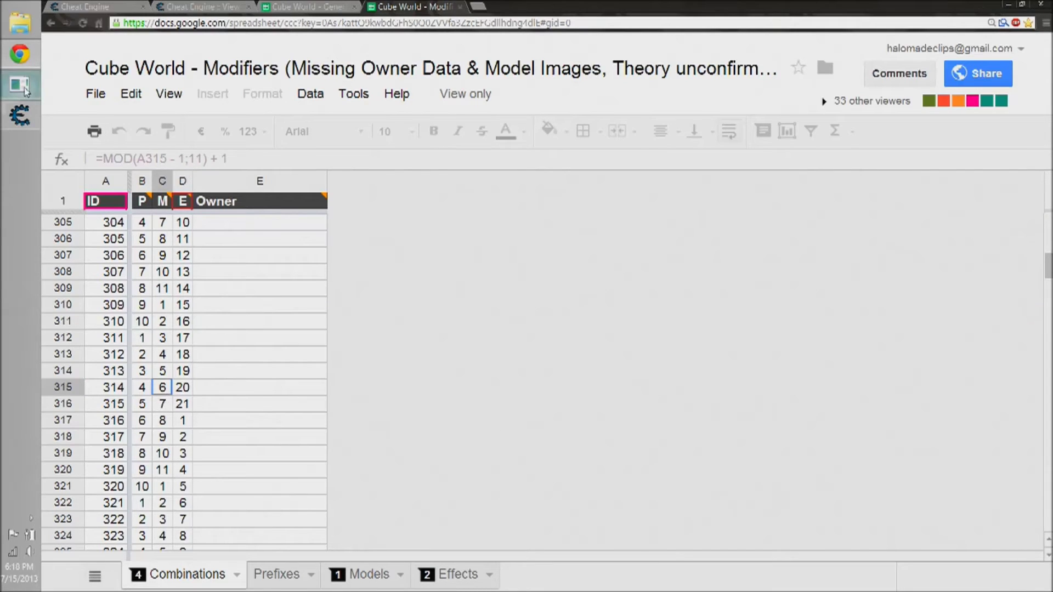
mouse_move(30, 87)
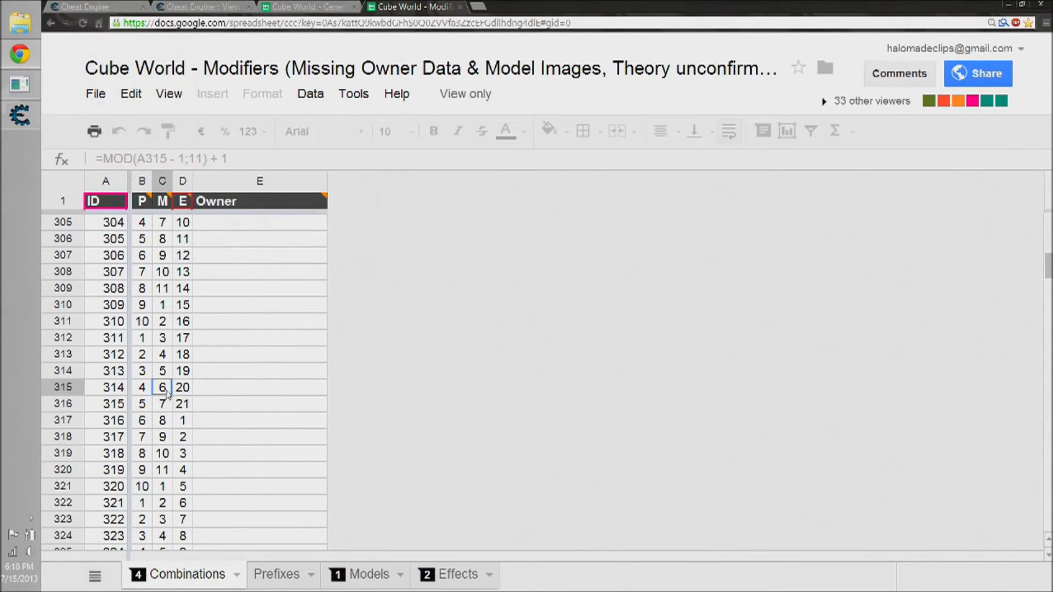
left_click(445, 574)
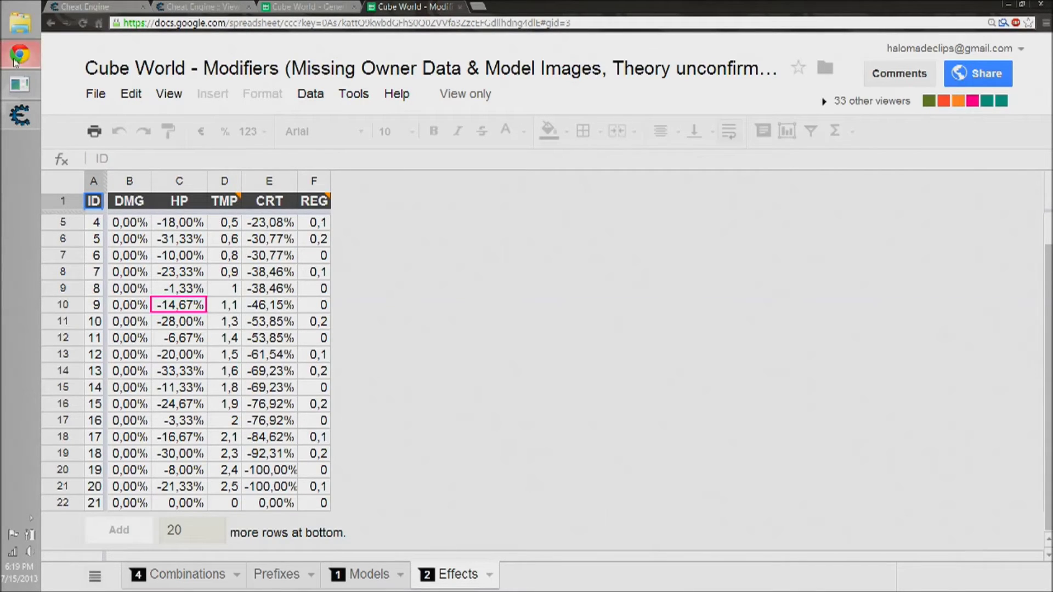
left_click(3, 90)
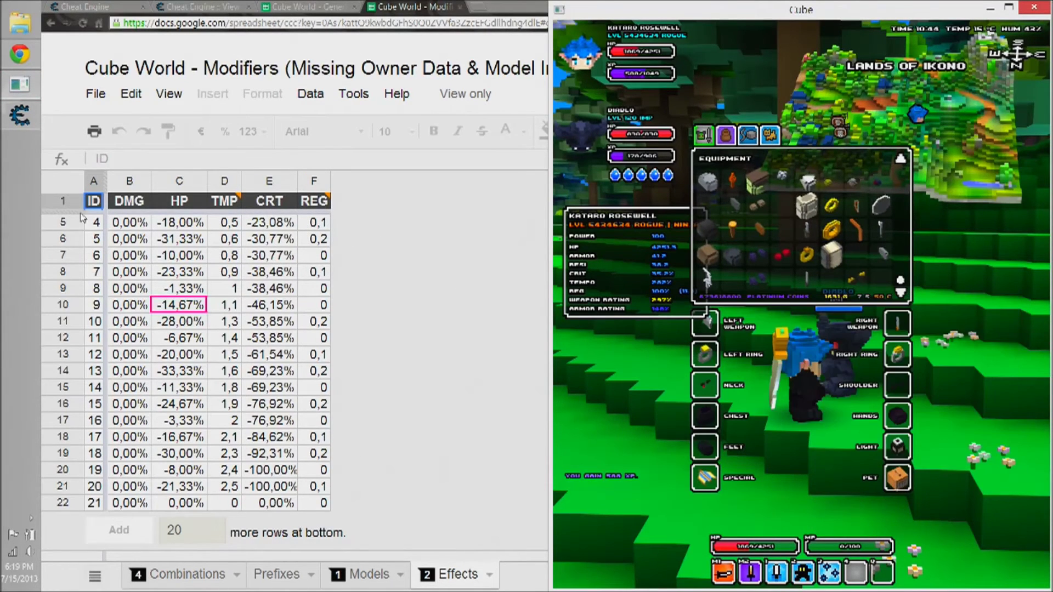
Set the item's Modifier to 19 and compare it with effect 9 on the Effects sheet
left_click(19, 115)
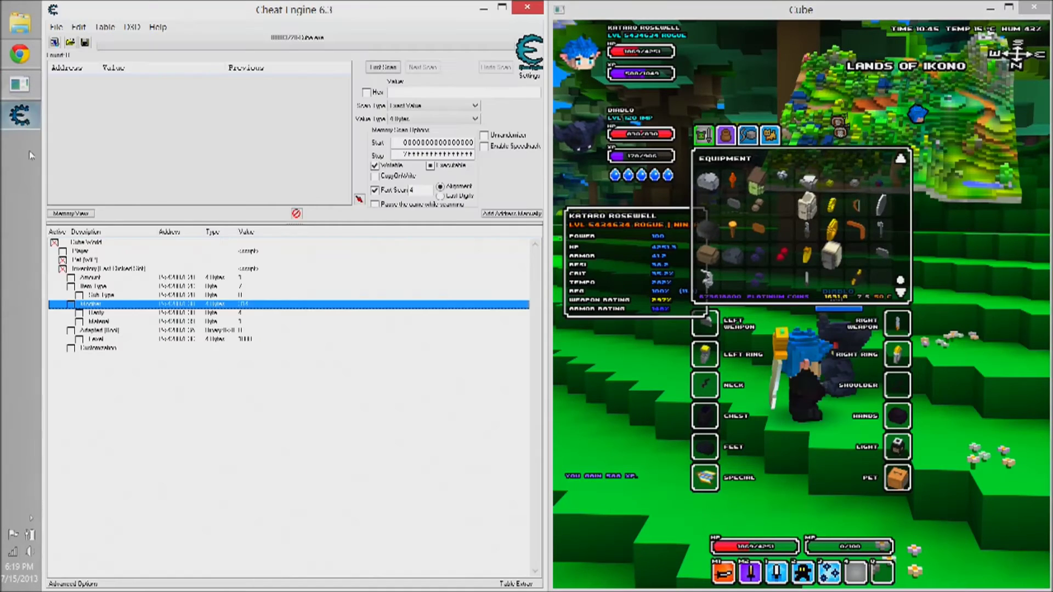
double_click(249, 307)
type("19")
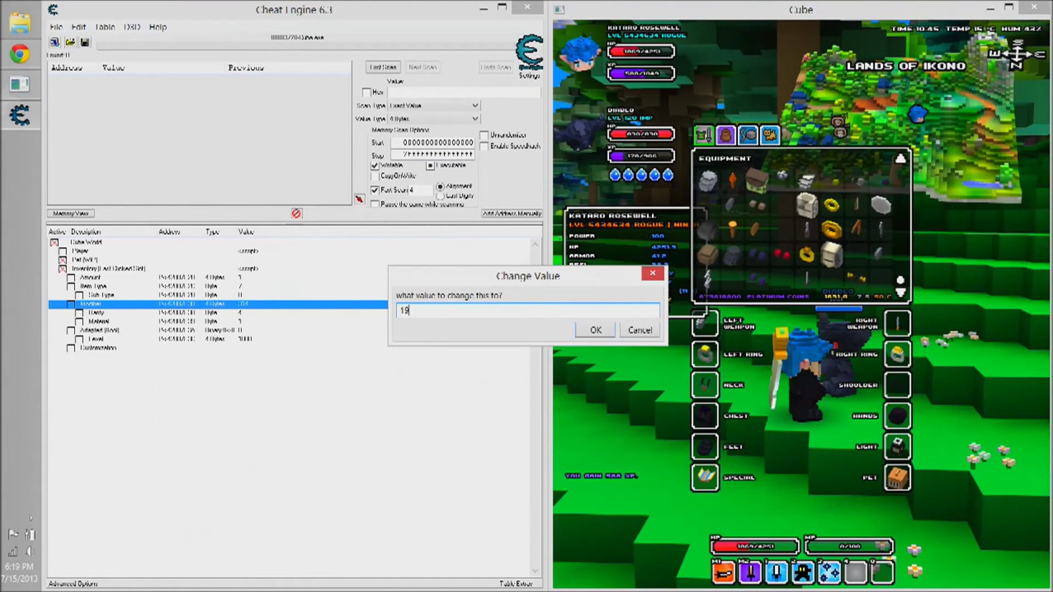
key("Return")
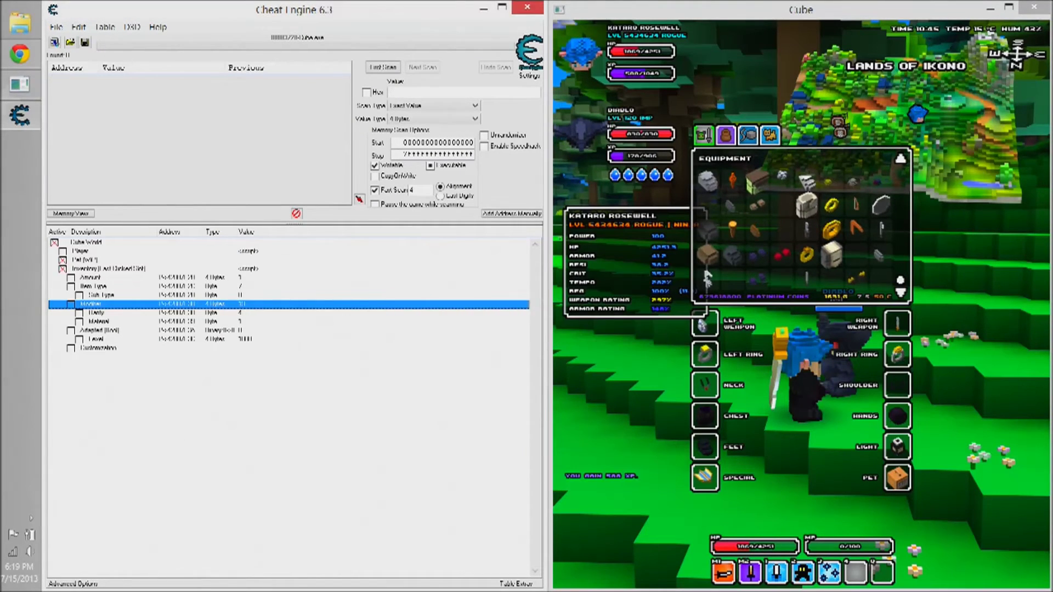
left_click(493, 339)
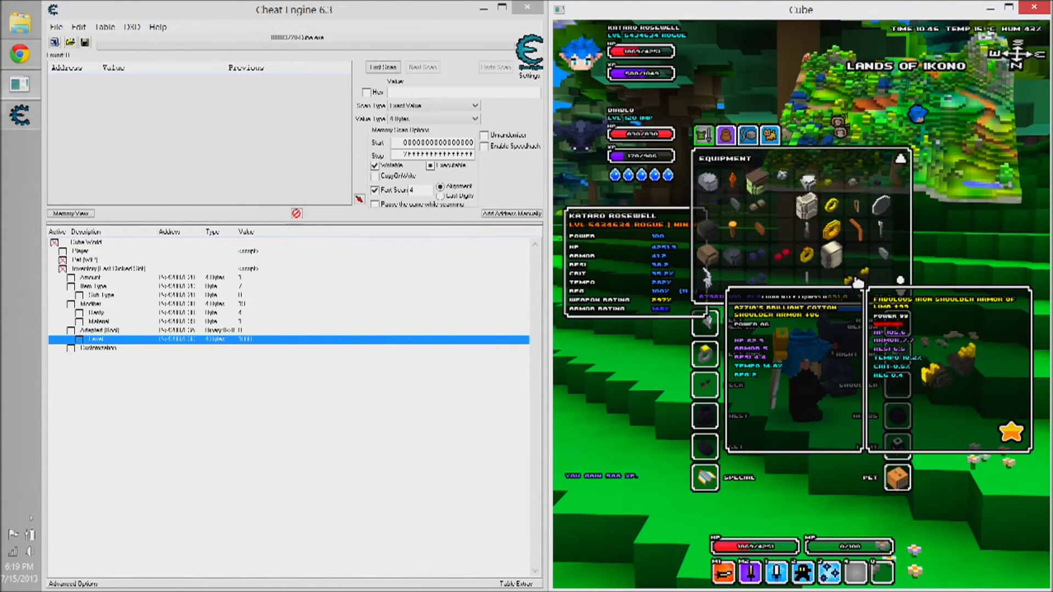
left_click(19, 53)
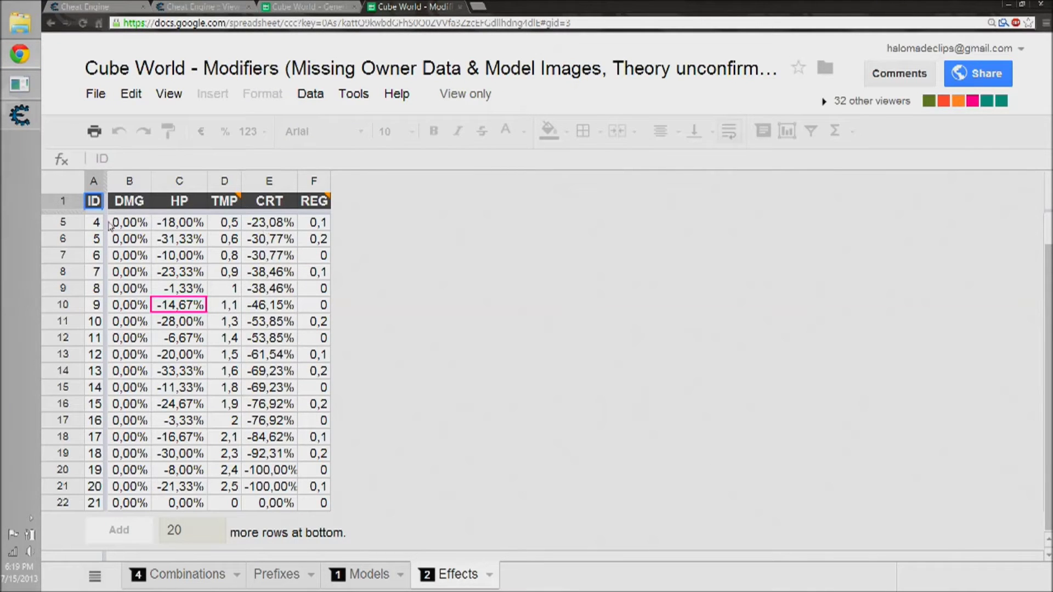
scroll(105, 226, "up", 1)
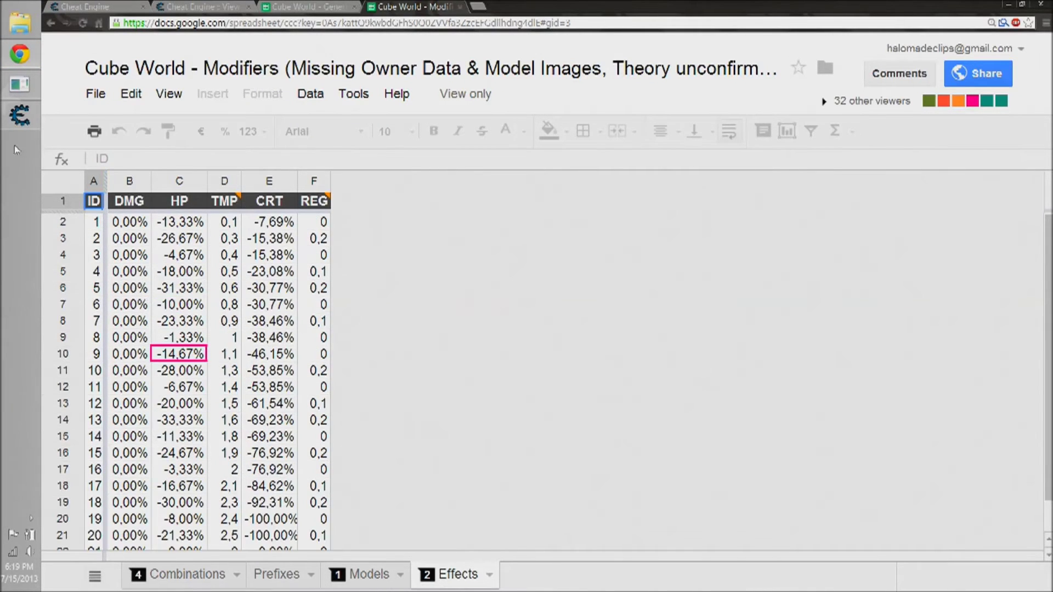
left_click(20, 84)
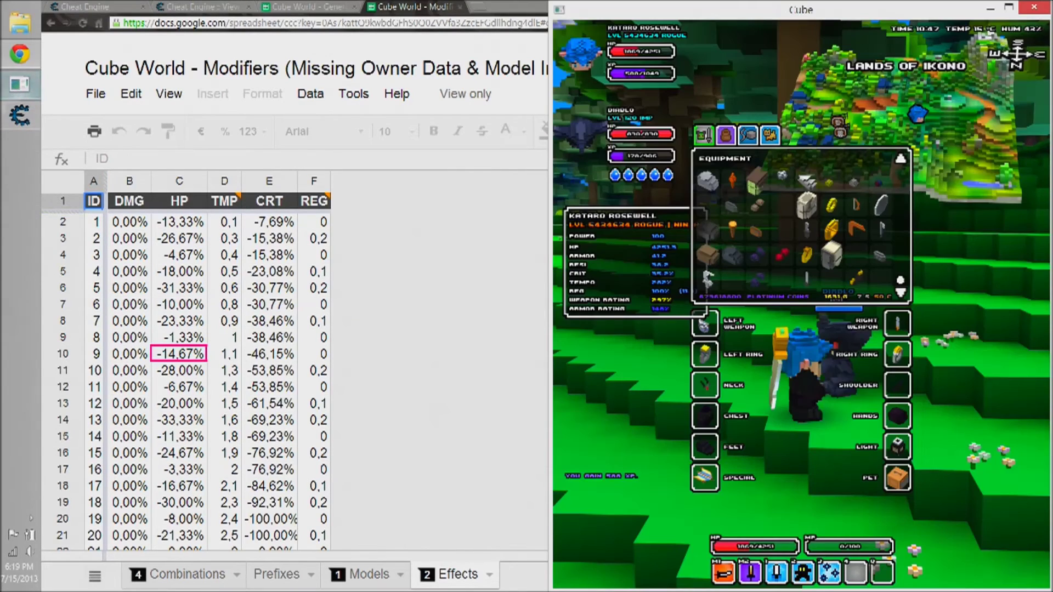
left_click(20, 115)
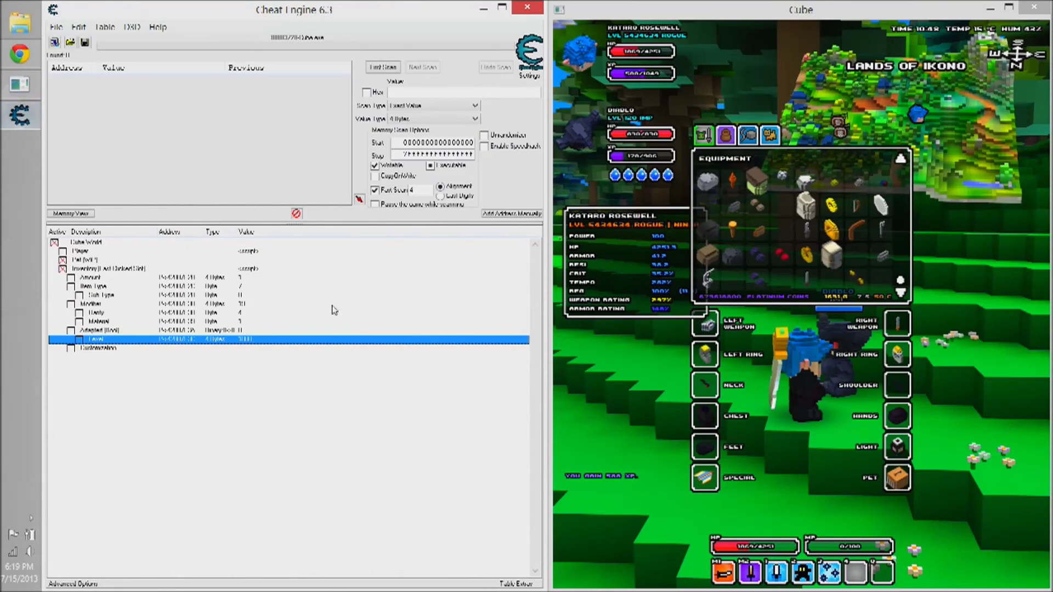
left_click(243, 320)
left_click(244, 306)
double_click(245, 309)
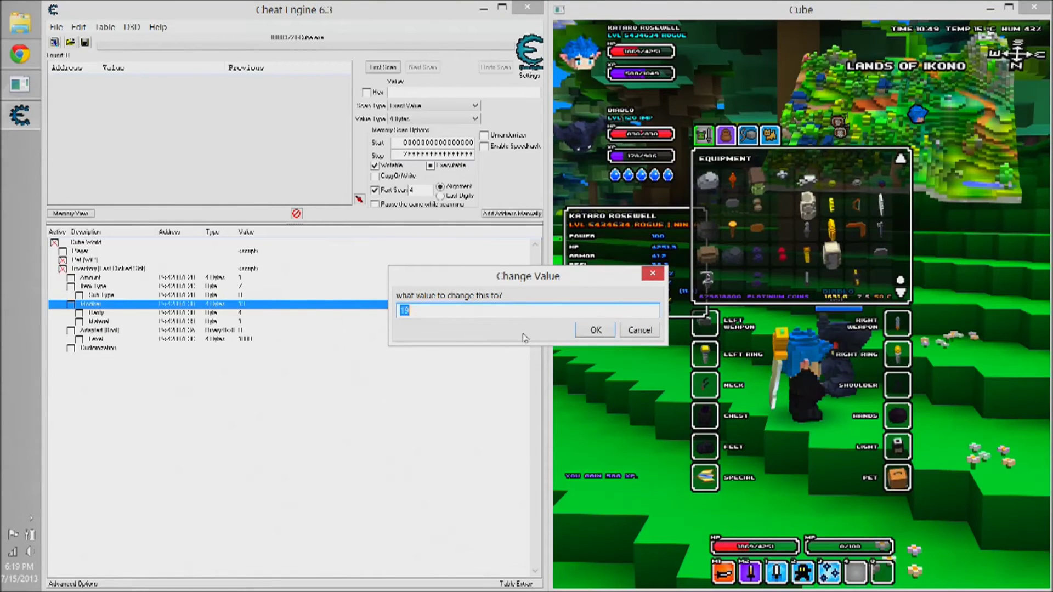
mouse_move(20, 54)
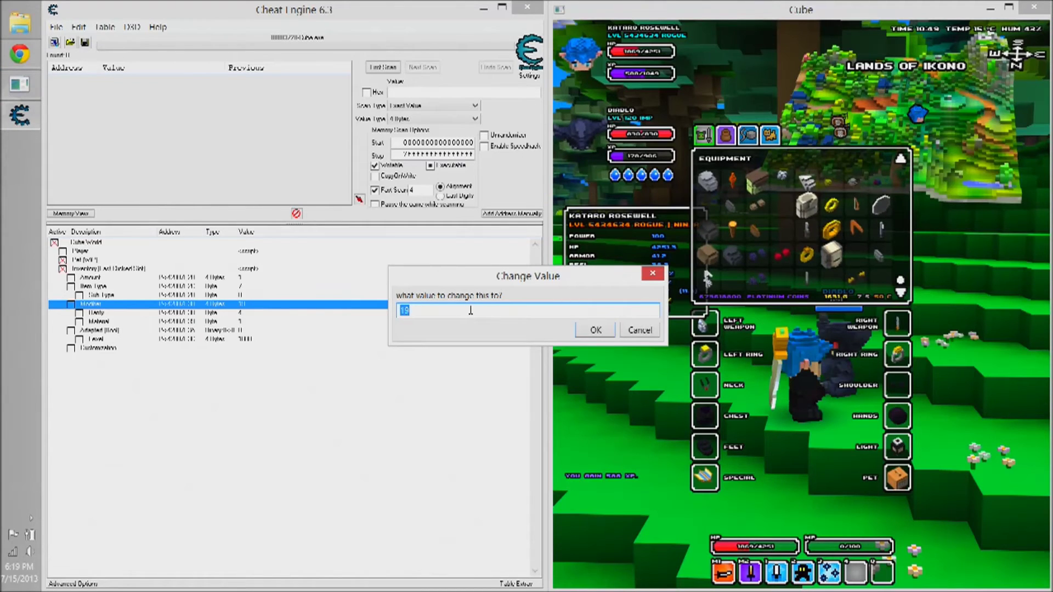
type("2147483647")
key("Return")
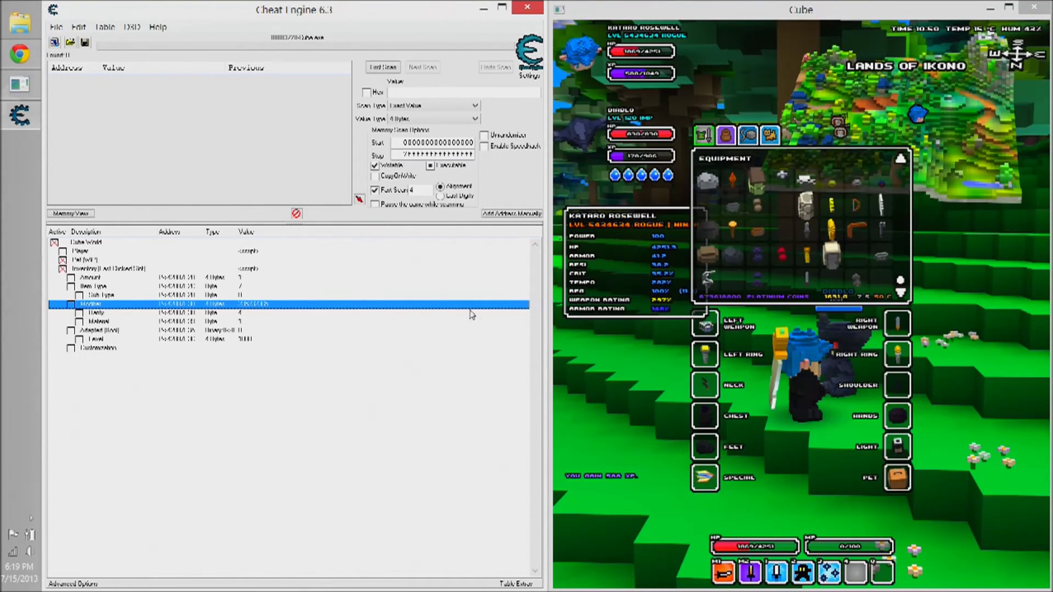
key("alt+Tab")
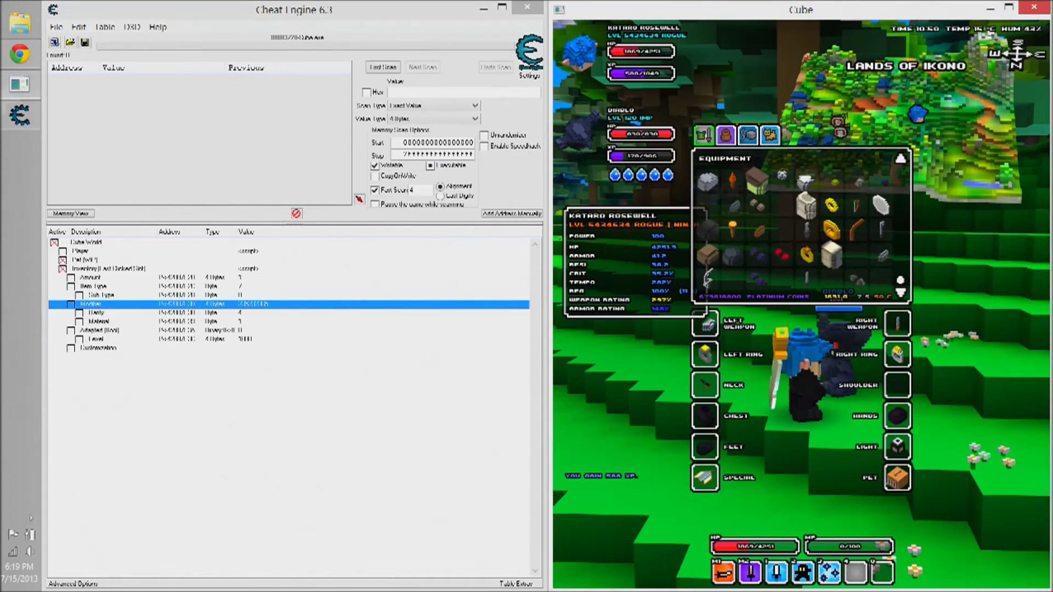
mouse_move(866, 284)
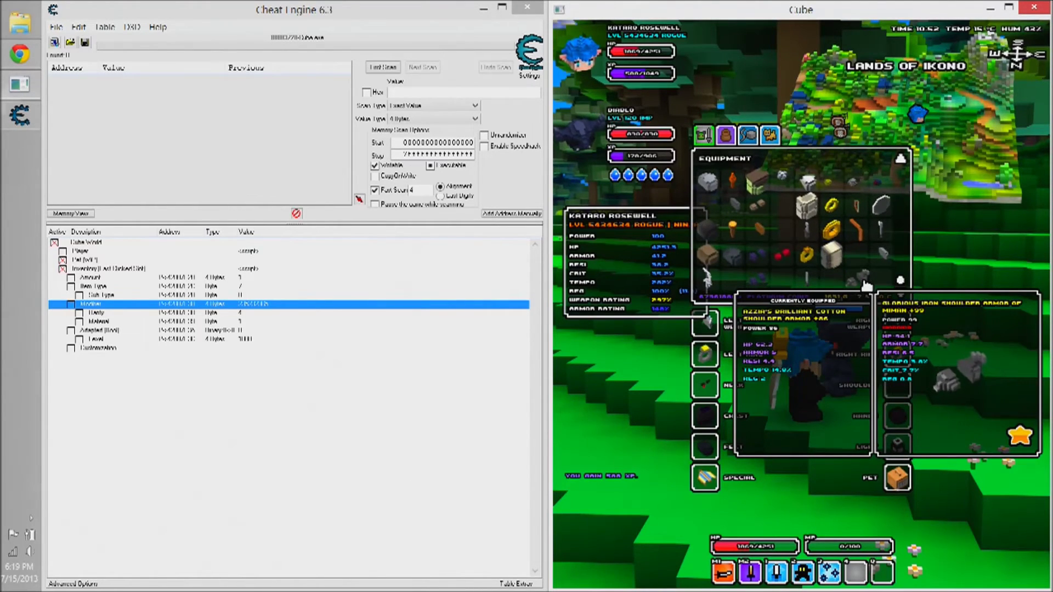
Step through the Material, Rarity, Modifier, Adapted, Item Type and Amount entries without changing values
left_click(109, 321)
left_click(111, 313)
left_click(110, 321)
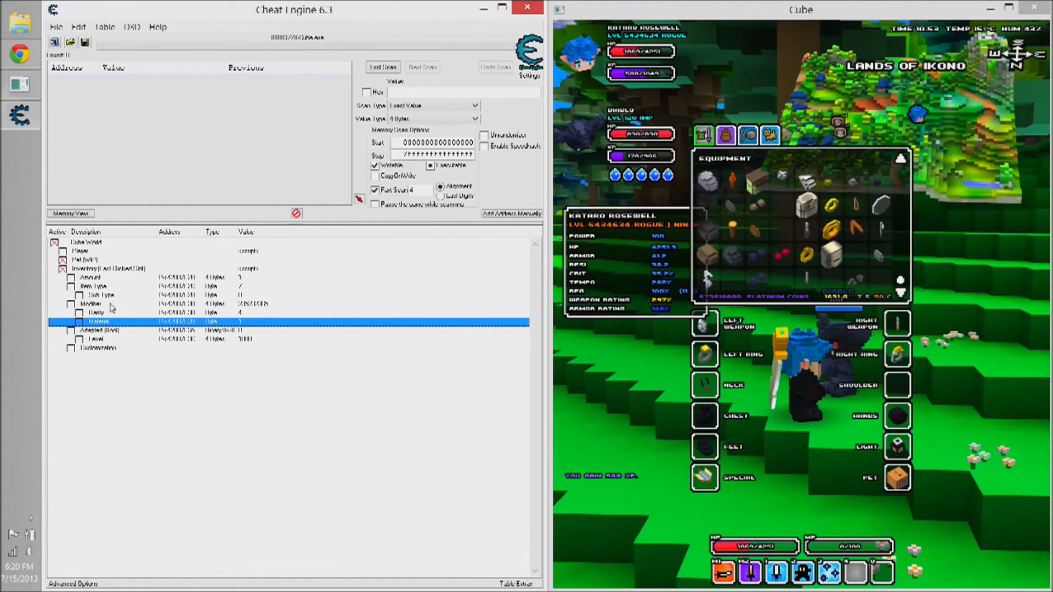
left_click(102, 306)
left_click(100, 323)
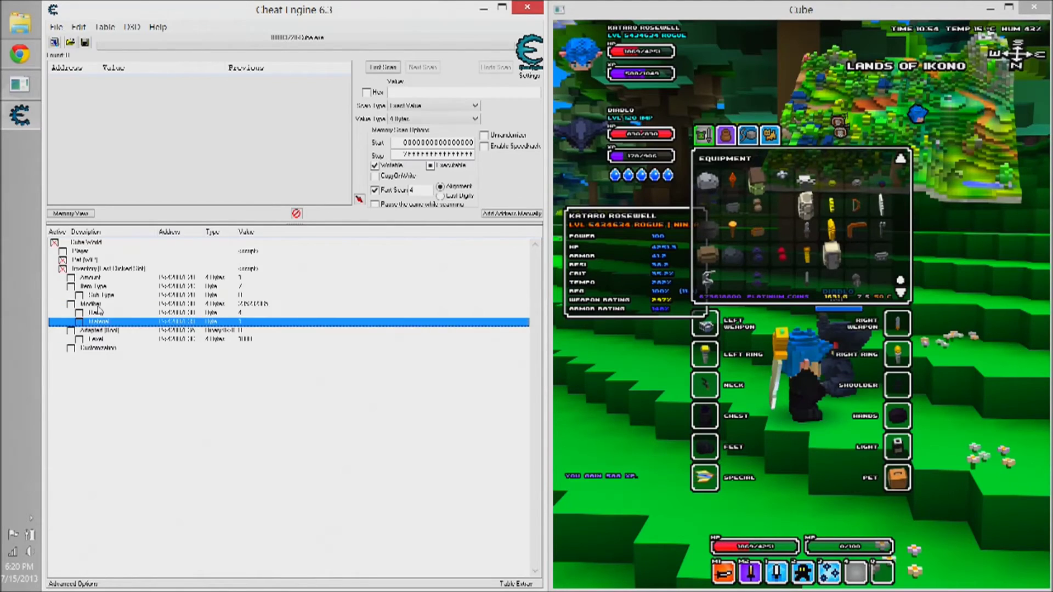
left_click(101, 306)
left_click(100, 322)
left_click(120, 331)
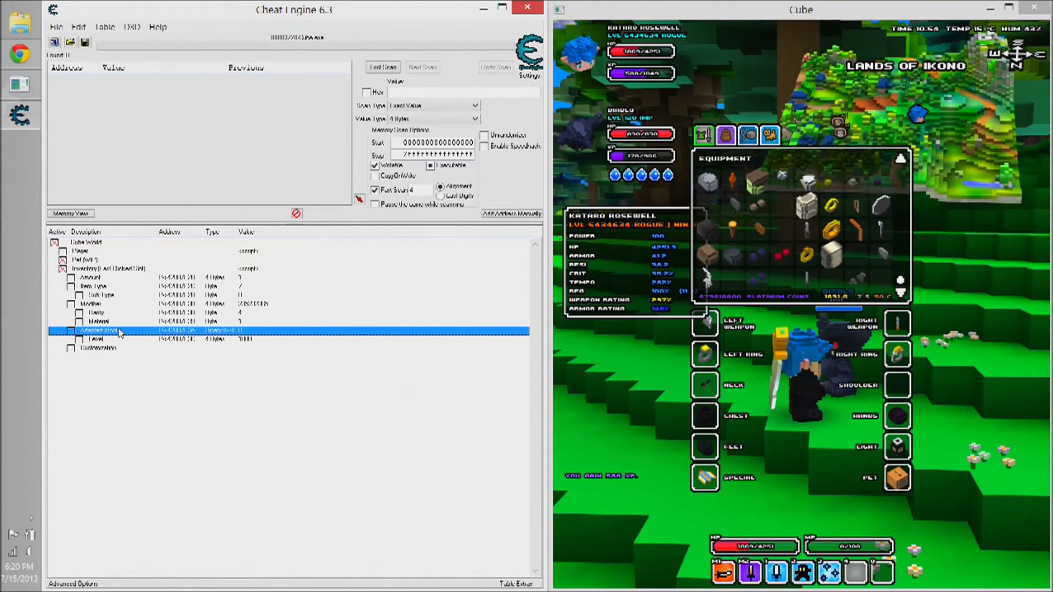
left_click(122, 286)
left_click(122, 279)
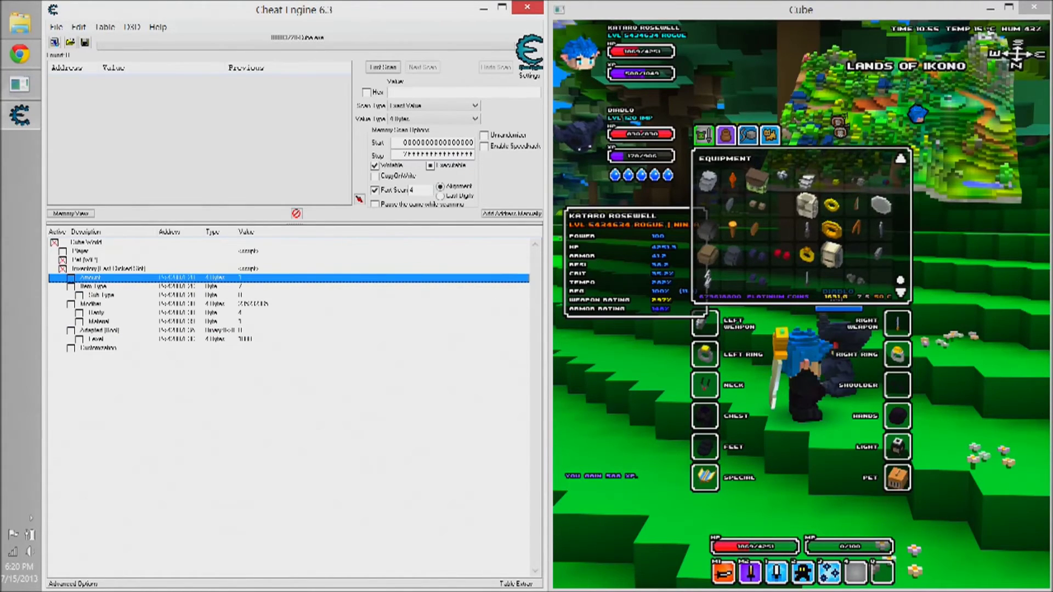
Show the game inventory's Items page of bombs and potions
key("alt+Tab")
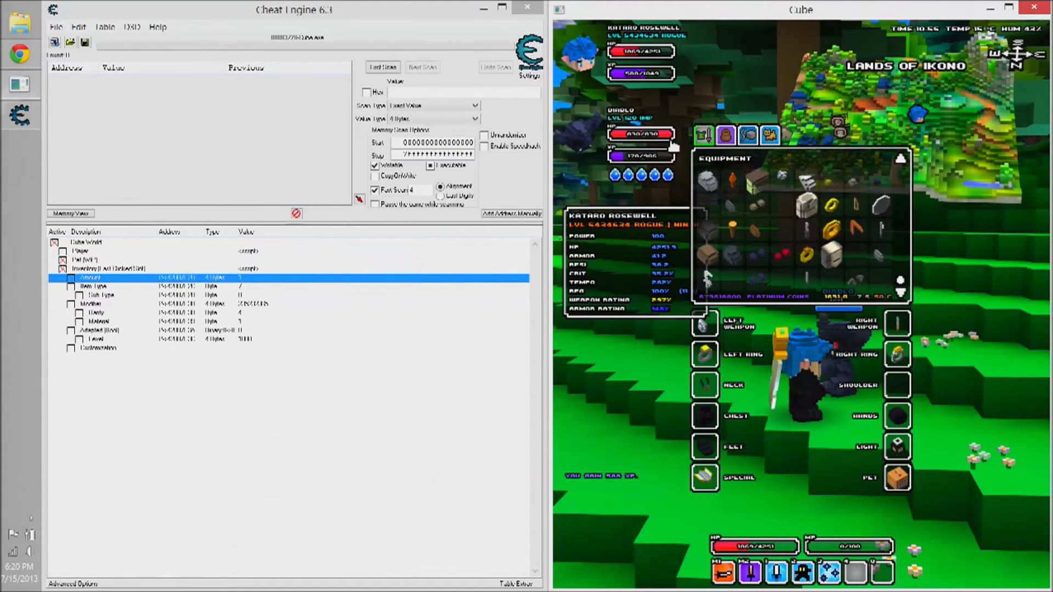
left_click(726, 136)
mouse_move(733, 187)
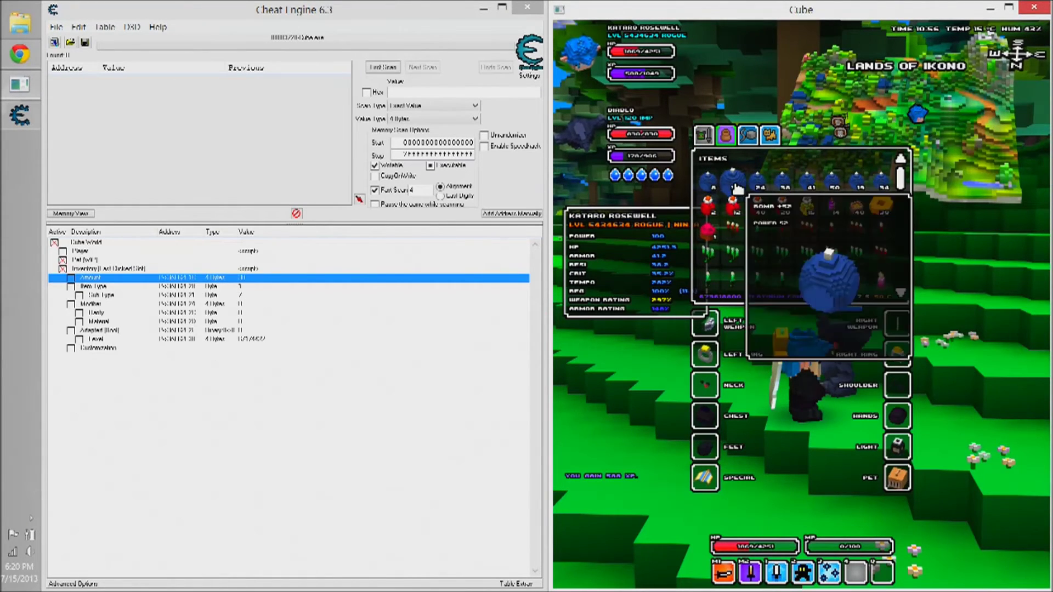
Change the bomb stack's Amount value to 550
left_click(258, 297)
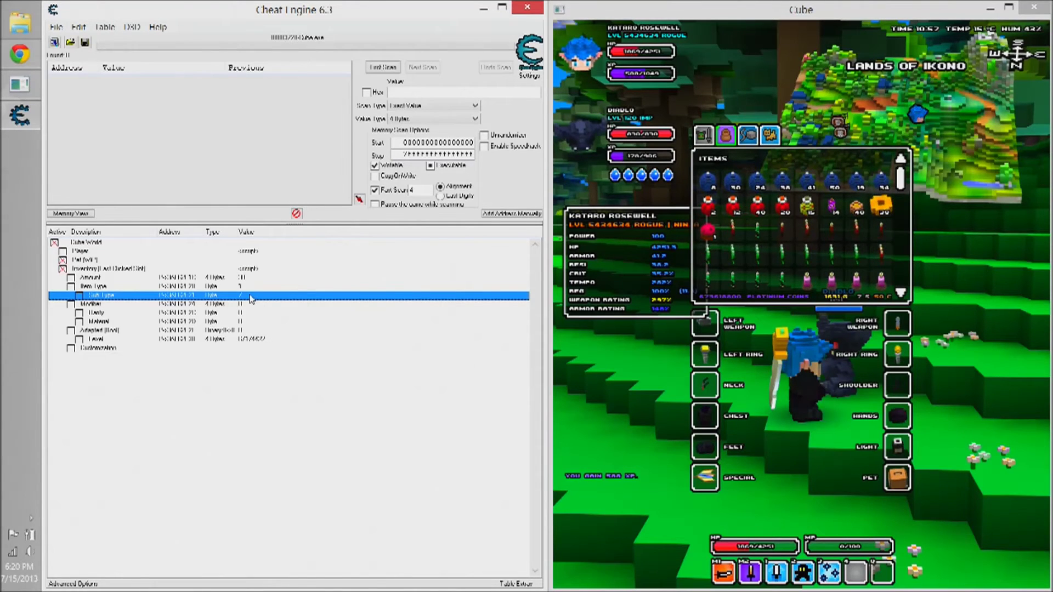
double_click(242, 278)
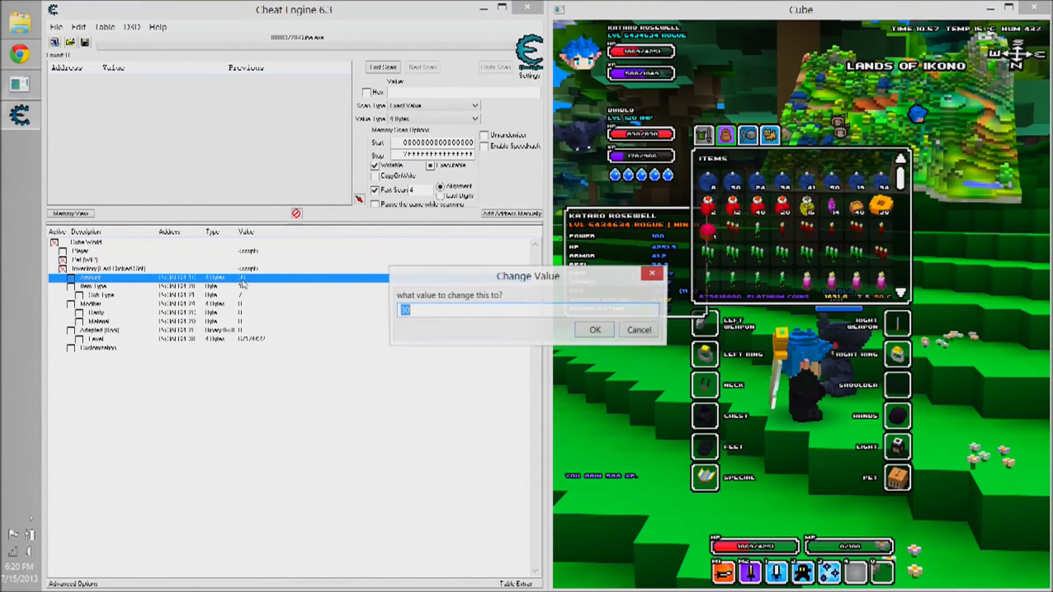
type("550")
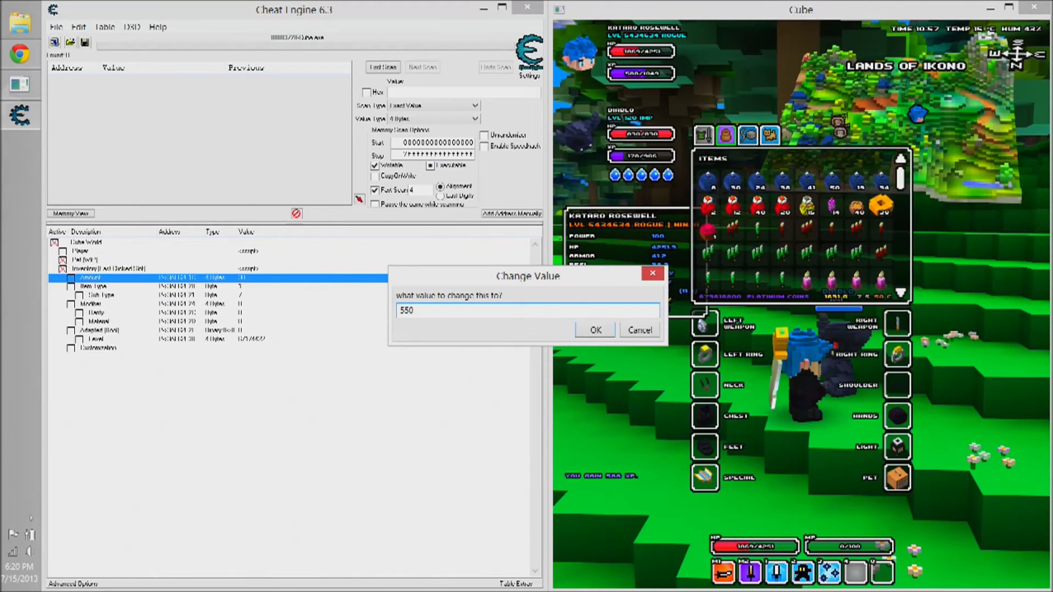
key("Return")
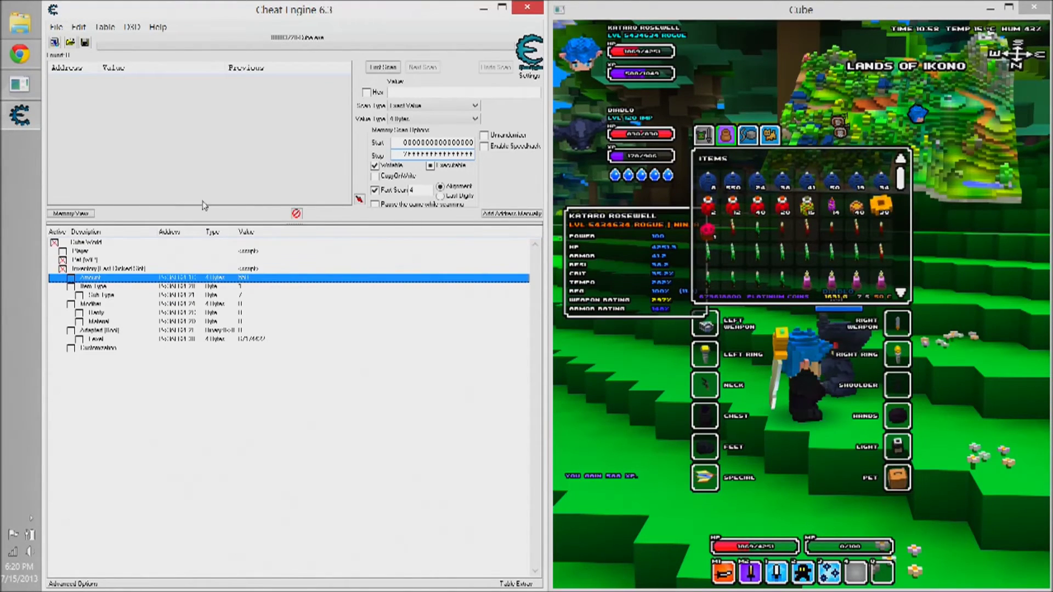
left_click(249, 296)
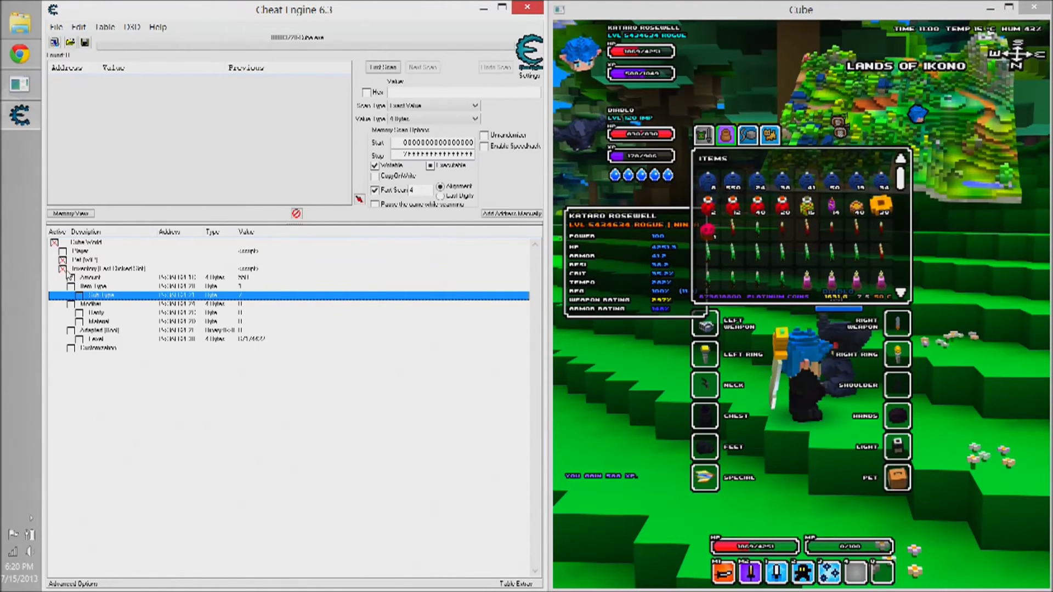
Load the worn chest armor's data into Cheat Engine from the game's Equipment page
left_click(555, 244)
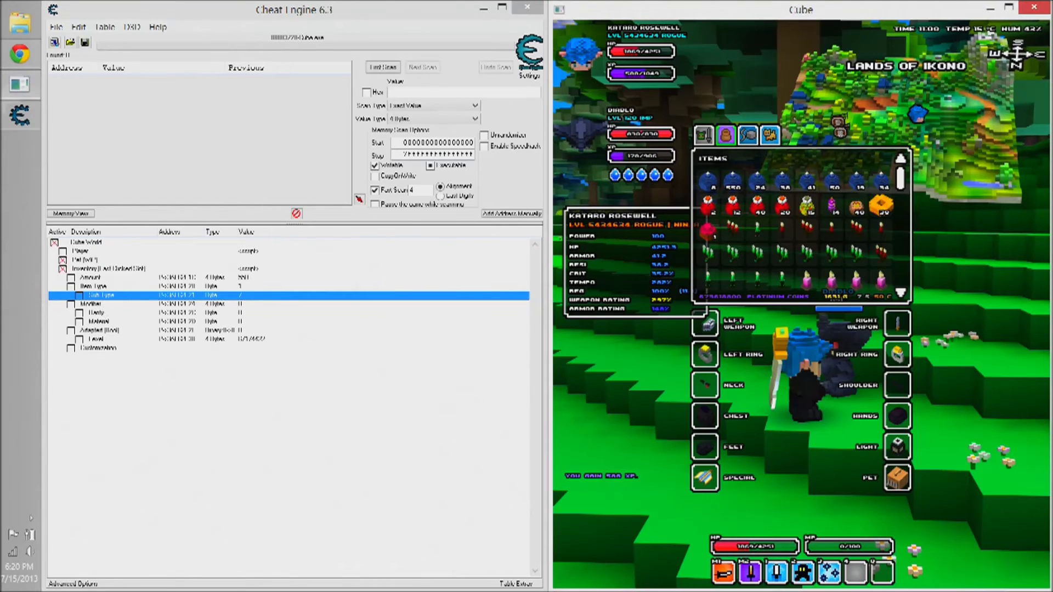
left_click(704, 135)
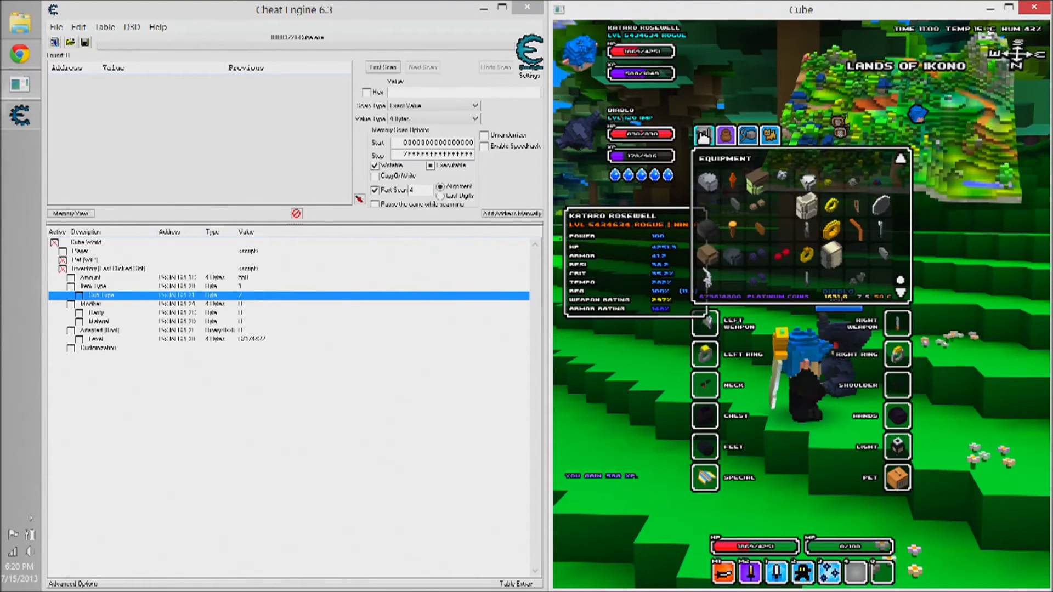
mouse_move(839, 258)
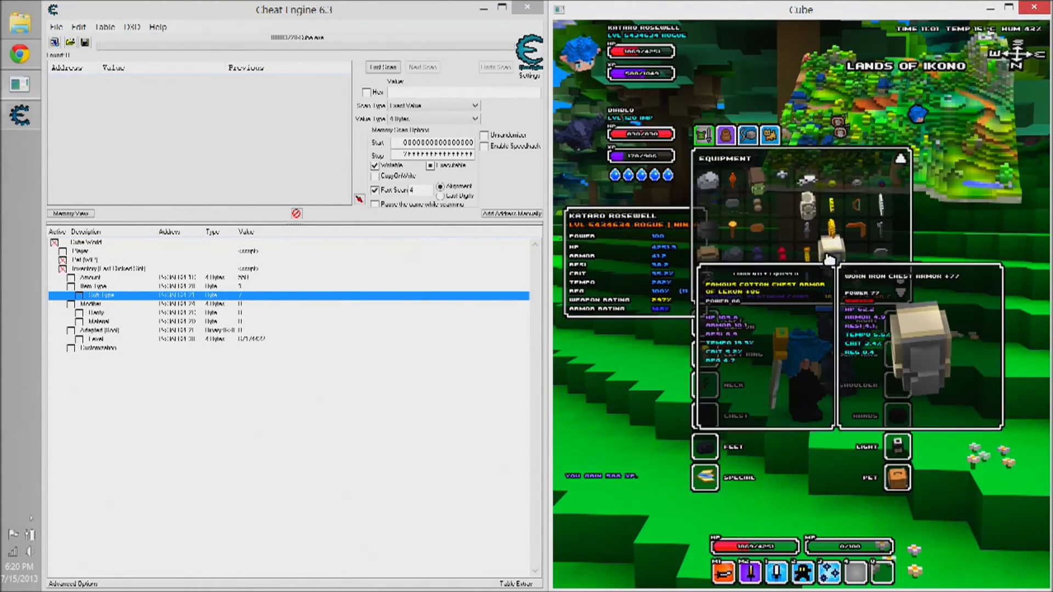
left_click(839, 258)
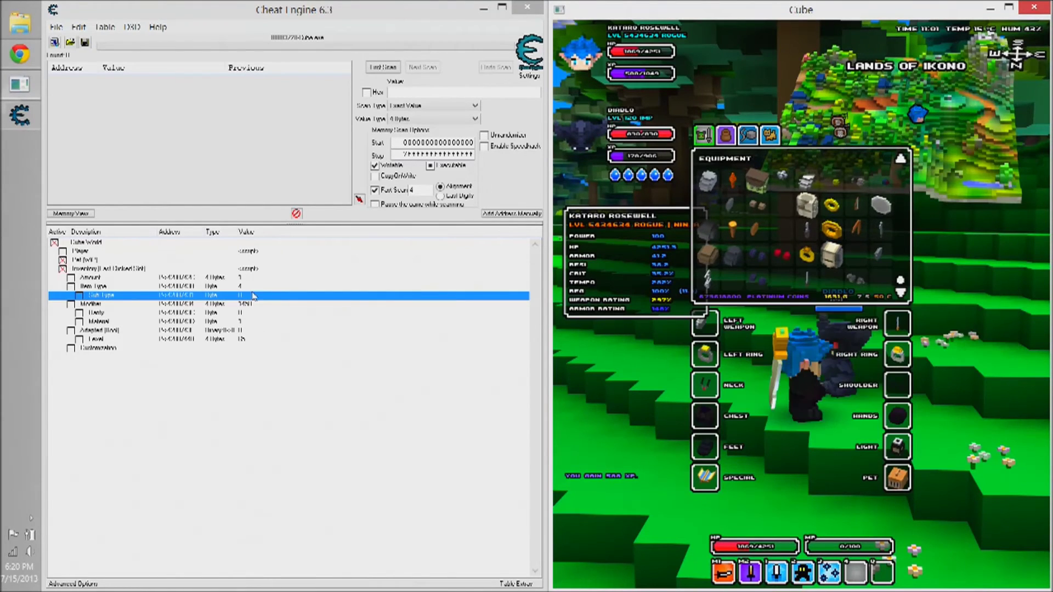
Raise the chest armor's Rarity value from 0 to 4
left_click(206, 312)
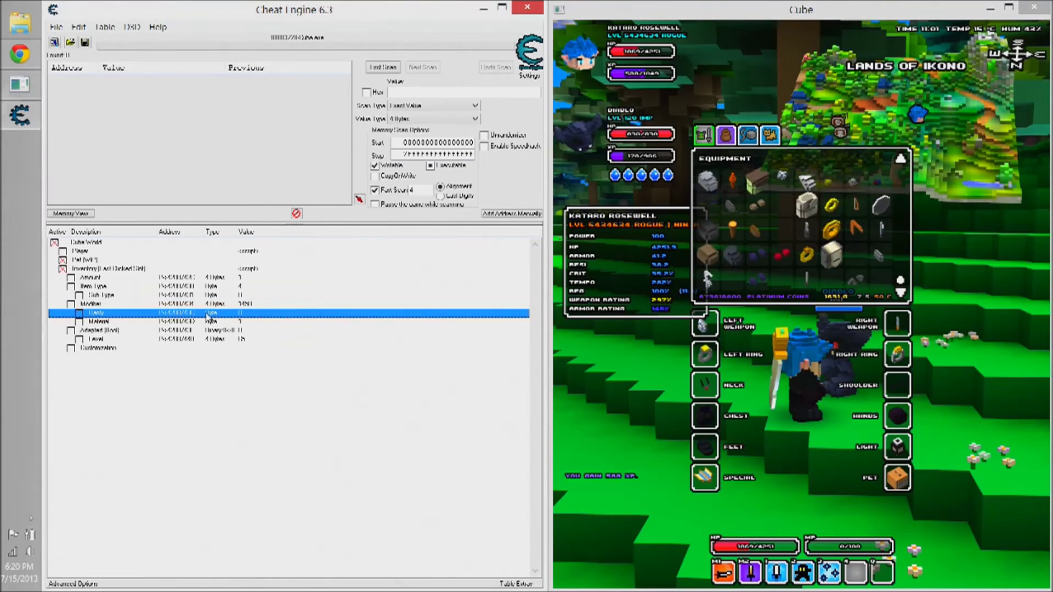
double_click(206, 312)
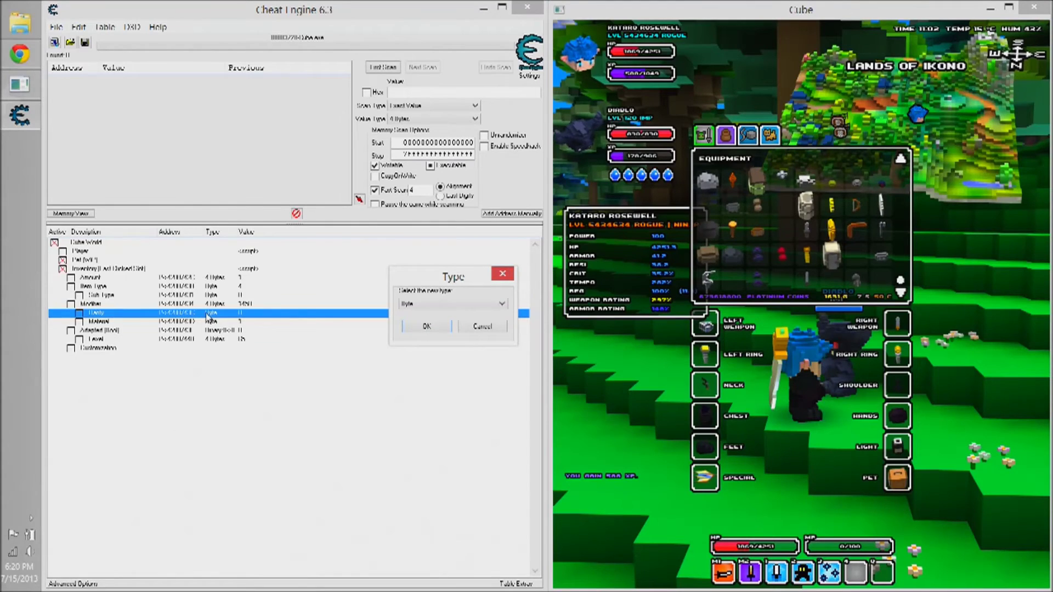
left_click(465, 330)
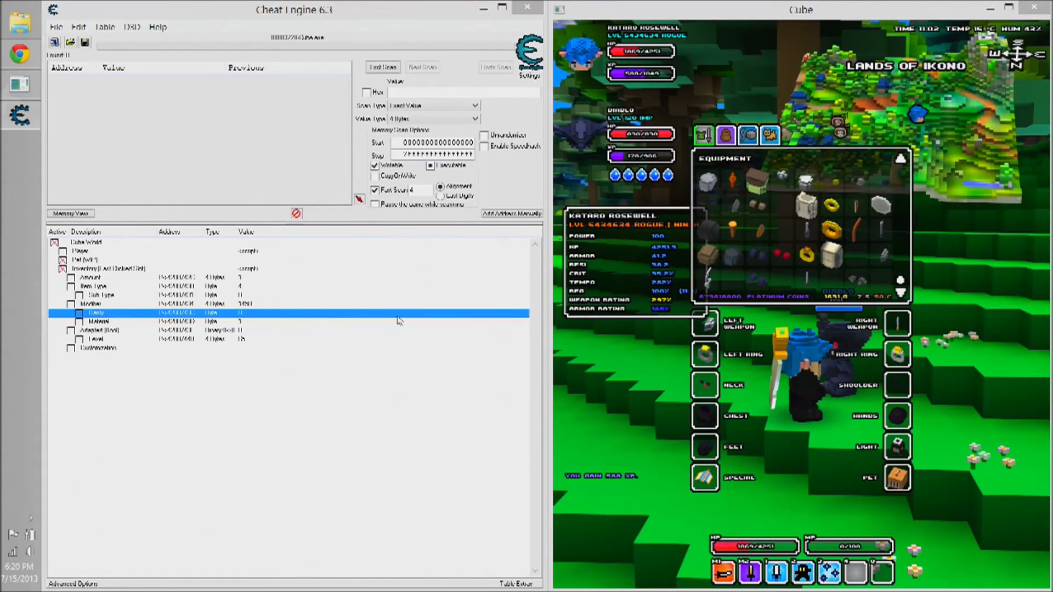
double_click(398, 313)
type("4")
key("Return")
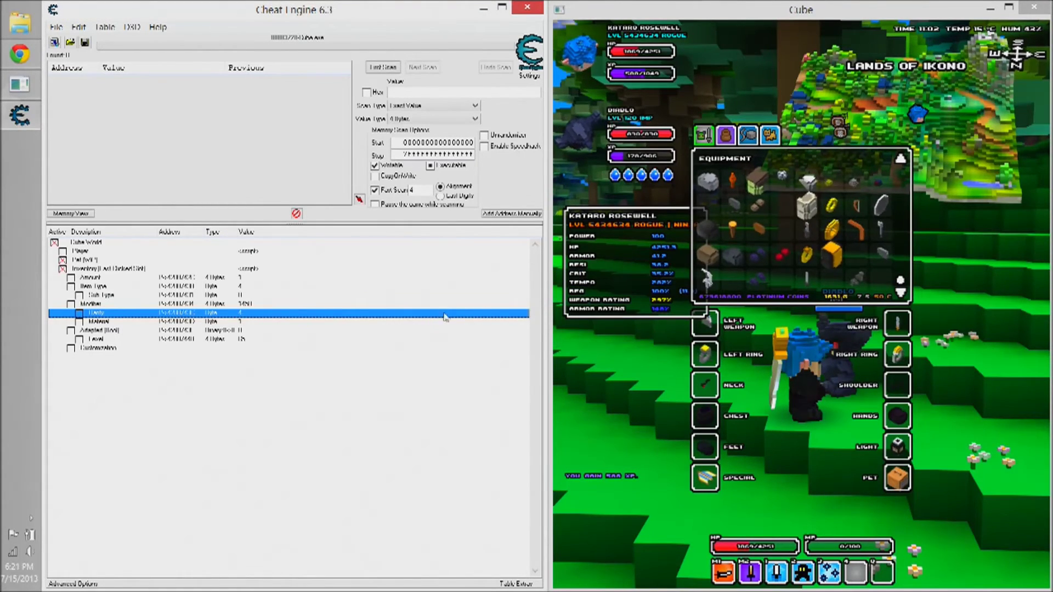
left_click(253, 323)
Try Material values 7 and then 1 on the chest armor
left_click(253, 313)
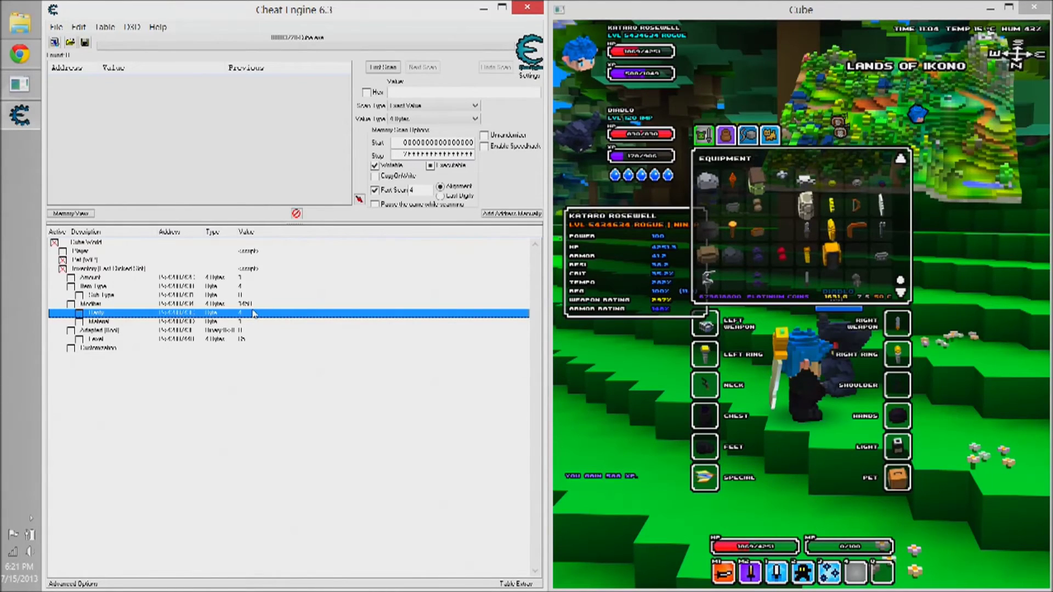
left_click(253, 308)
left_click(253, 322)
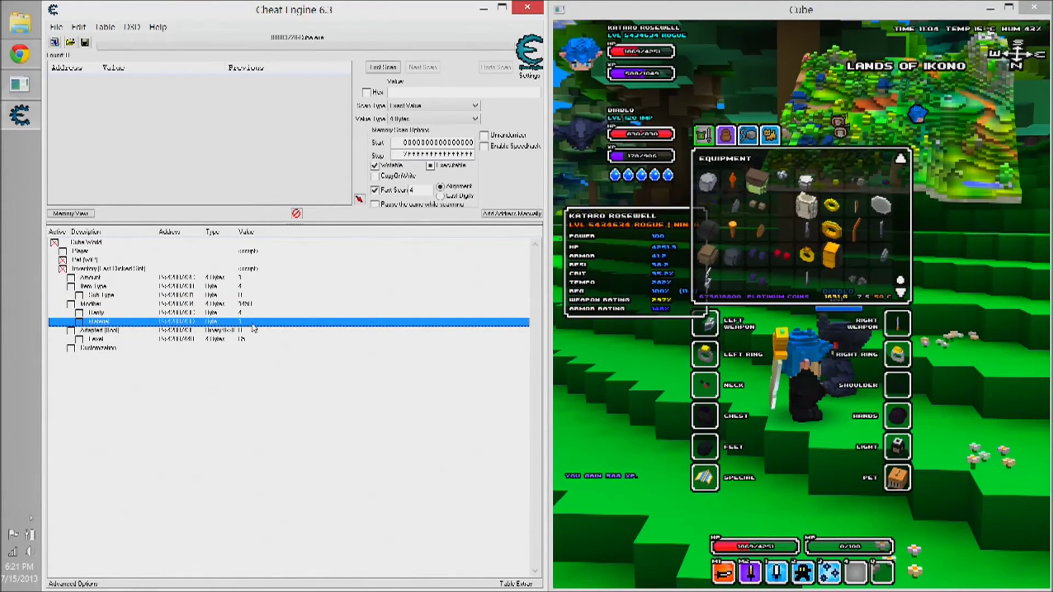
double_click(252, 324)
type("7")
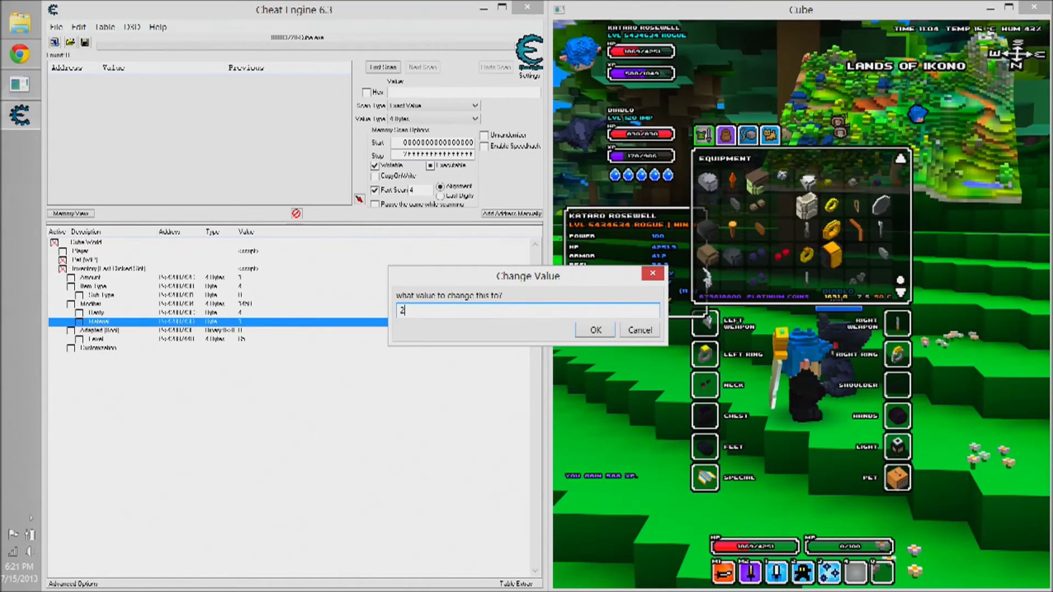
key("Return")
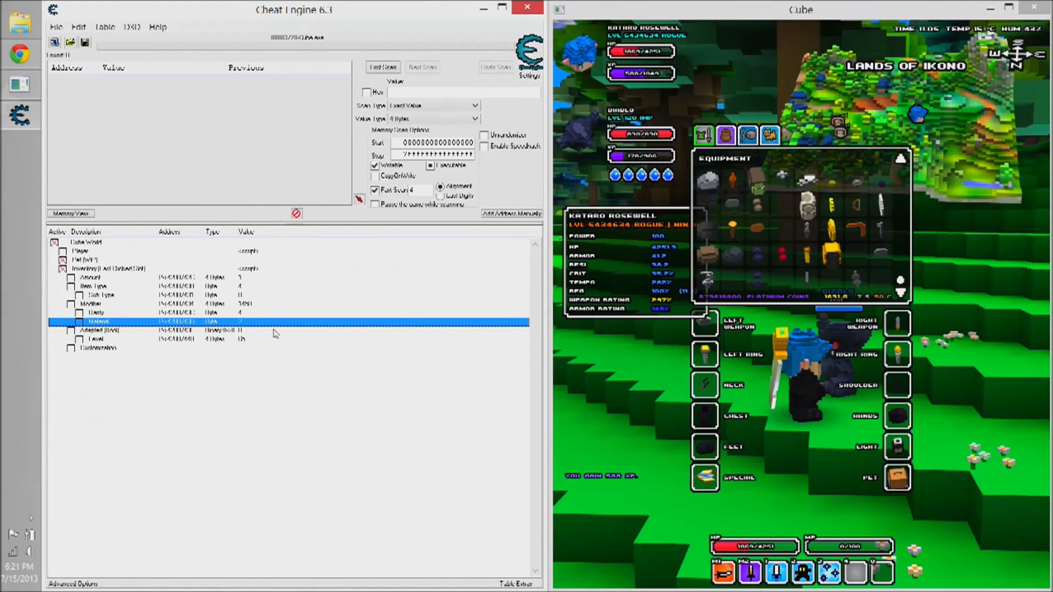
double_click(273, 324)
type("1")
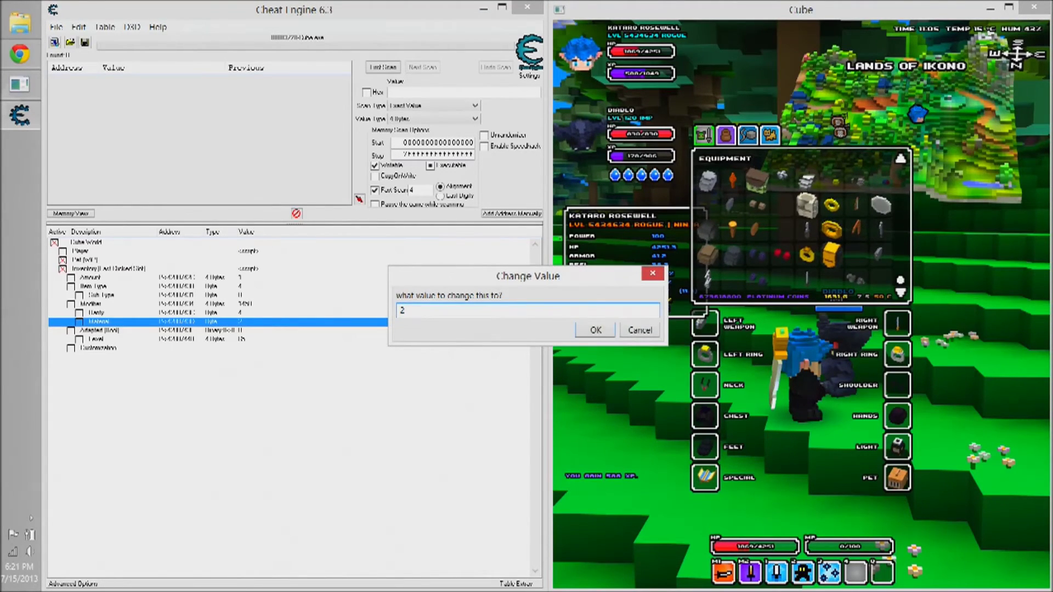
key("Return")
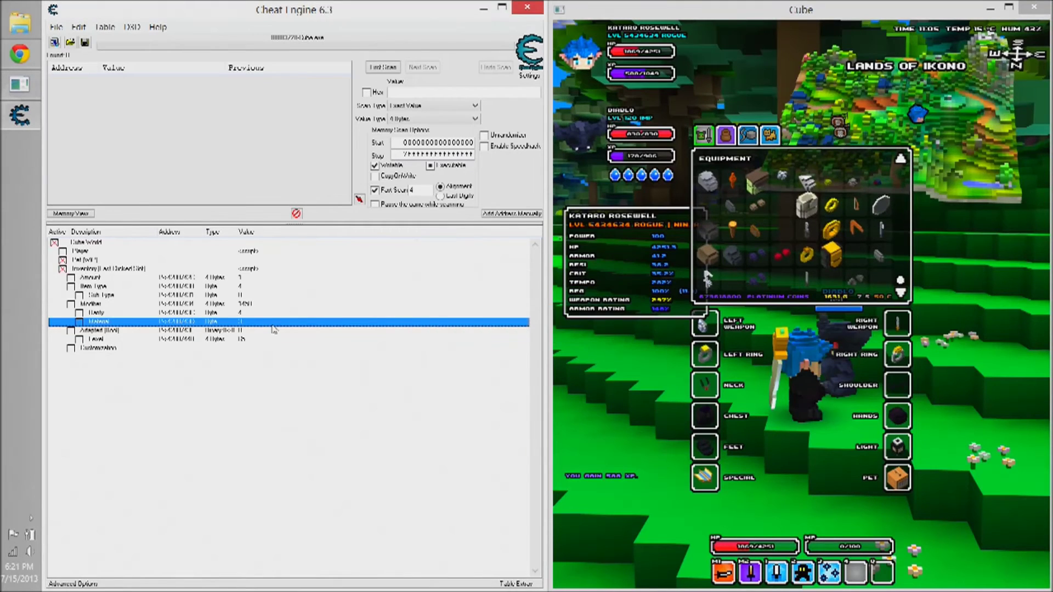
Try Material values 4 and 5, then check the armor in the game
double_click(273, 323)
type("4")
key("Return")
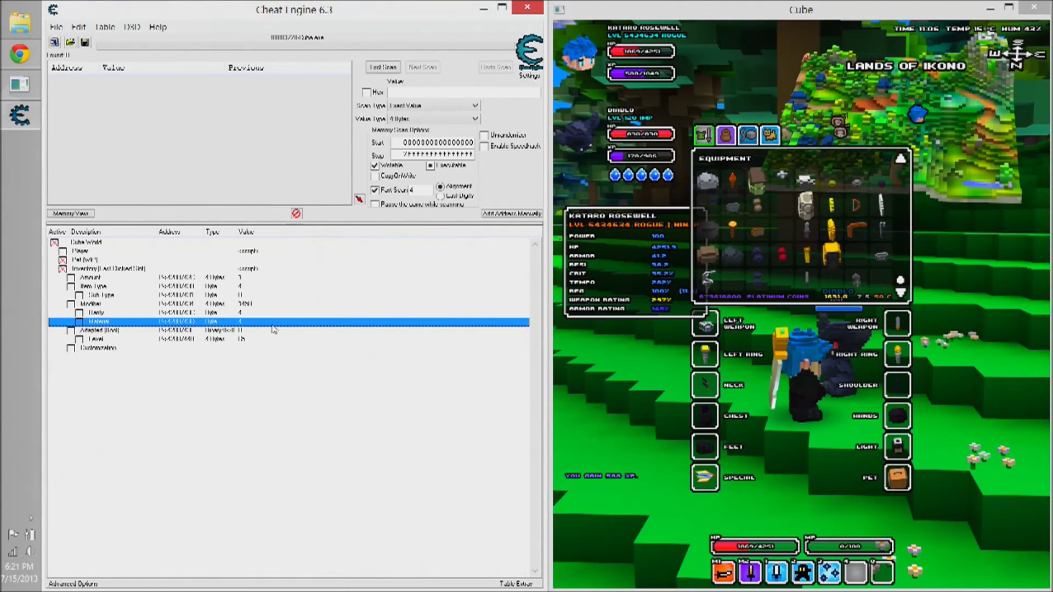
double_click(273, 324)
type("5")
key("Return")
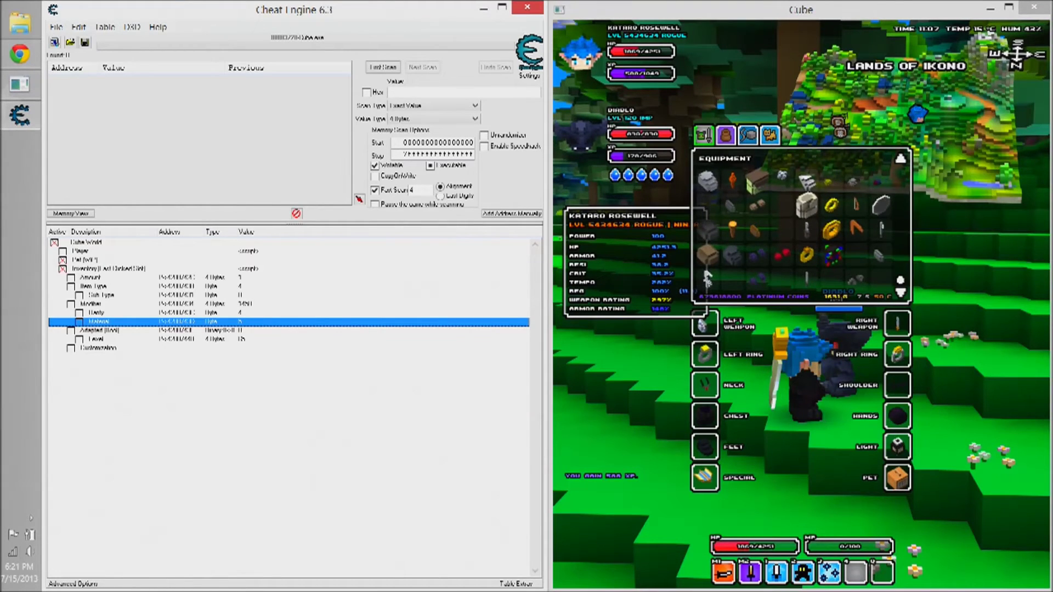
key("alt+Tab")
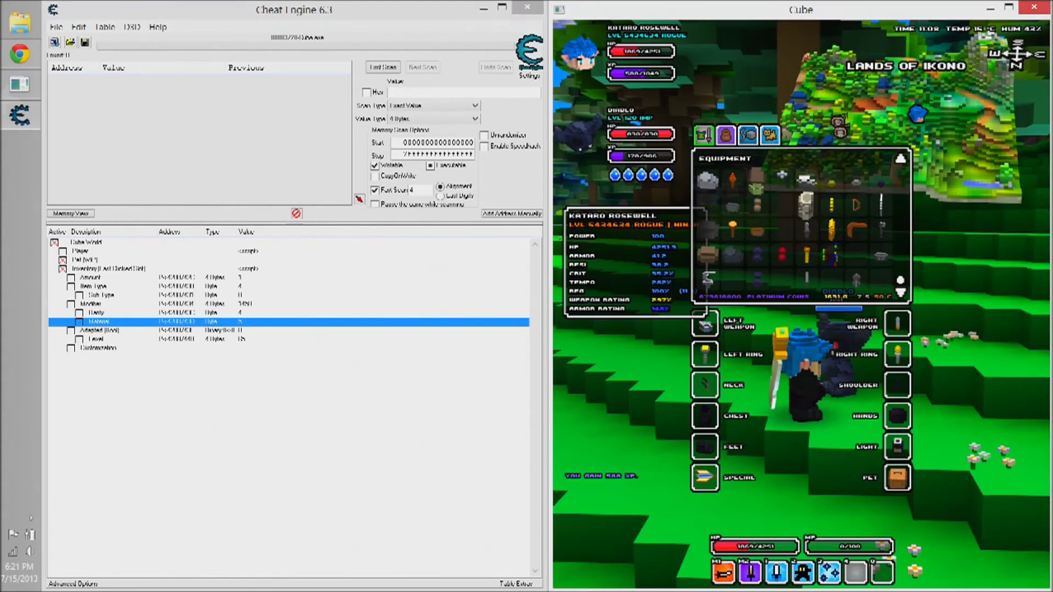
mouse_move(835, 265)
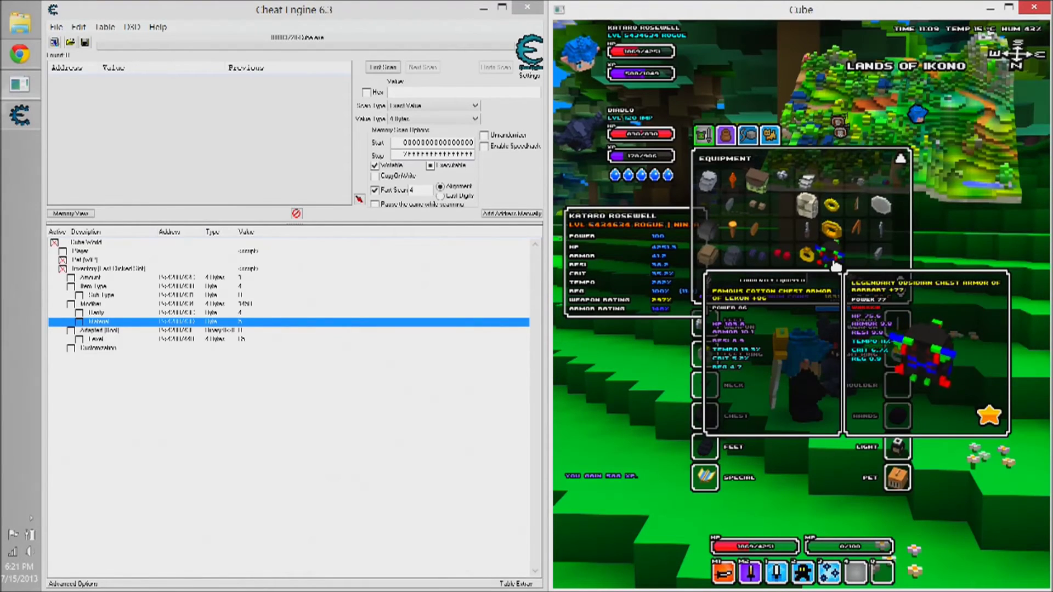
Set Material to 0, turning the armor into Famous Cotton Chest Armor
double_click(245, 324)
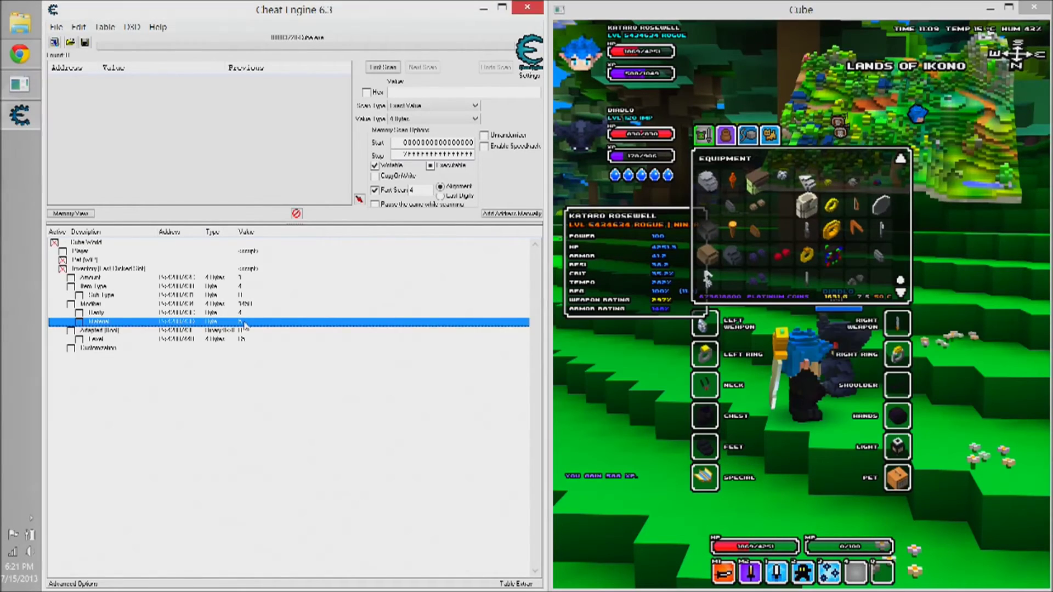
type("0")
key("Return")
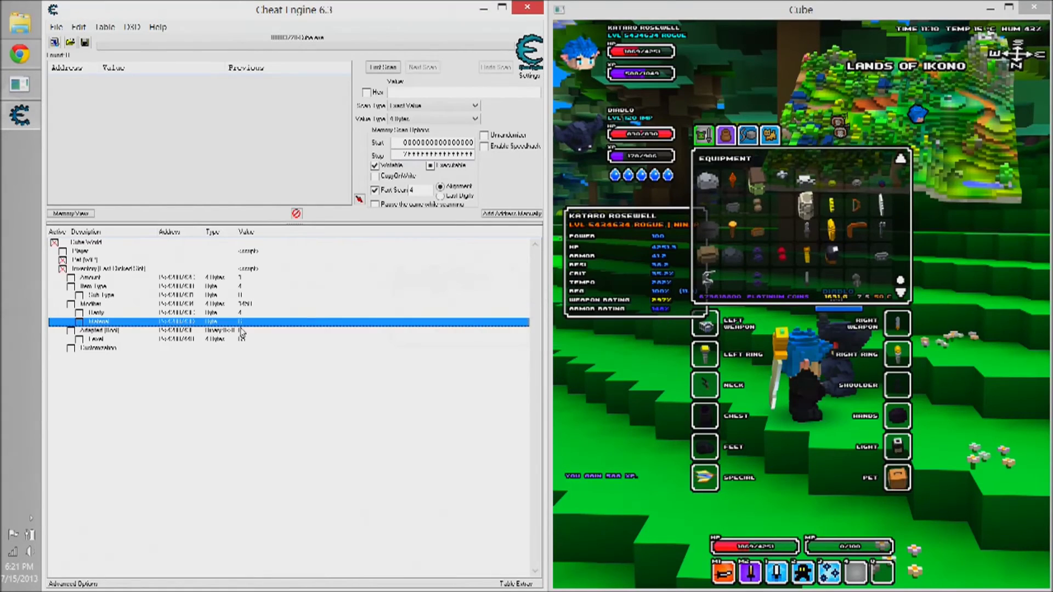
left_click(818, 273)
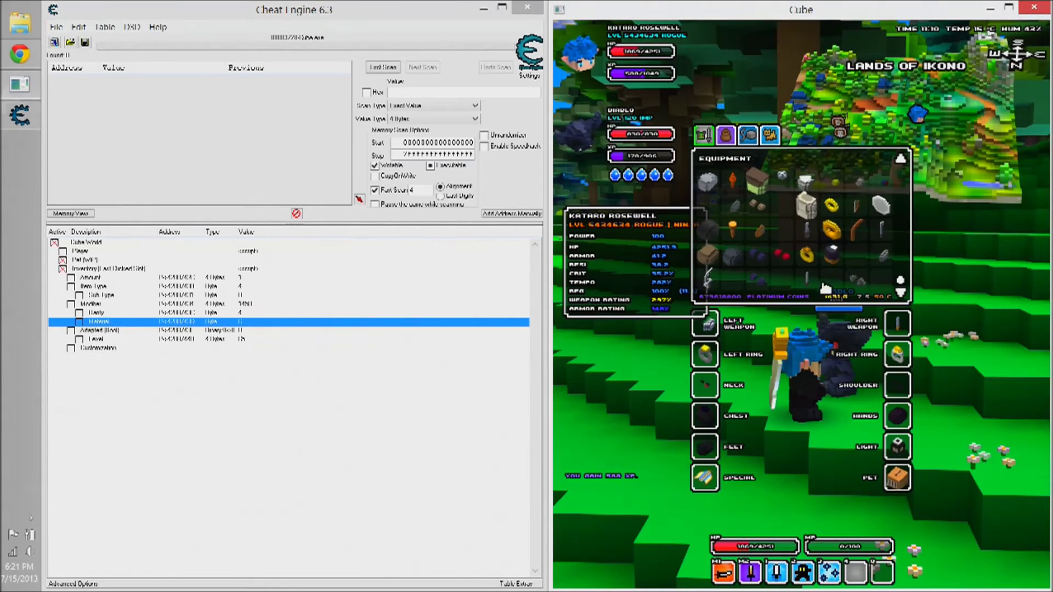
mouse_move(829, 261)
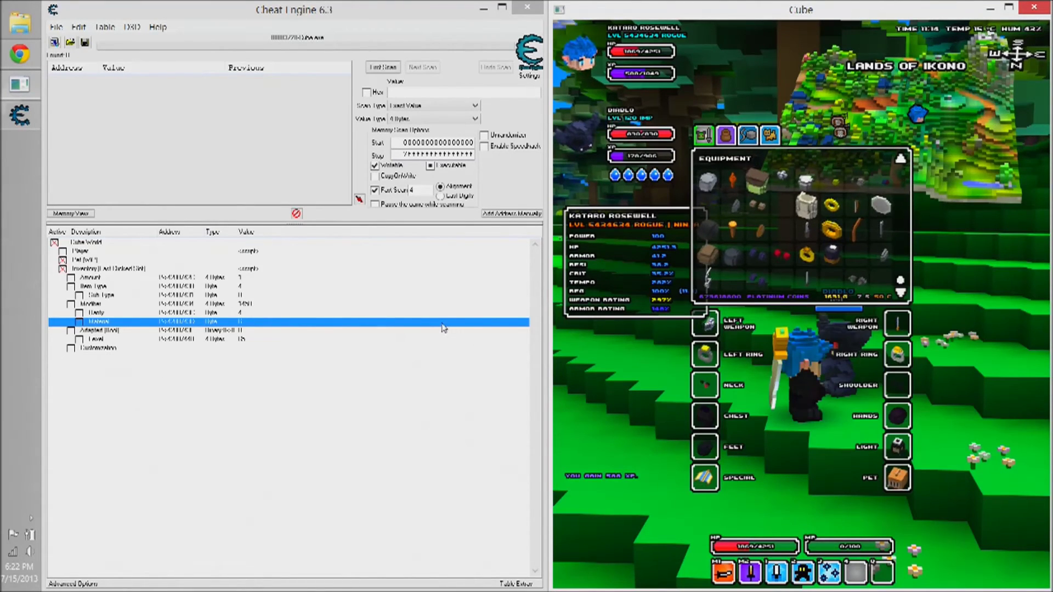
mouse_move(858, 282)
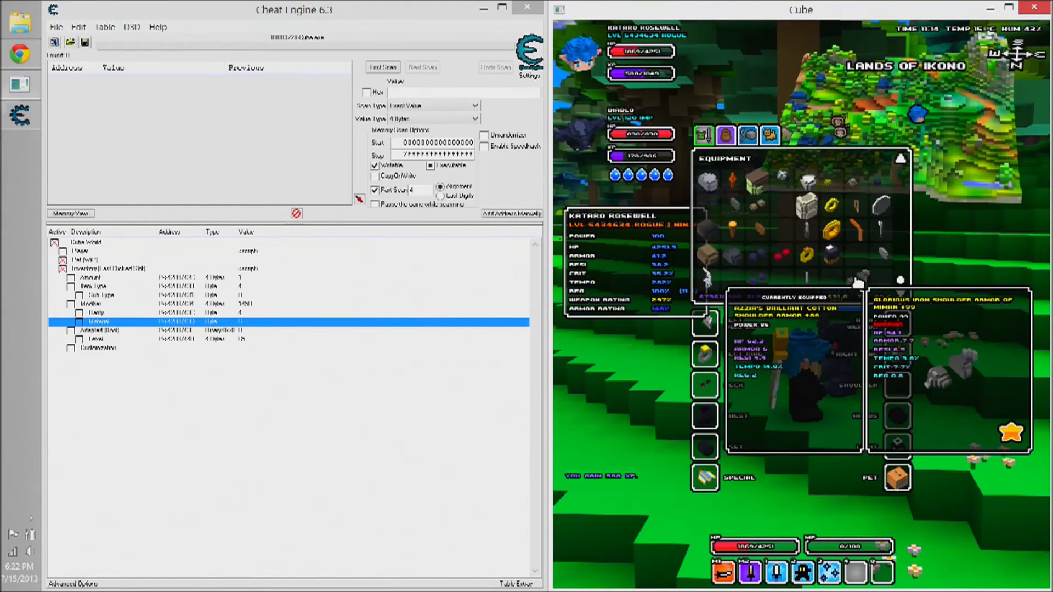
left_click(242, 314)
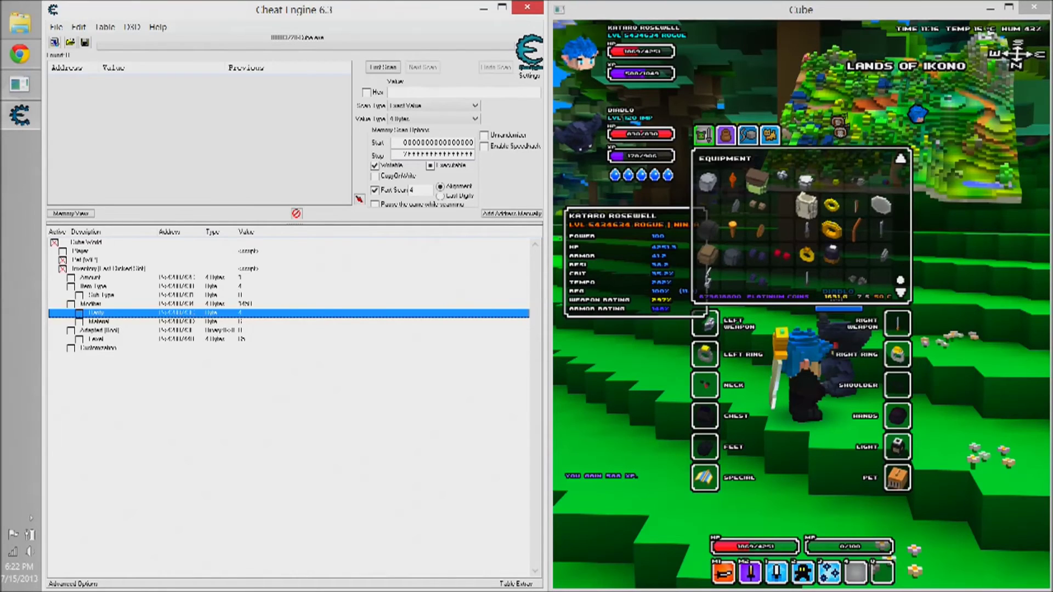
Unequip the chest armor into the inventory and set its Material to 0
key("alt+Tab")
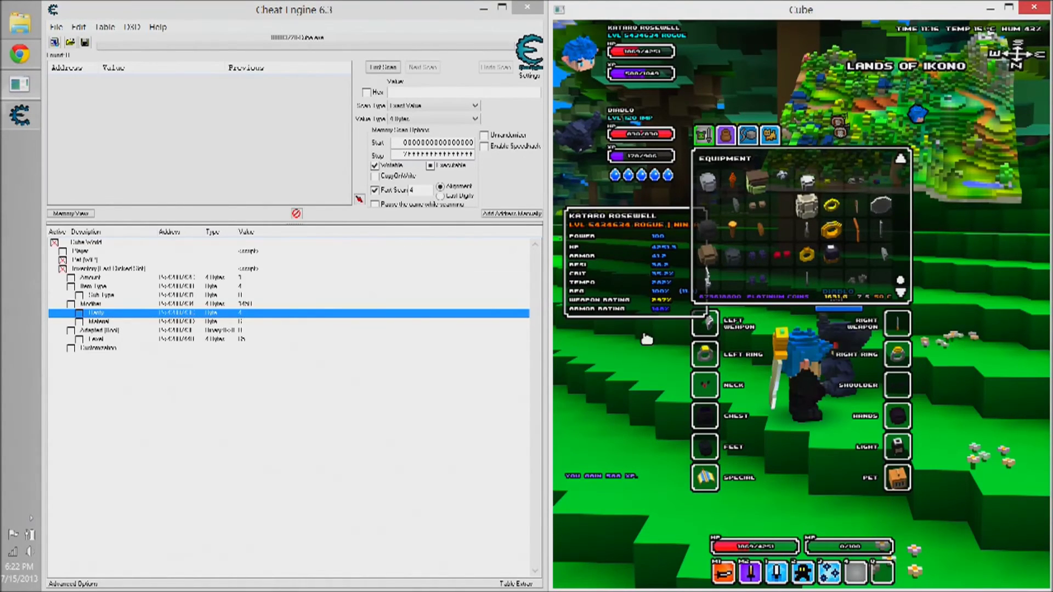
left_click_drag(705, 417, 785, 286)
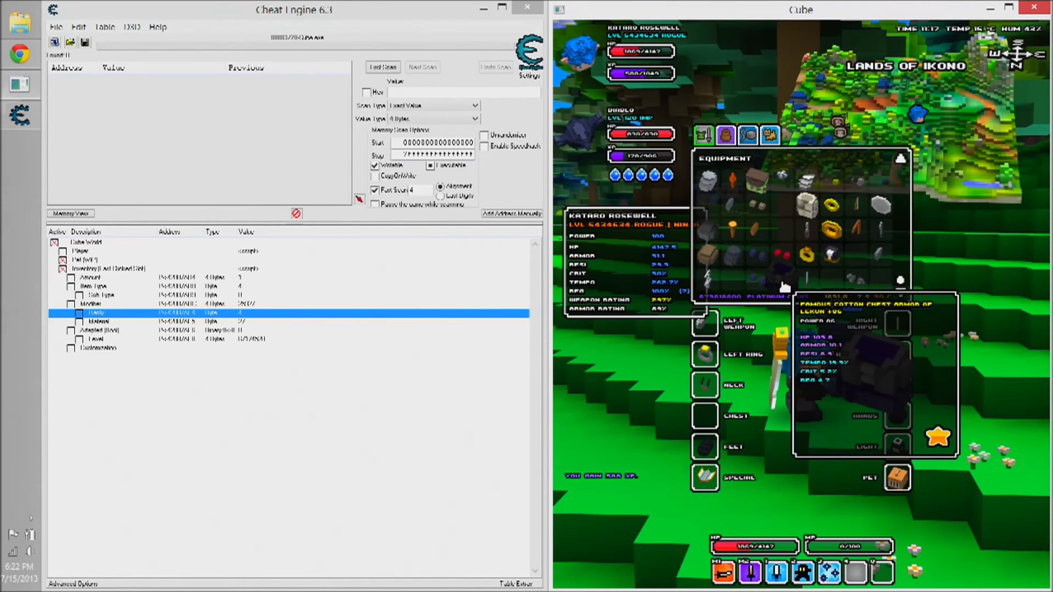
left_click(319, 323)
double_click(314, 323)
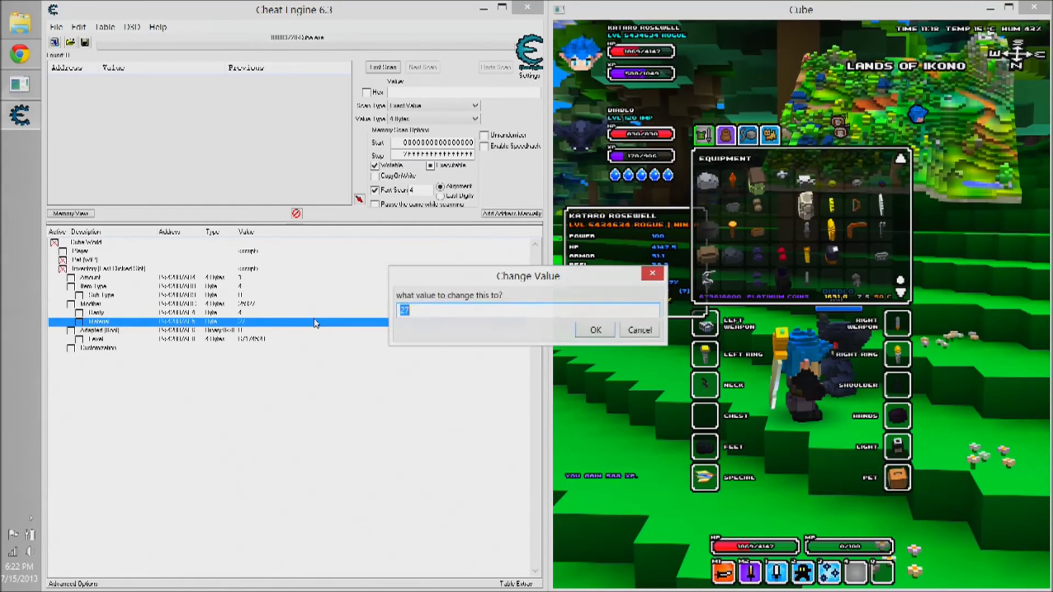
type("0")
key("Return")
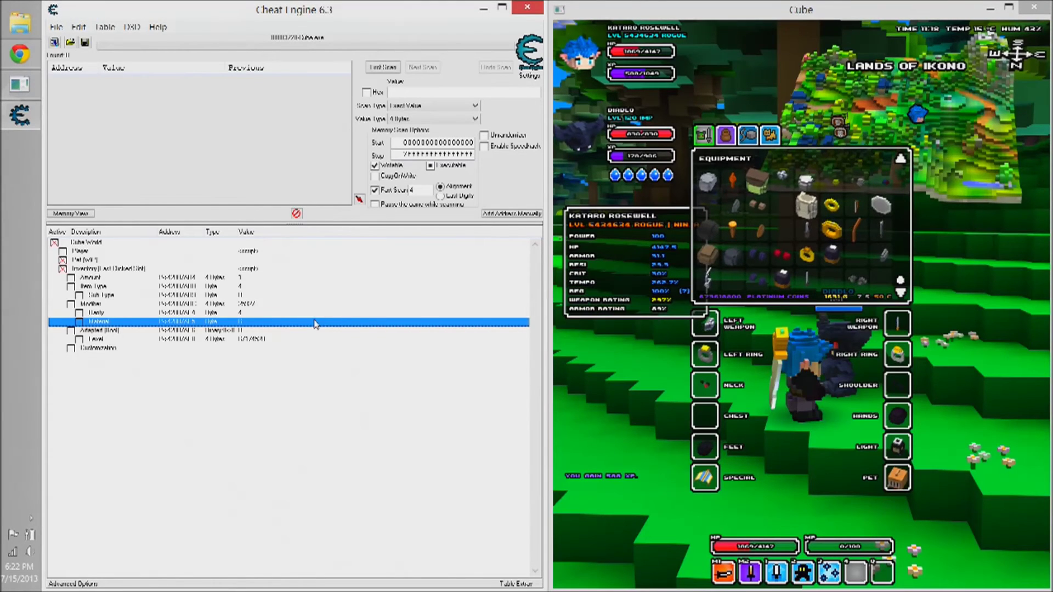
Set Material to 7 and view the resulting Famous Bone Chest Armor in-game
double_click(247, 324)
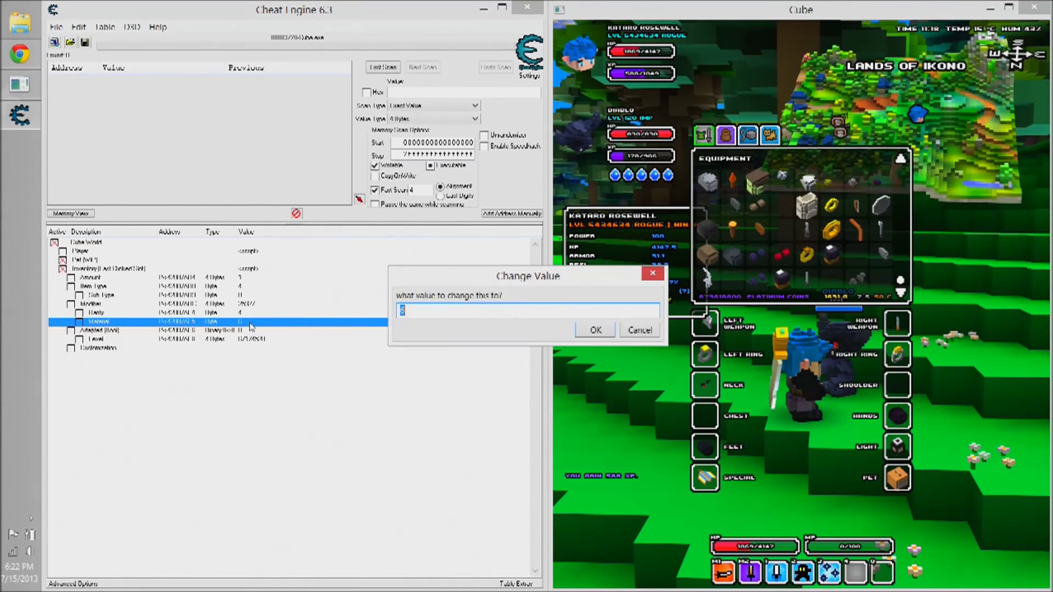
type("7")
key("Return")
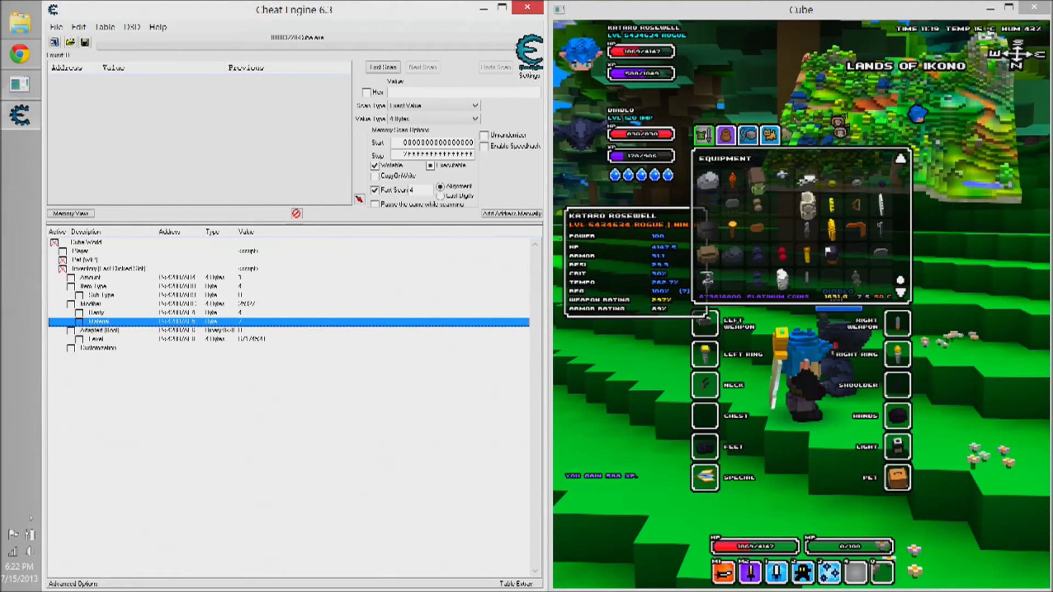
key("alt+Tab")
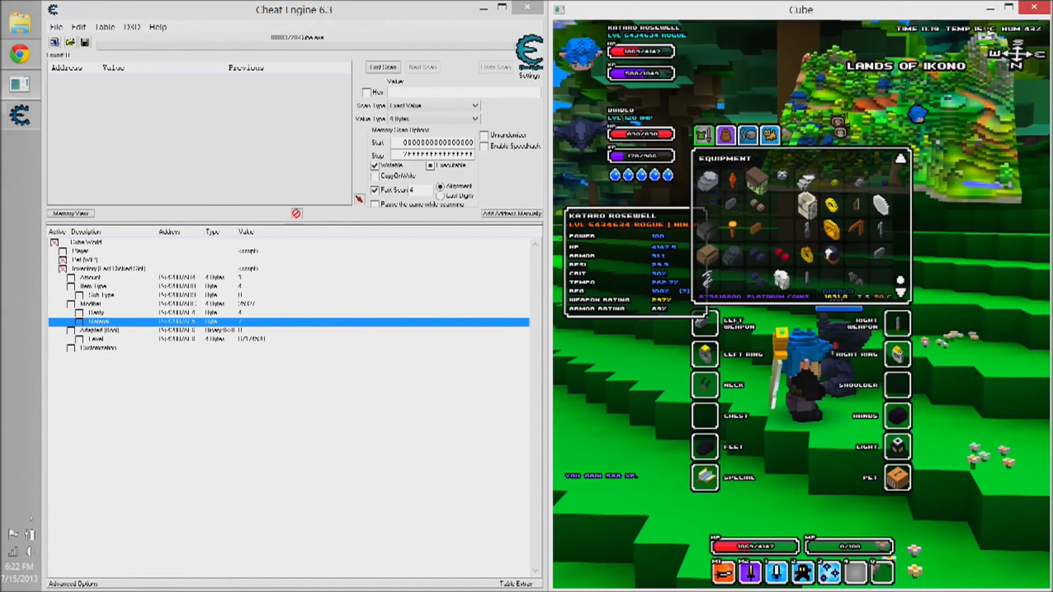
mouse_move(780, 281)
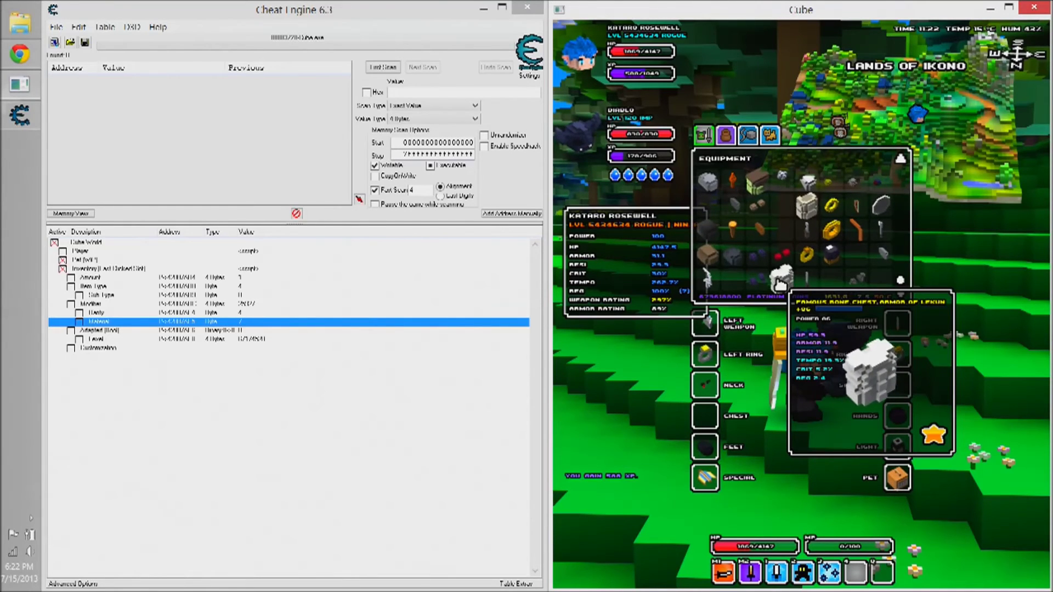
Set the chest armor's Material to 8 and check the gold armor in-game
double_click(386, 322)
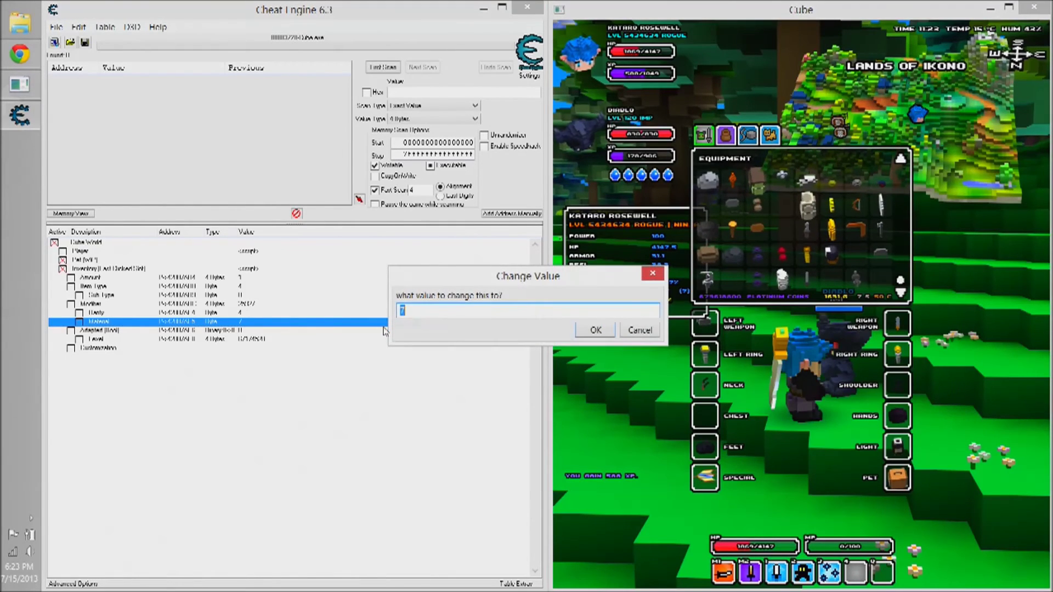
type("8")
key("Return")
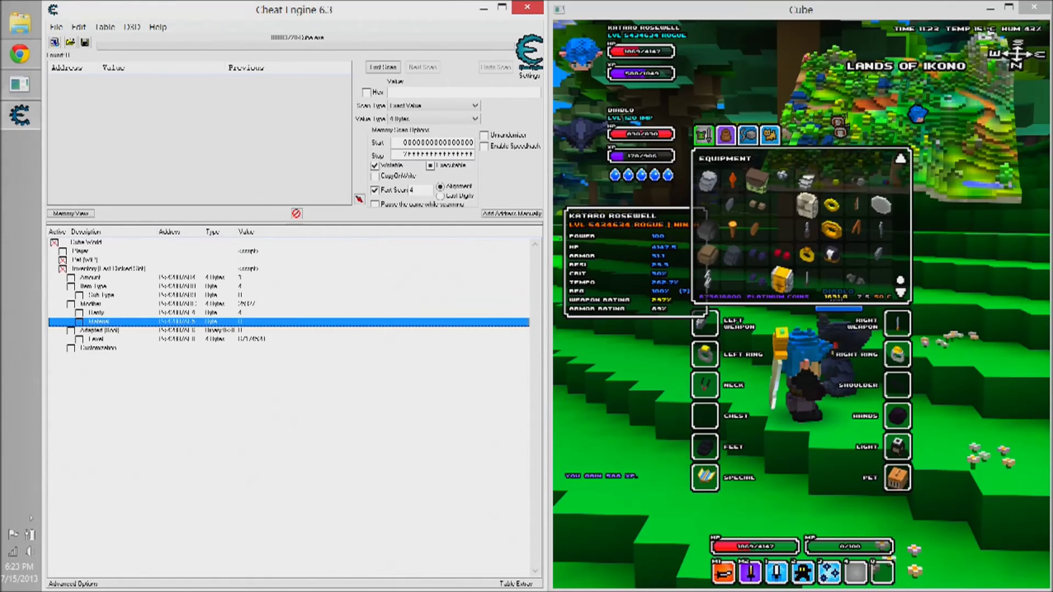
left_click(785, 294)
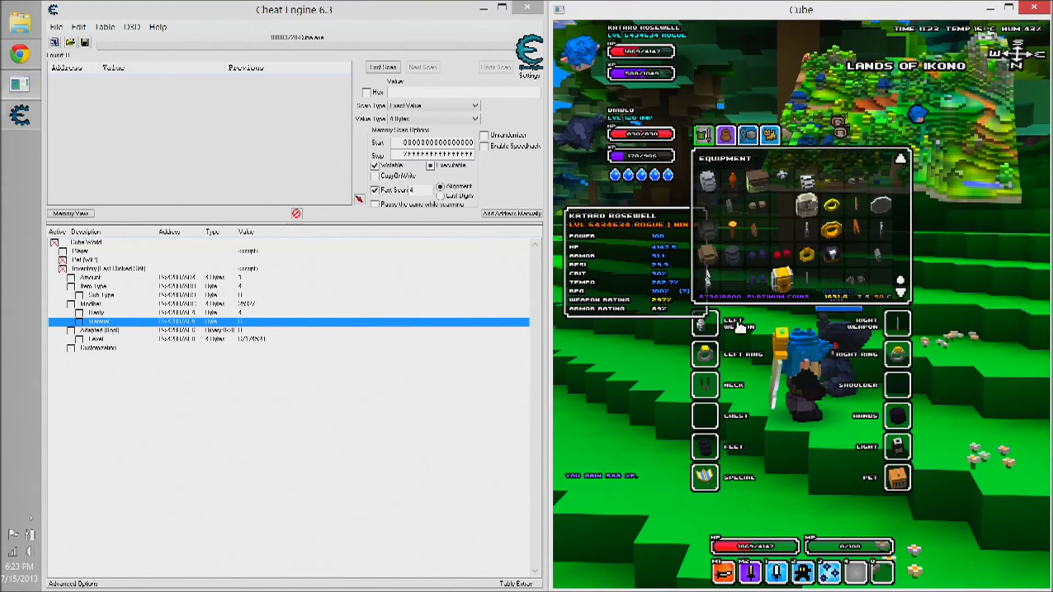
mouse_move(785, 292)
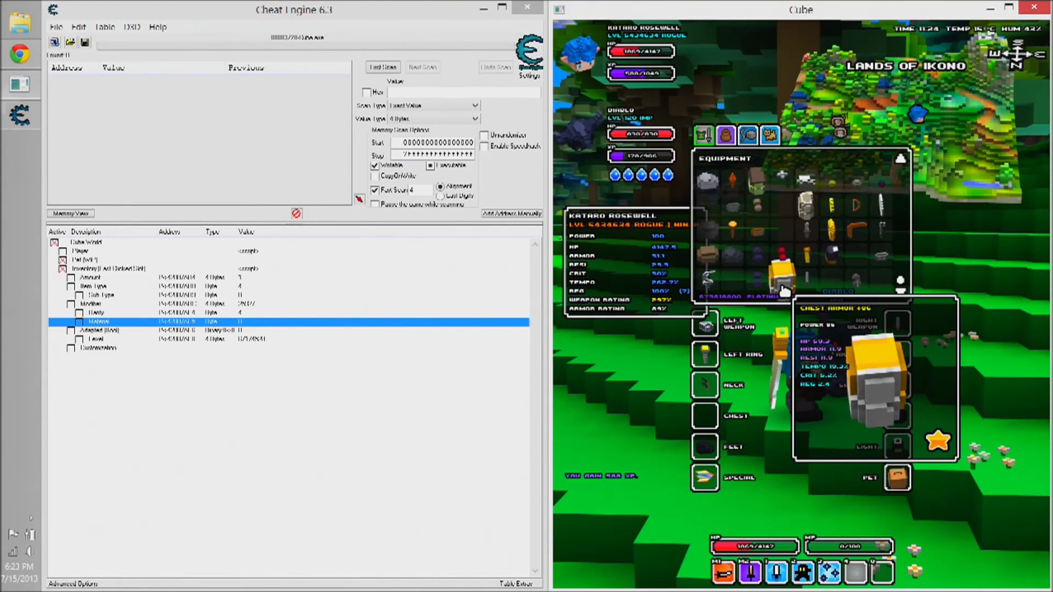
Move to the Modifier entry and bring up the Cube World modifiers spreadsheet
left_click(161, 332)
key("Up")
key("Up")
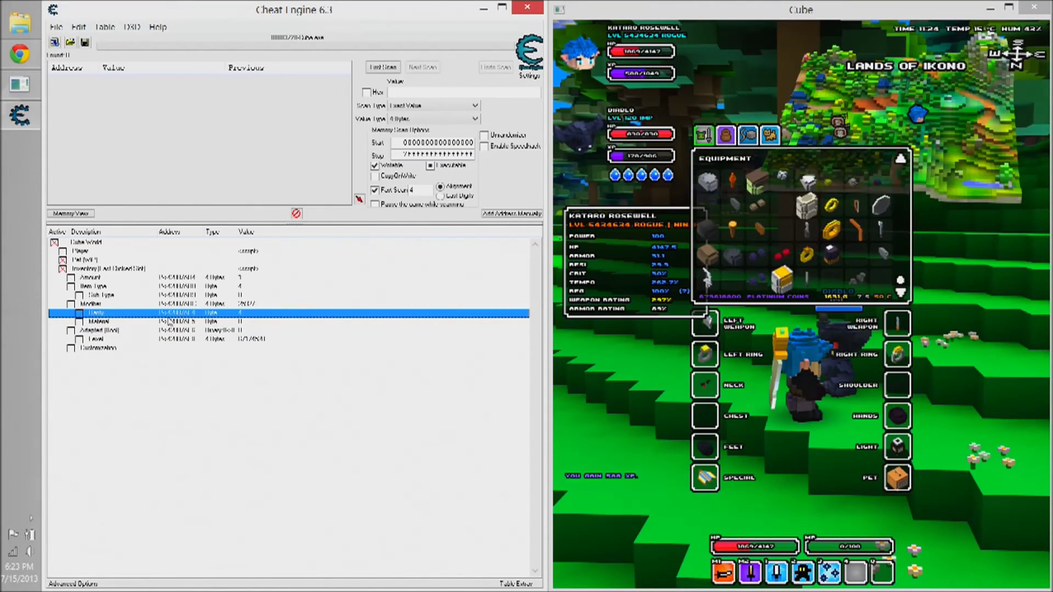
key("Up")
key("Up")
key("Up")
key("Down")
key("Down")
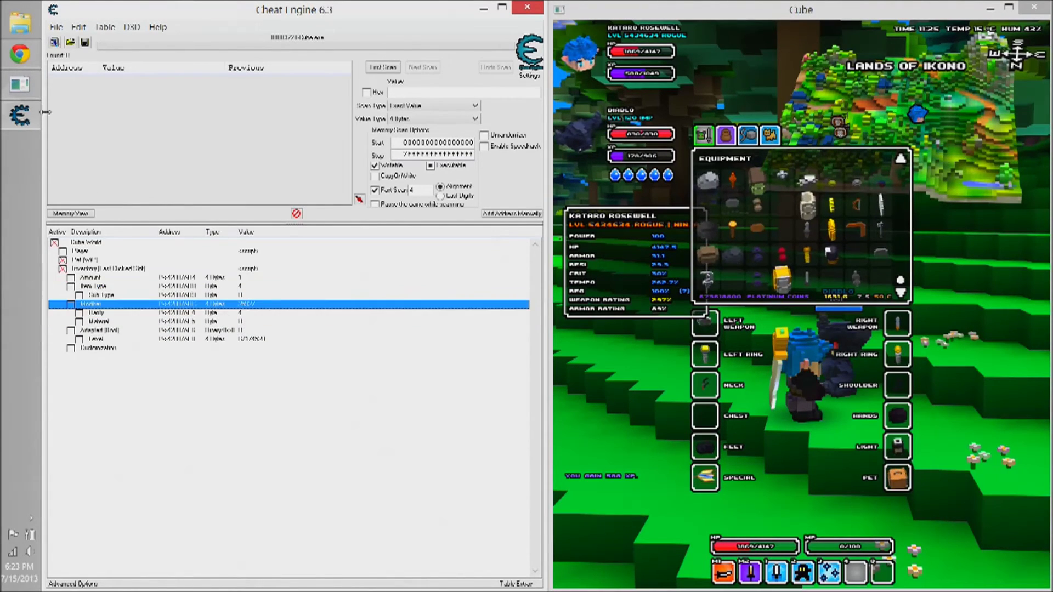
left_click(18, 59)
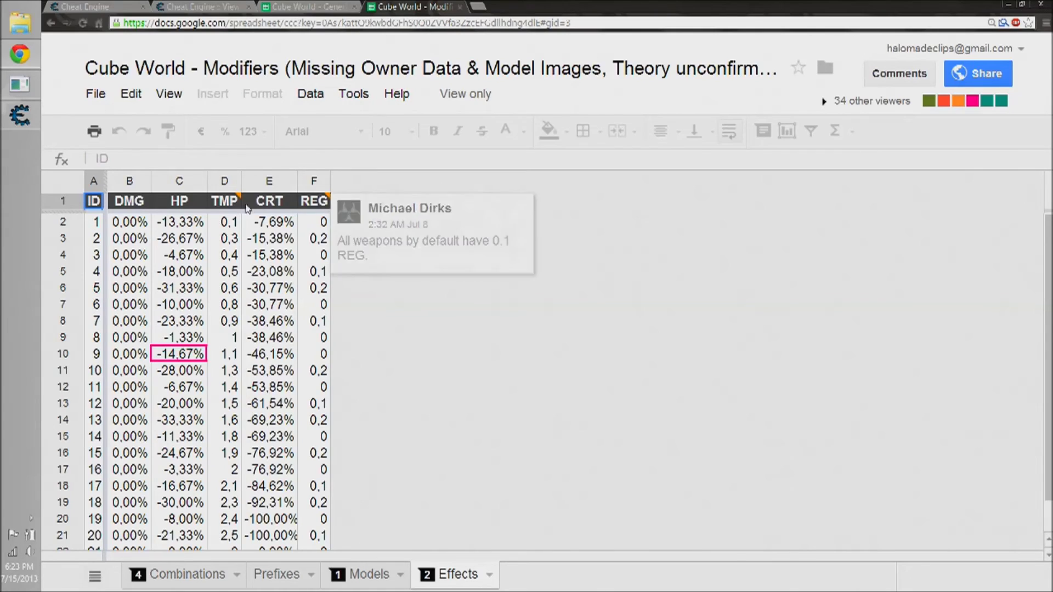
Minimize the modifiers spreadsheet to show Cheat Engine beside the game
mouse_move(221, 204)
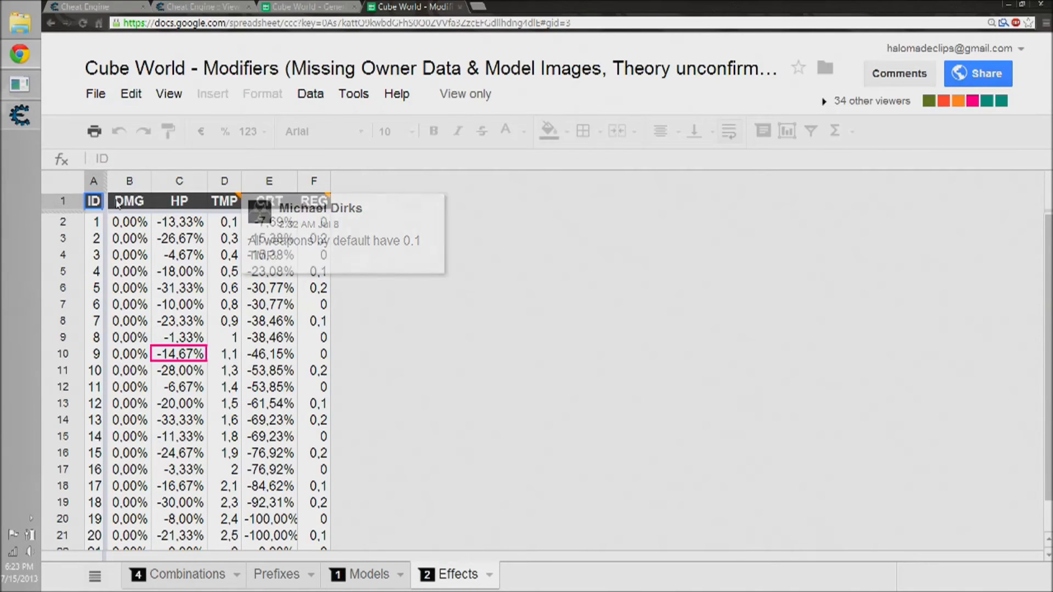
left_click(19, 53)
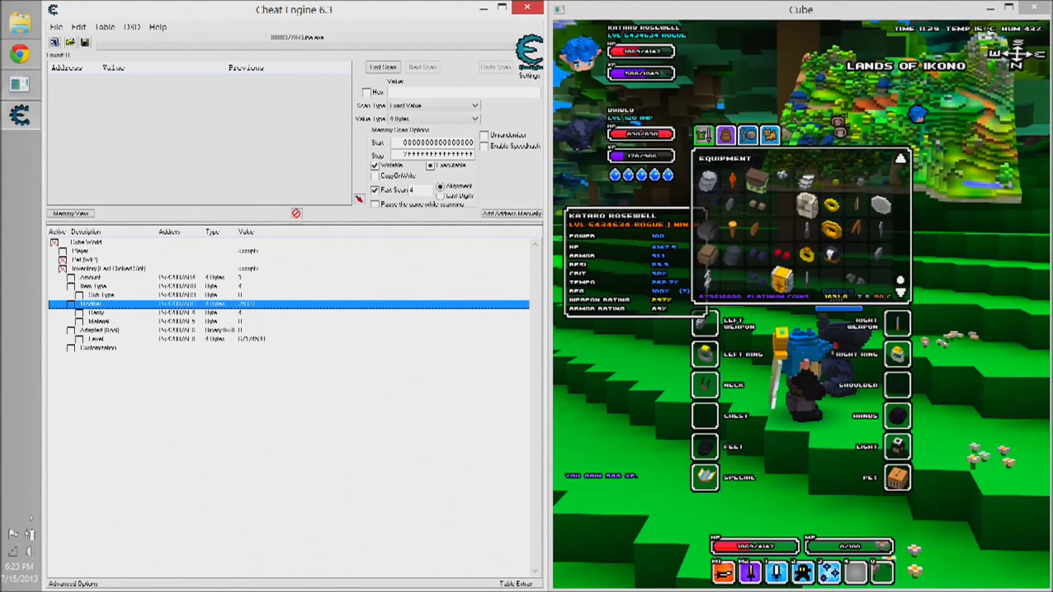
Show the pet items page of the game inventory
key("alt+Tab")
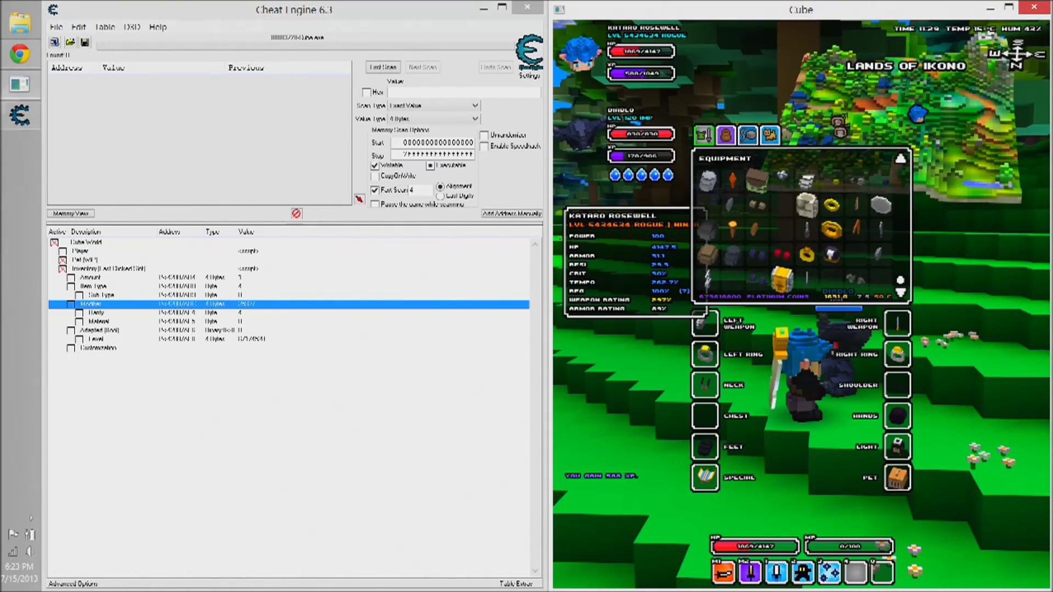
left_click(769, 135)
mouse_move(780, 211)
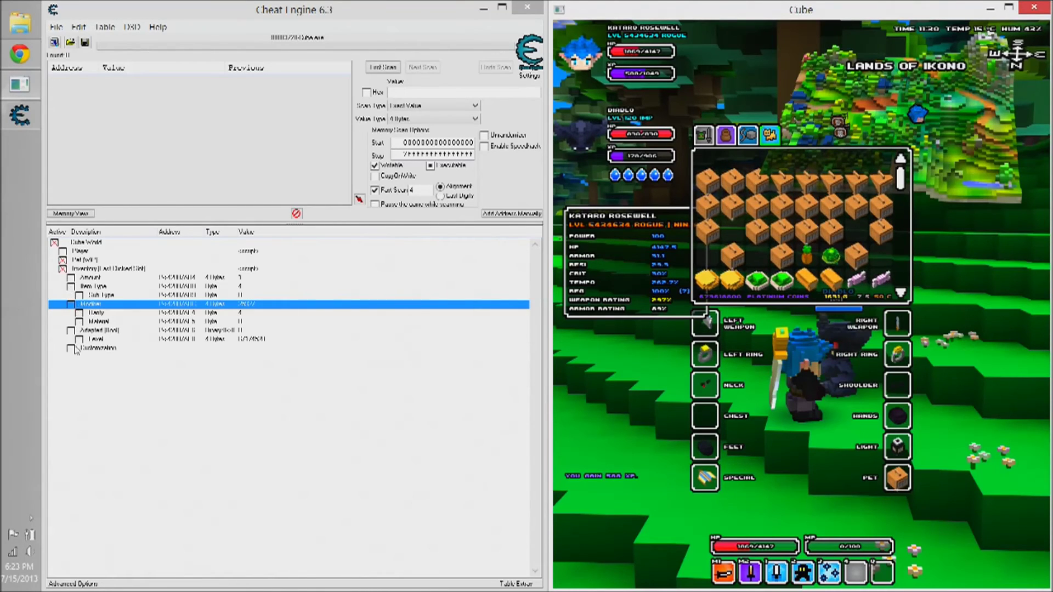
Freeze Amount, Item Type, Sub Type, Modifier, Rarity, Material, Adapted, Level and Customization
left_click(70, 278)
left_click(71, 286)
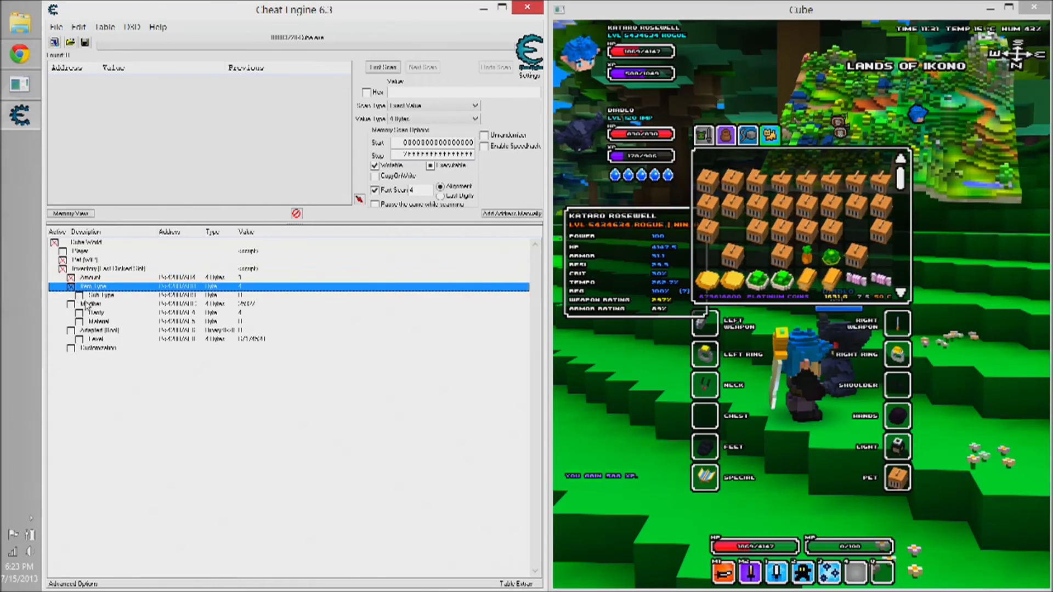
left_click(80, 295)
left_click(70, 304)
left_click(80, 312)
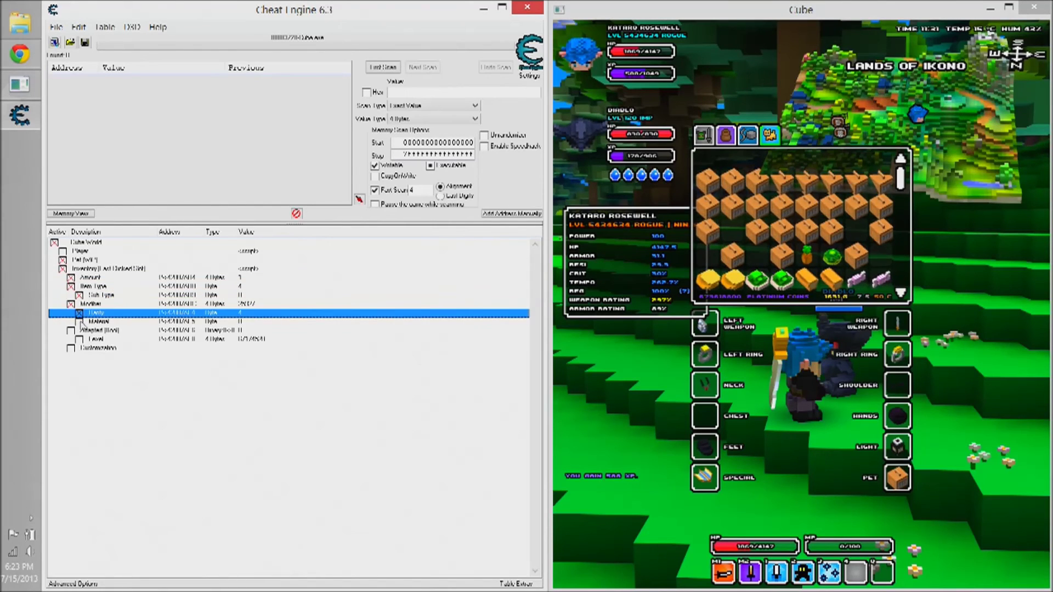
left_click(79, 321)
left_click(71, 330)
left_click(79, 339)
left_click(71, 347)
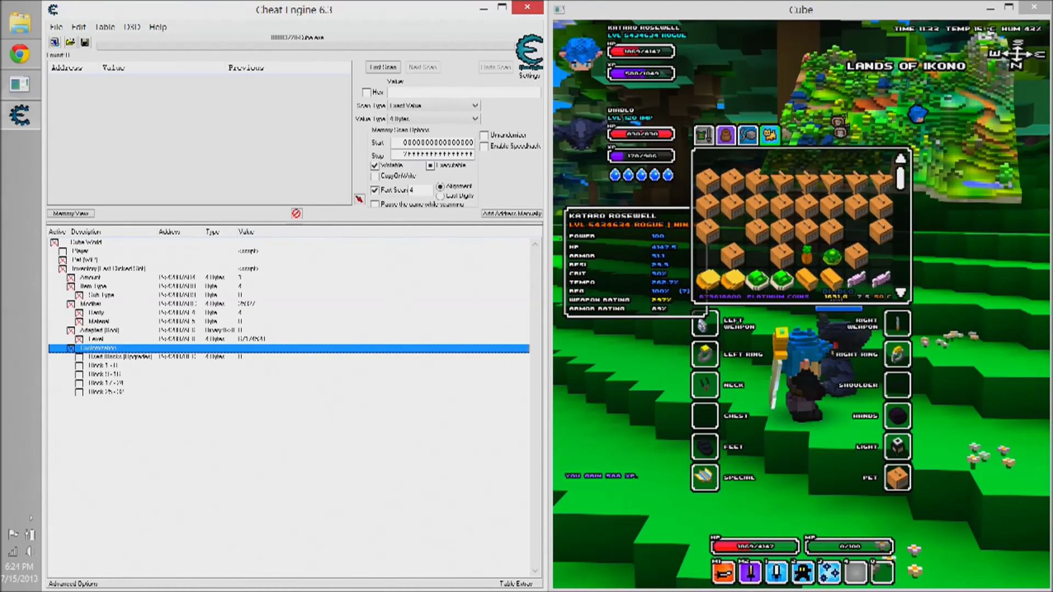
left_click(603, 378)
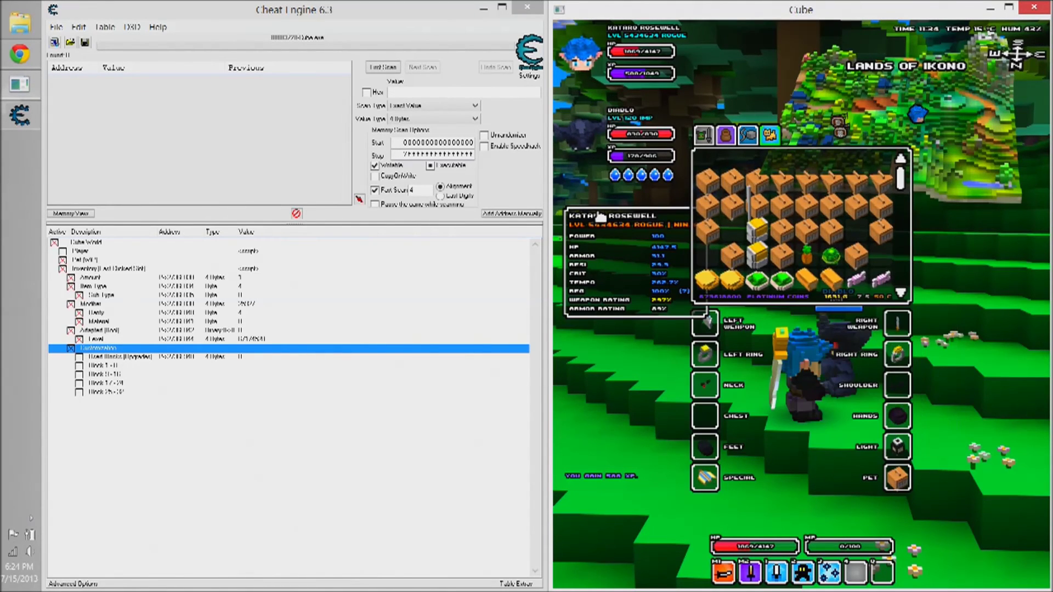
Unfreeze all nine item fields, Customization up to Amount, and pick the pet box
left_click(71, 348)
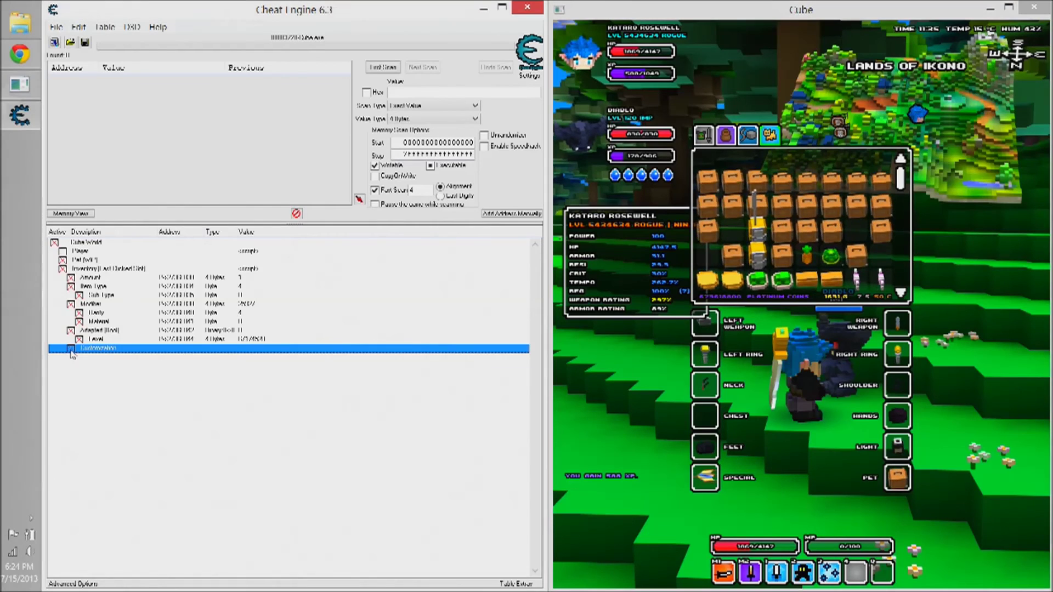
left_click(80, 339)
left_click(70, 330)
left_click(79, 321)
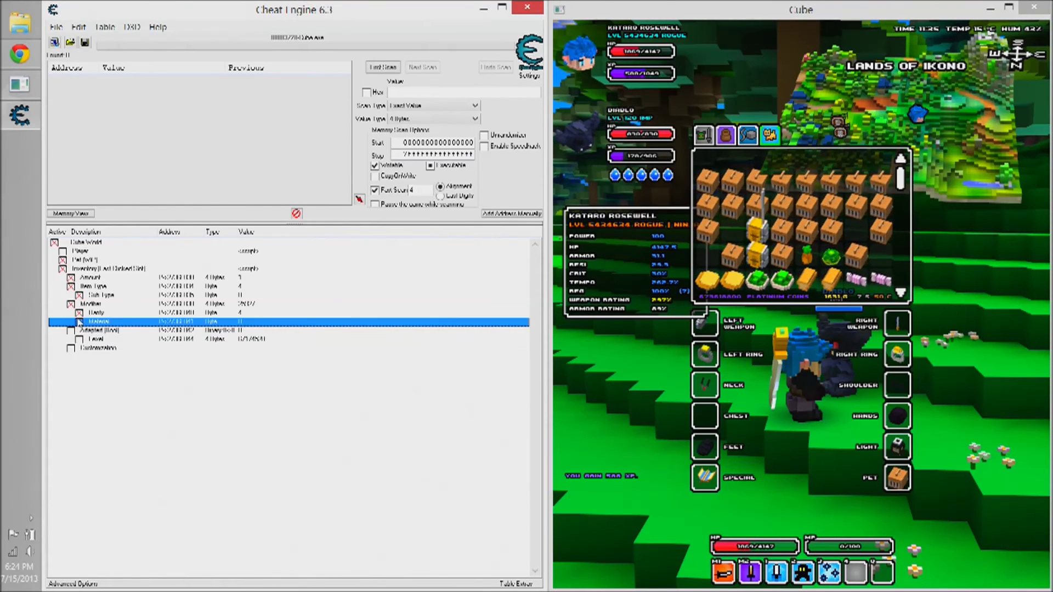
left_click(78, 312)
left_click(70, 304)
left_click(80, 295)
left_click(71, 286)
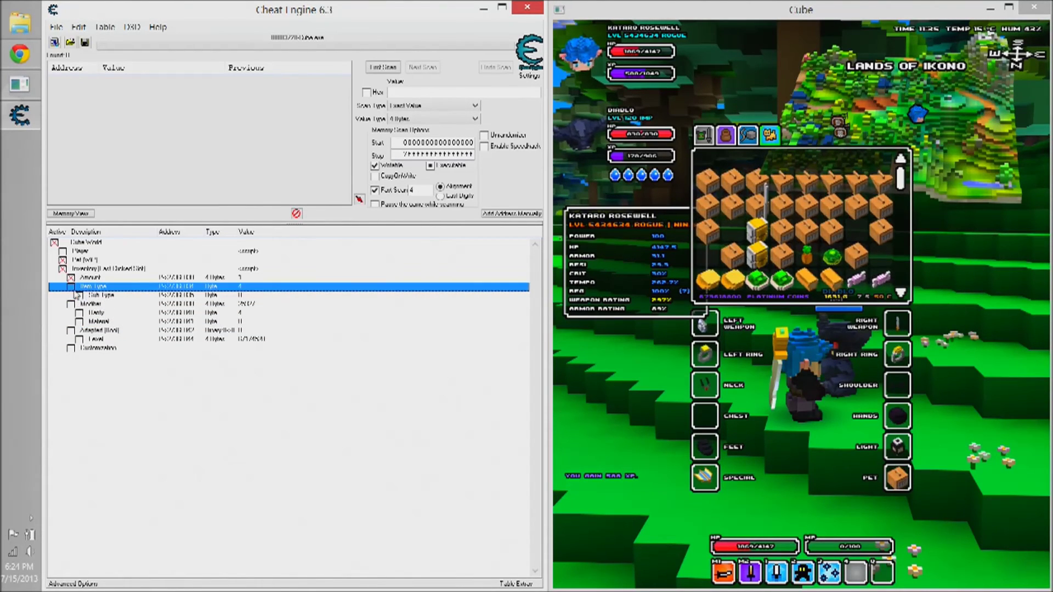
left_click(71, 278)
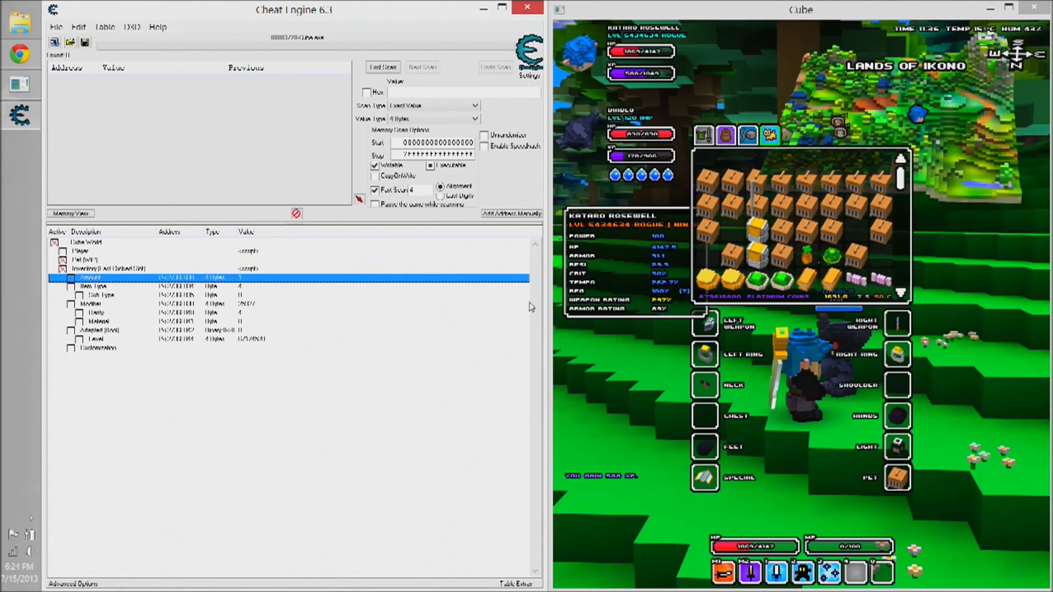
left_click(657, 274)
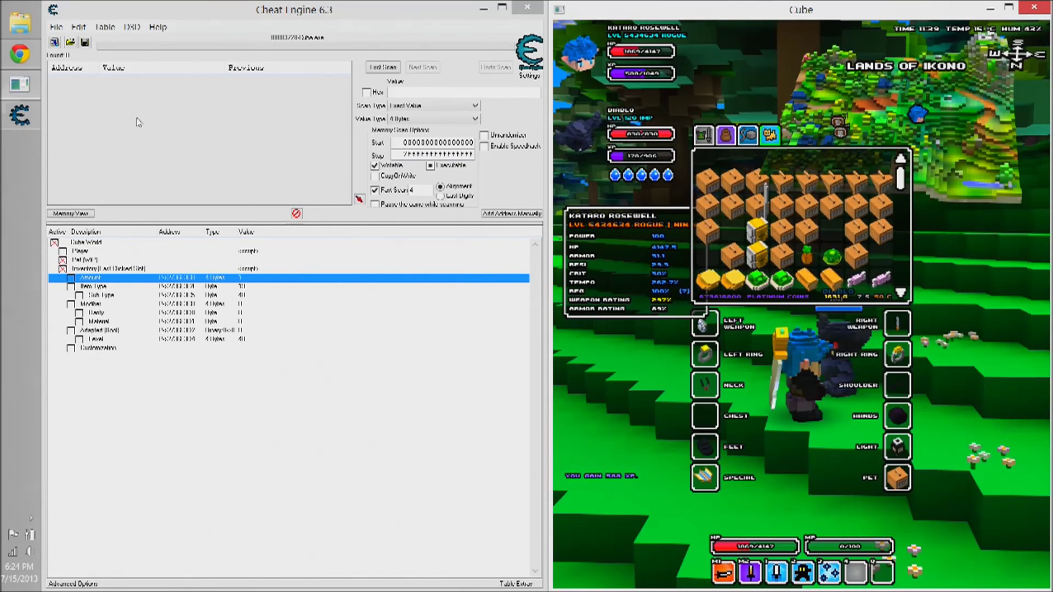
Look up Lich's ID 117 in the Generic Modding Data NPC Types list
left_click(20, 54)
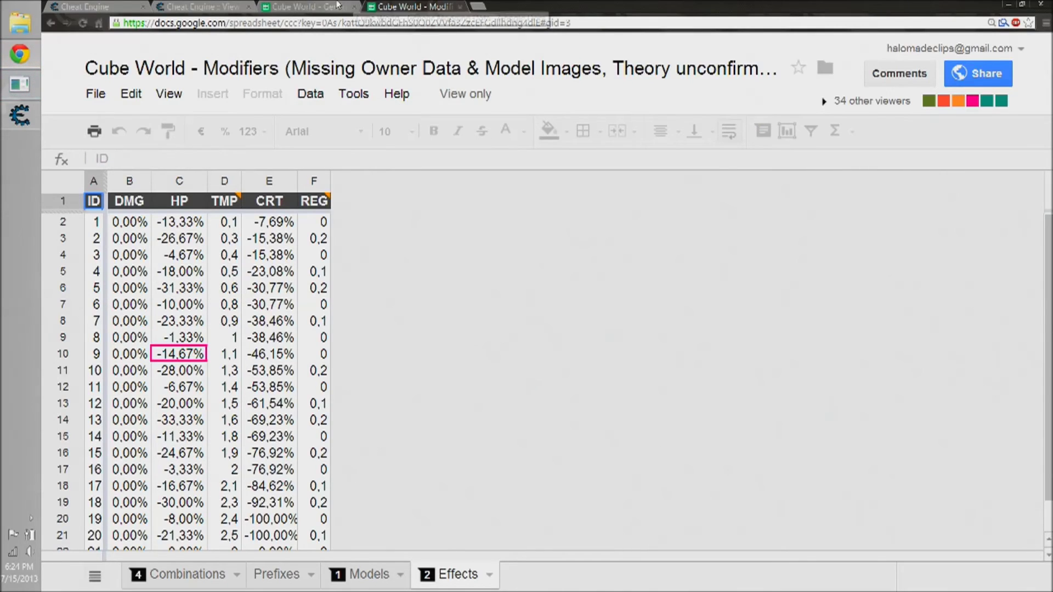
left_click(307, 7)
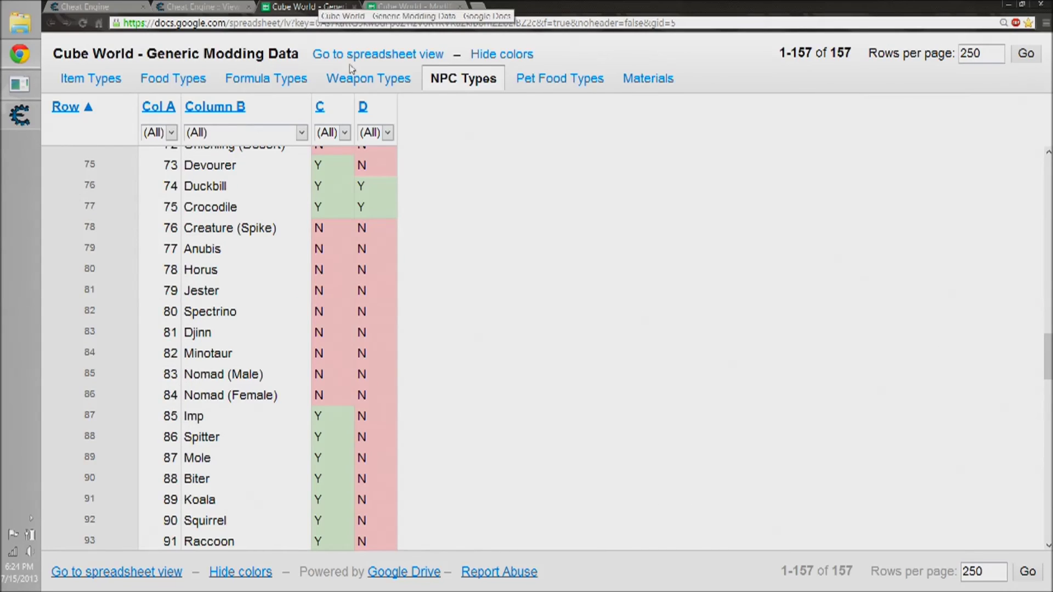
scroll(205, 185, "up", 20)
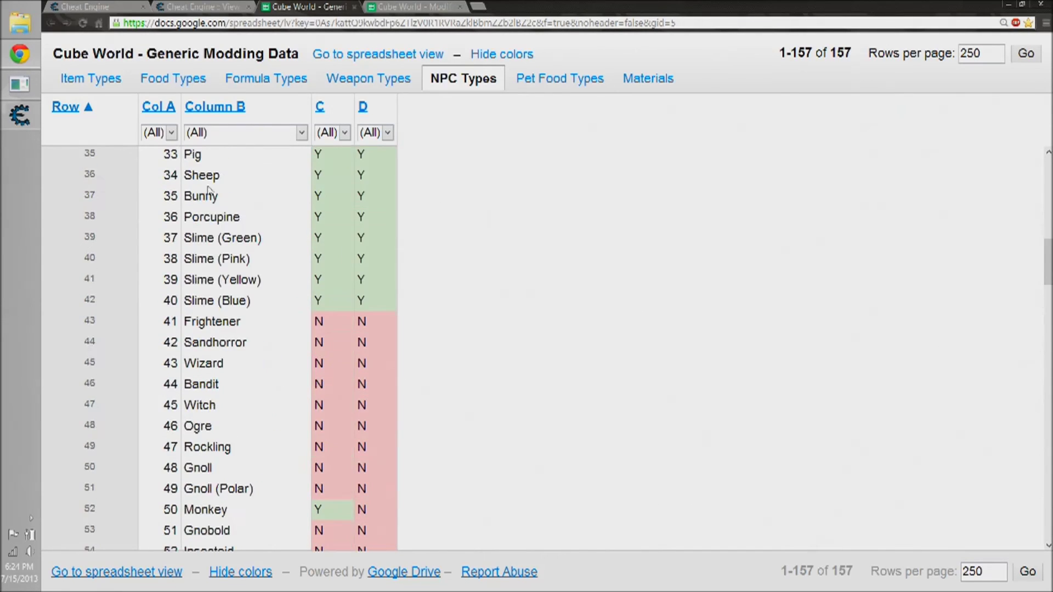
scroll(230, 380, "down", 20)
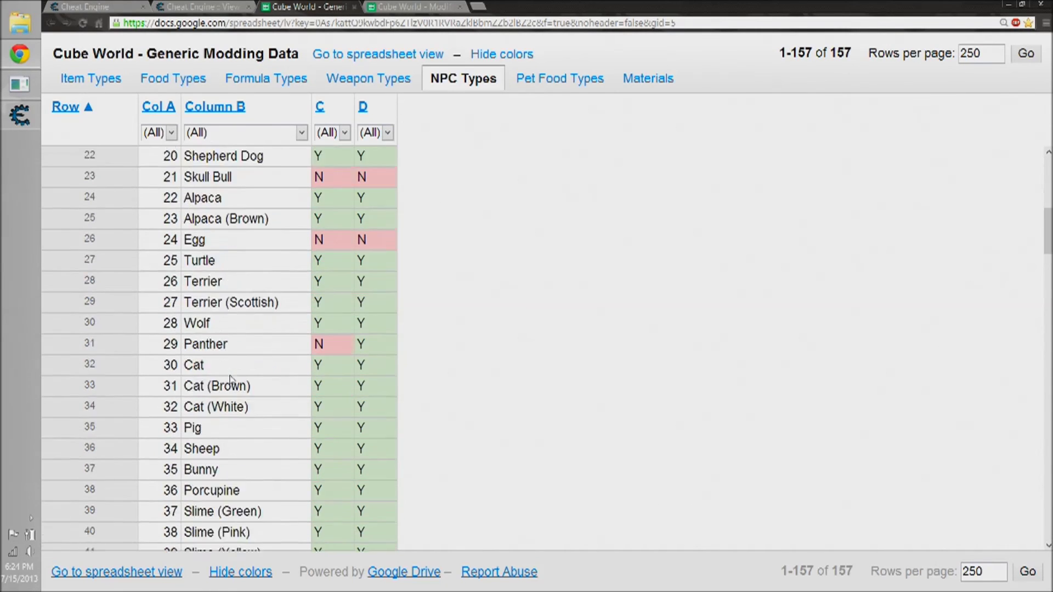
scroll(232, 380, "down", 15)
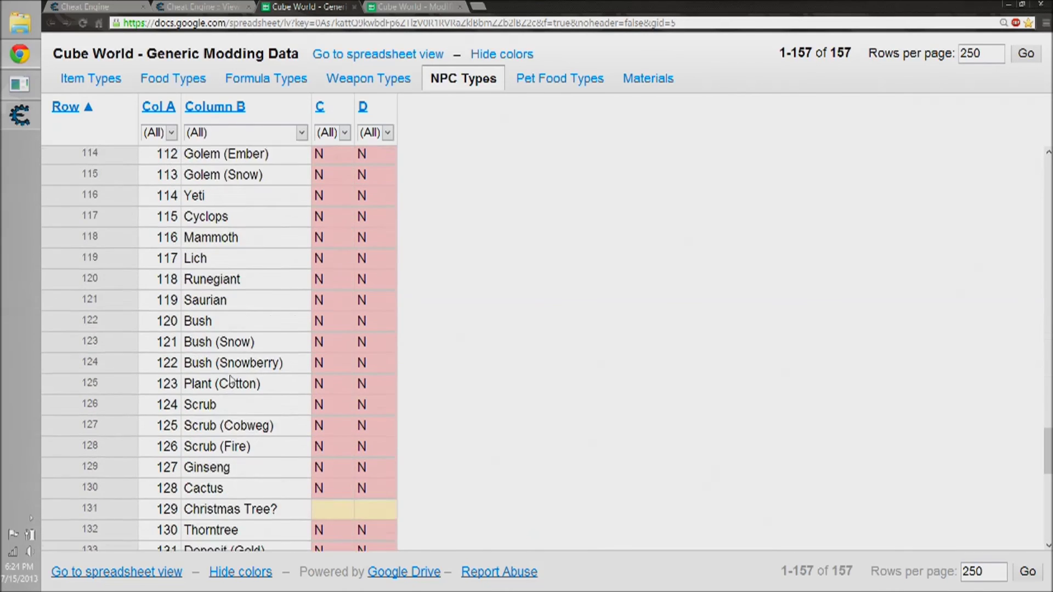
scroll(232, 379, "up", 2)
scroll(207, 262, "up", 5)
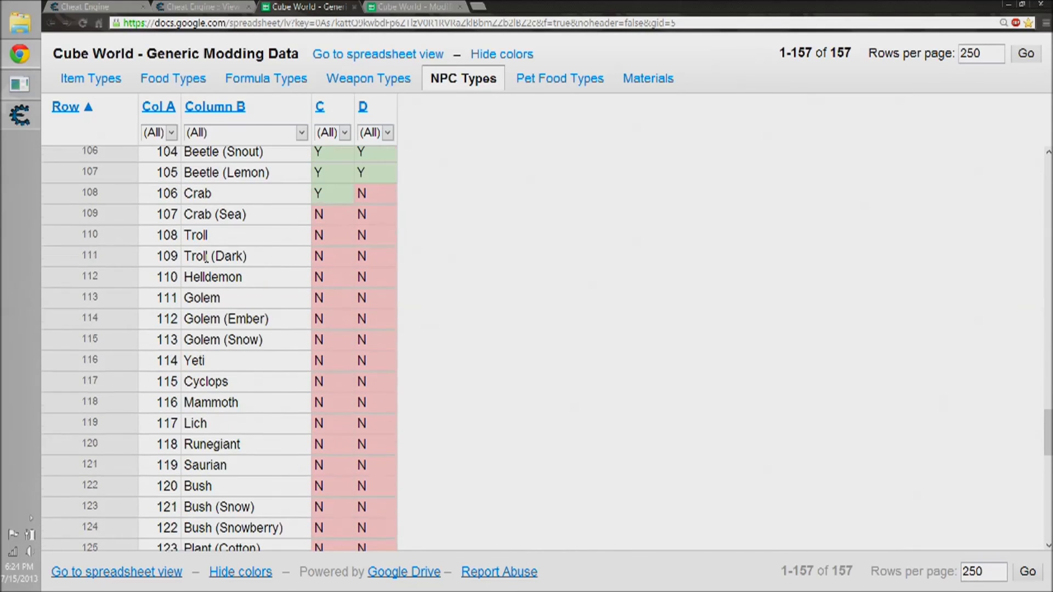
scroll(207, 263, "up", 3)
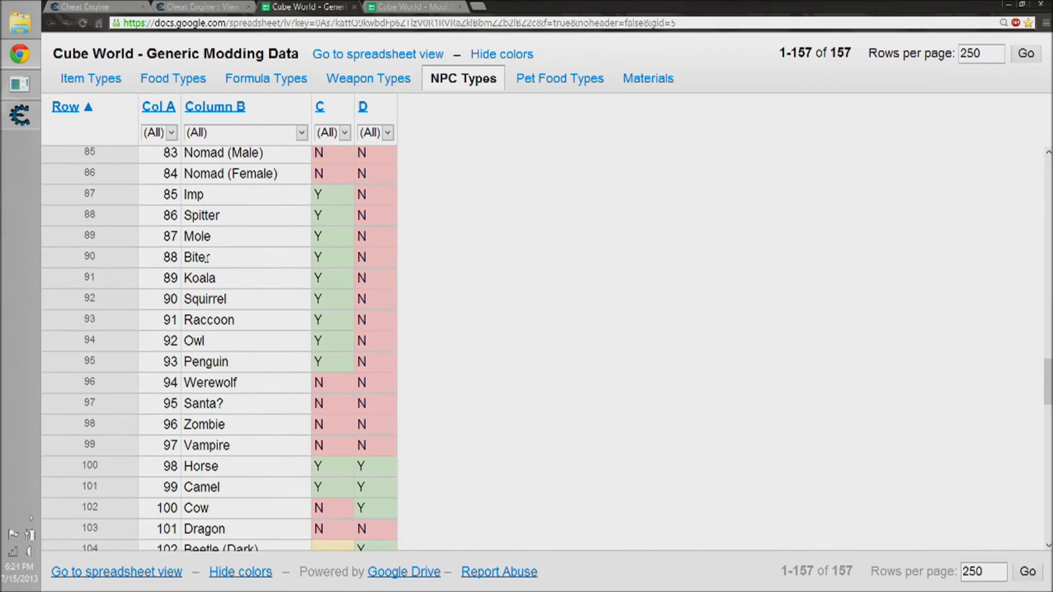
scroll(206, 257, "down", 6)
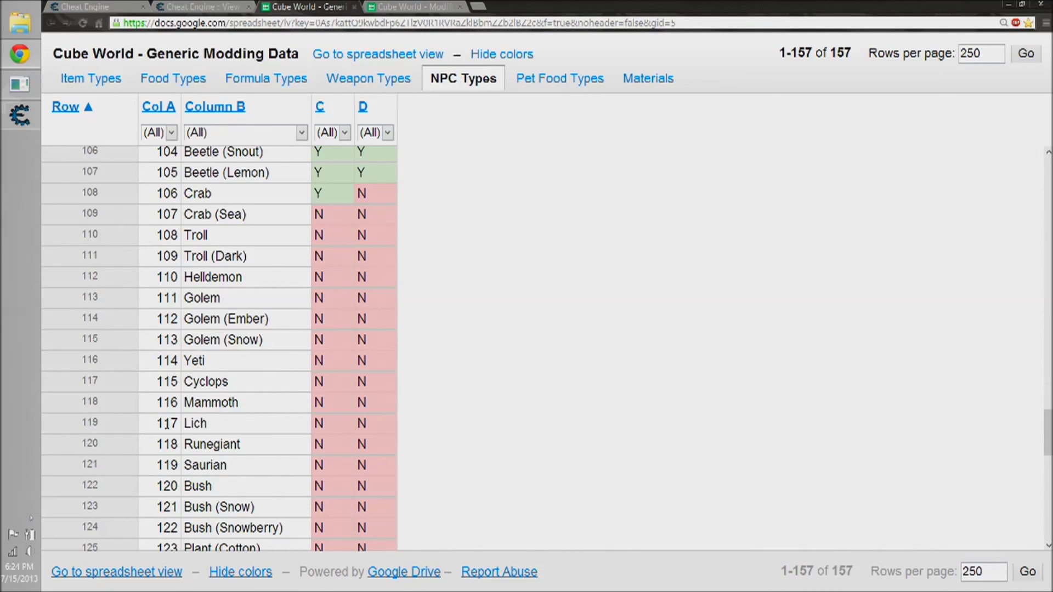
left_click(19, 54)
Set the pet box's Sub Type to 117 and equip the level 40 Lich pet
left_click(250, 296)
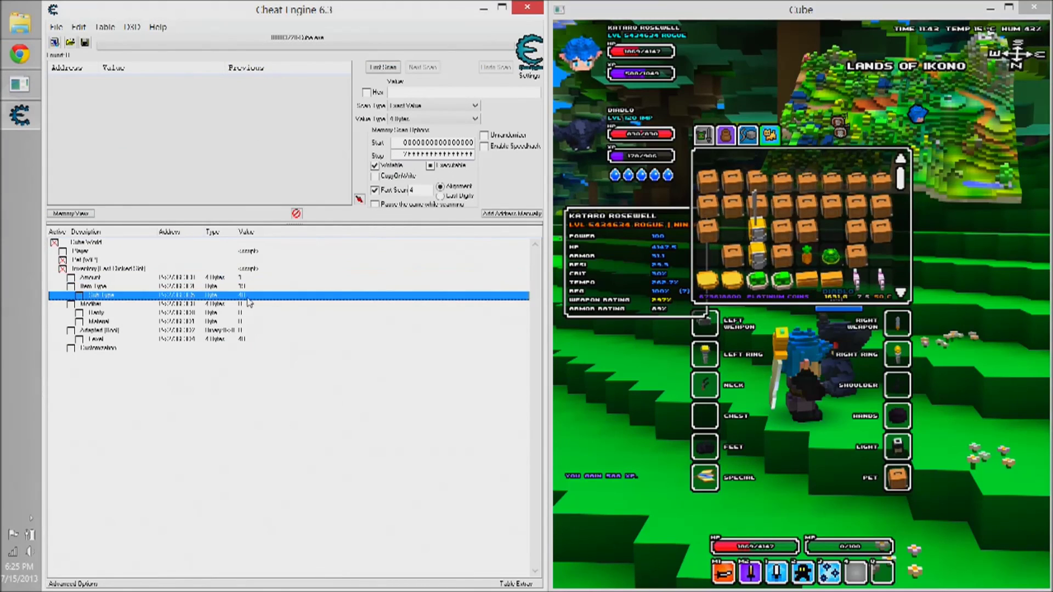
double_click(246, 297)
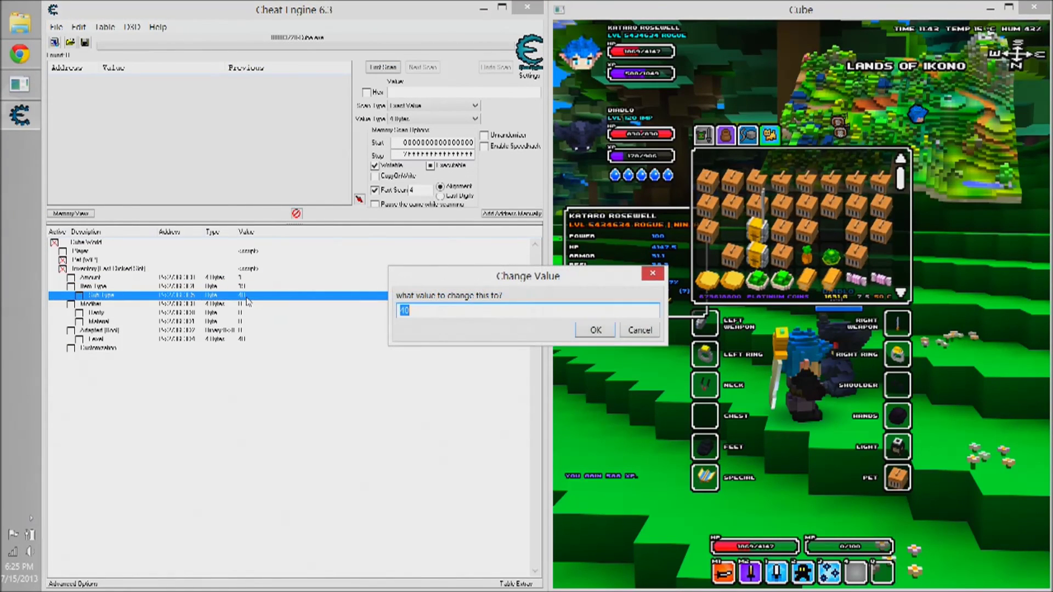
type("17")
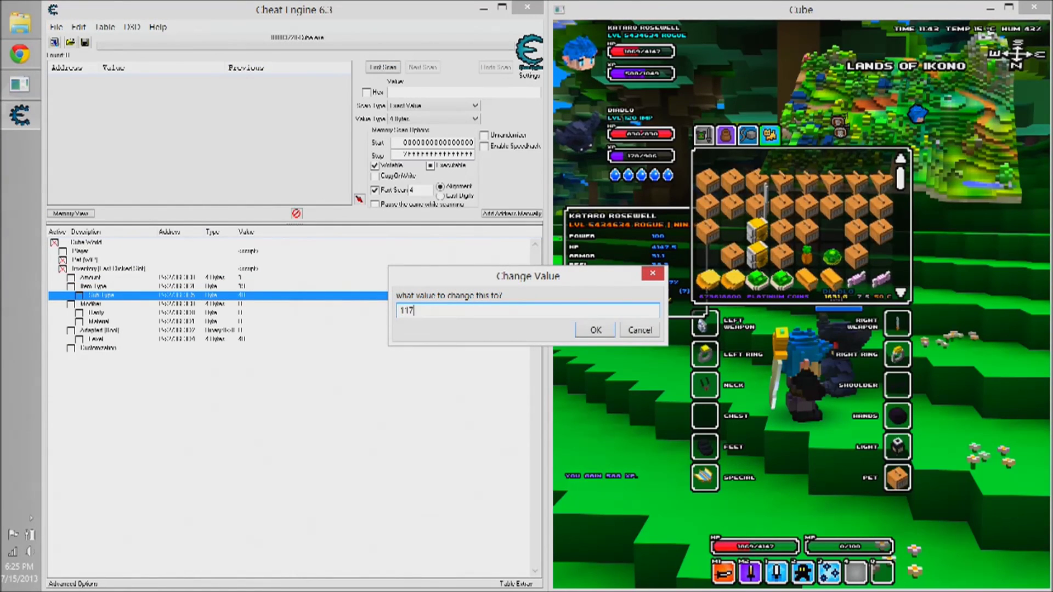
type("17")
key("Return")
key("alt+Tab")
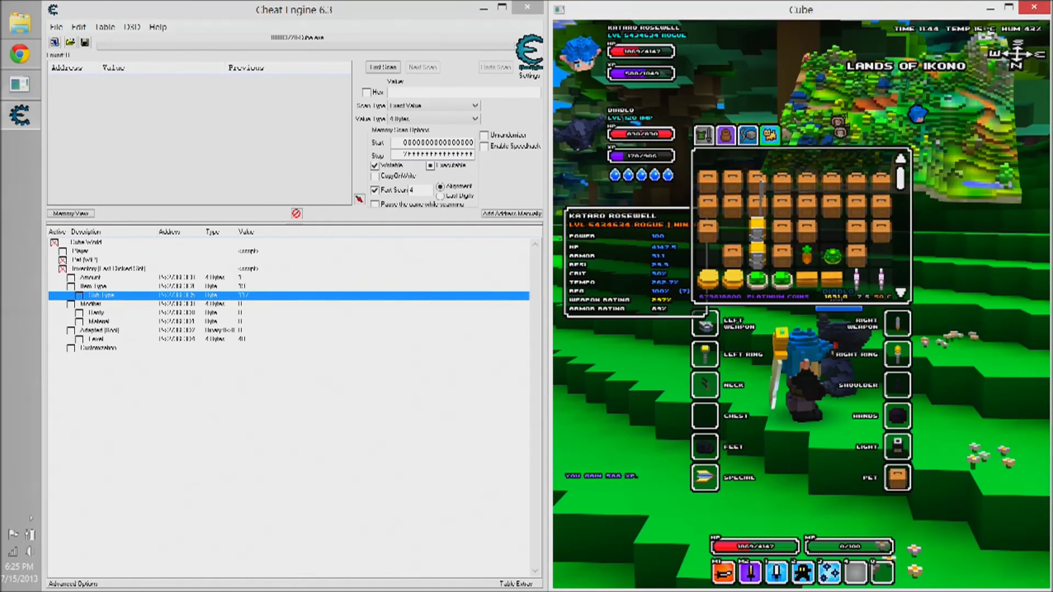
mouse_move(851, 241)
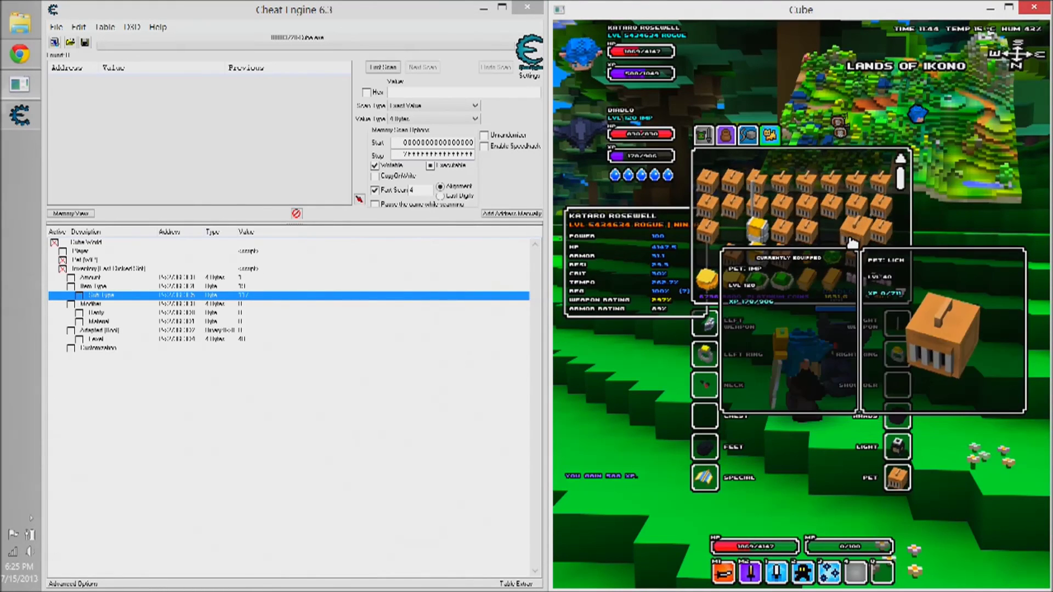
left_click_drag(851, 241, 893, 481)
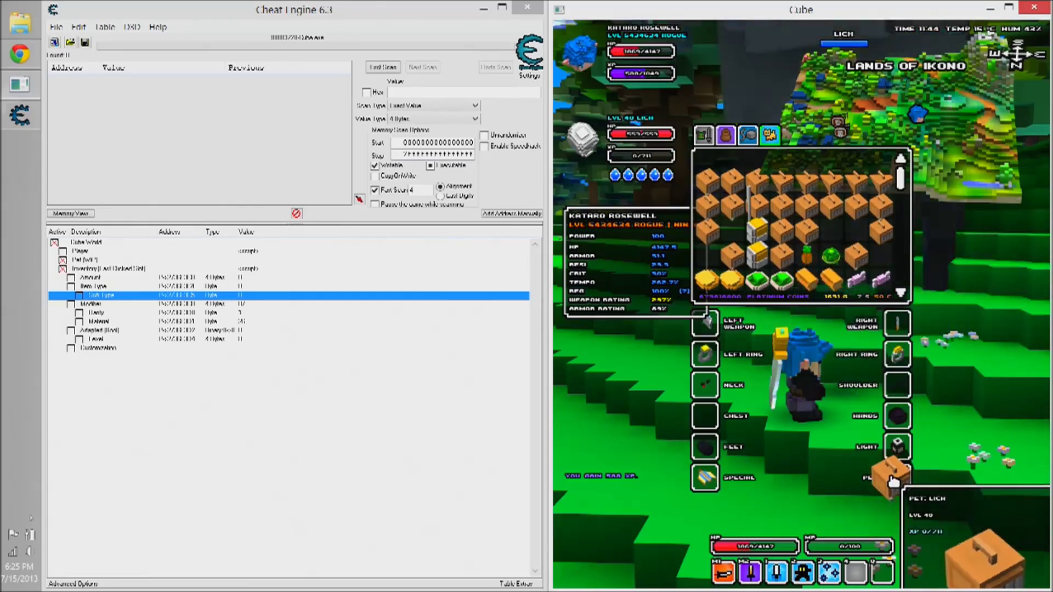
Close the Cube World inventory, zoom the camera in and out, and run across the hills
key("i")
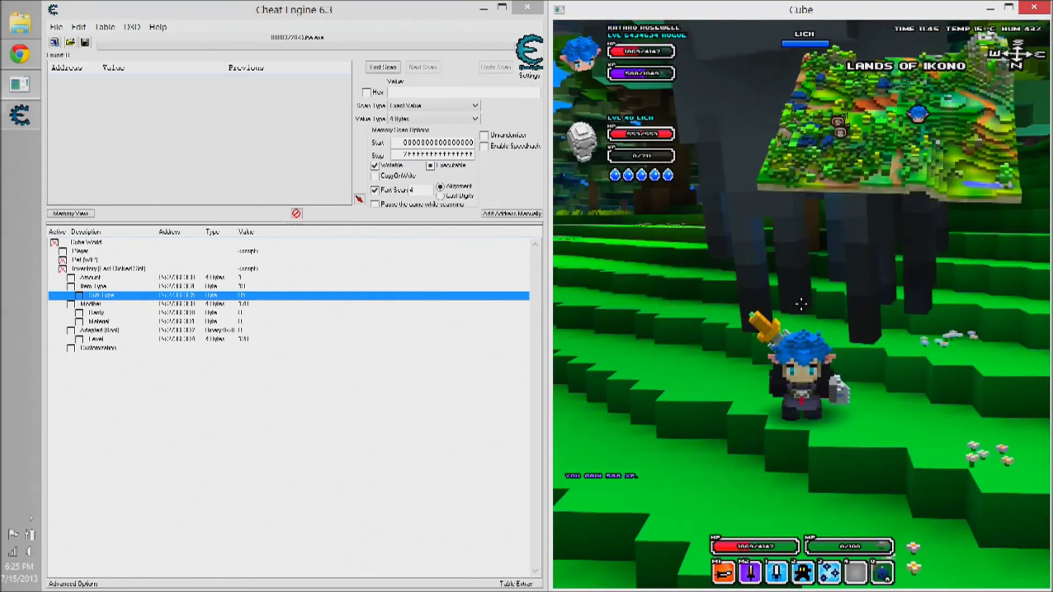
scroll(800, 303, "up", 5)
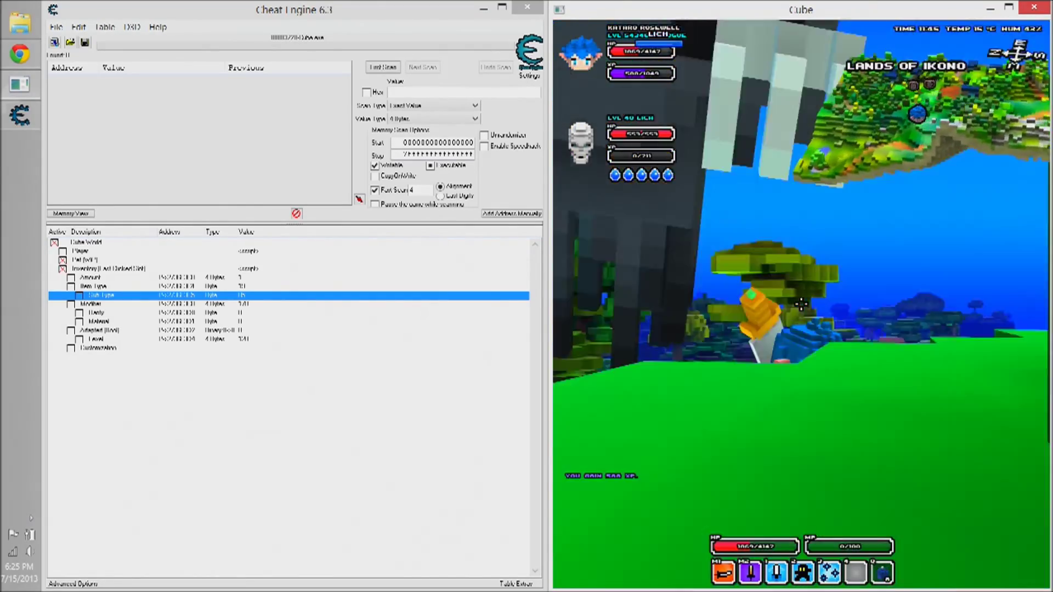
scroll(800, 304, "down", 5)
key("w")
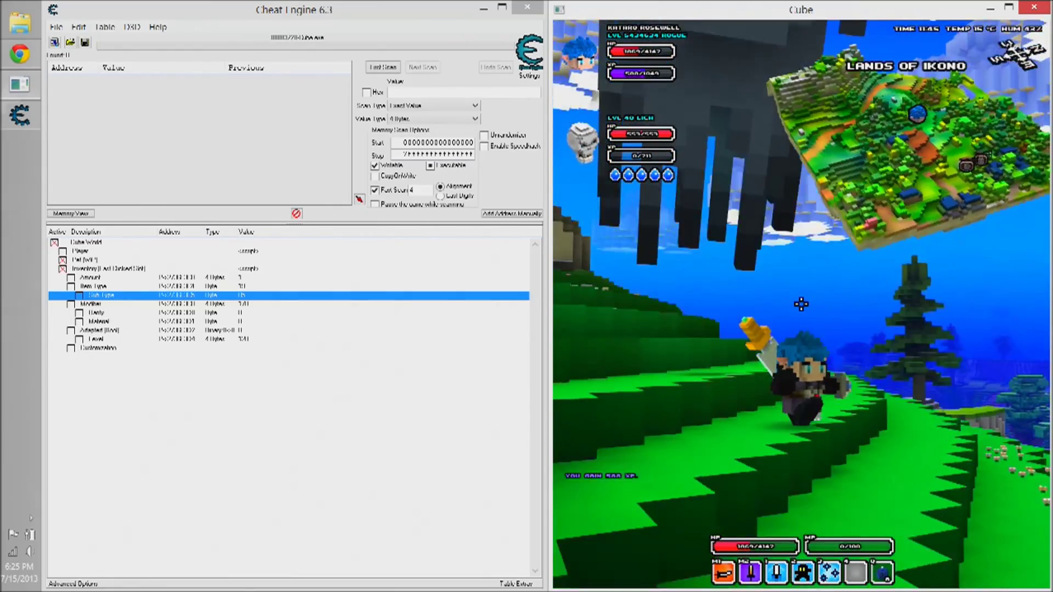